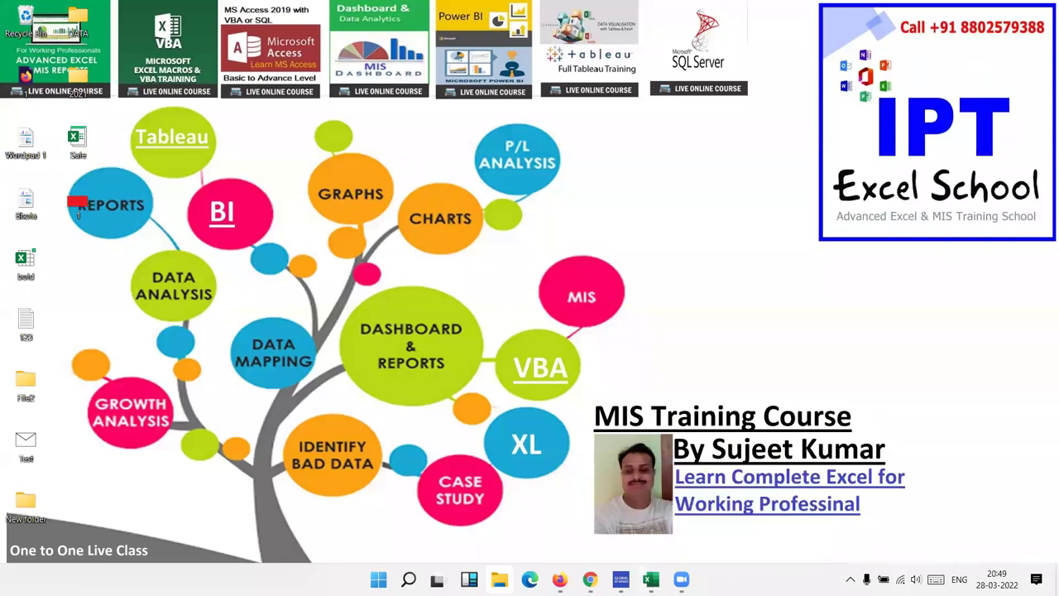
- Bring the Sales workbook window to the front from the taskbar
left_click(570, 534)
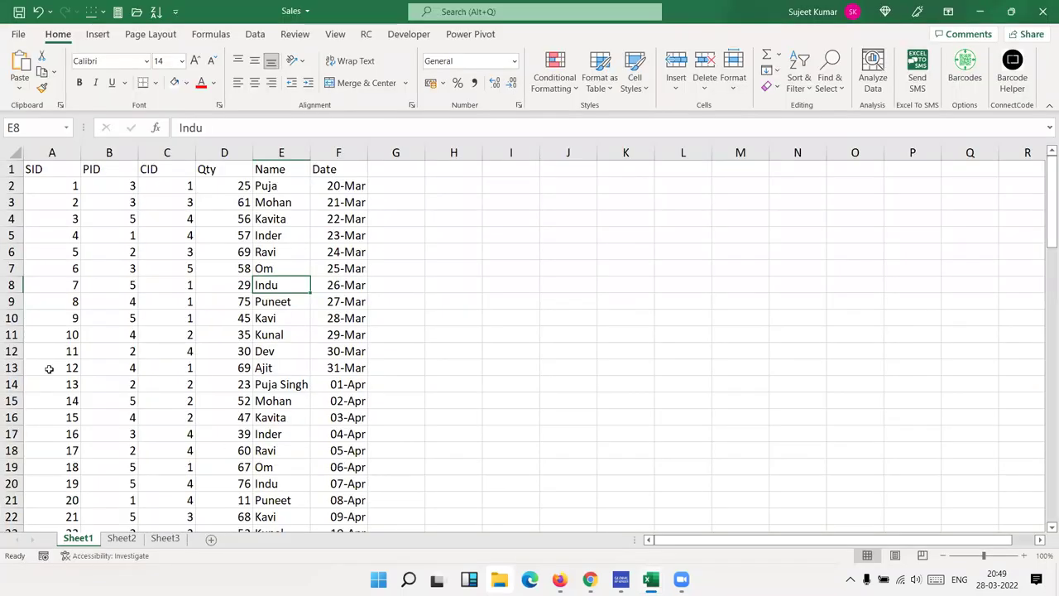
left_click(203, 273)
left_click(186, 85)
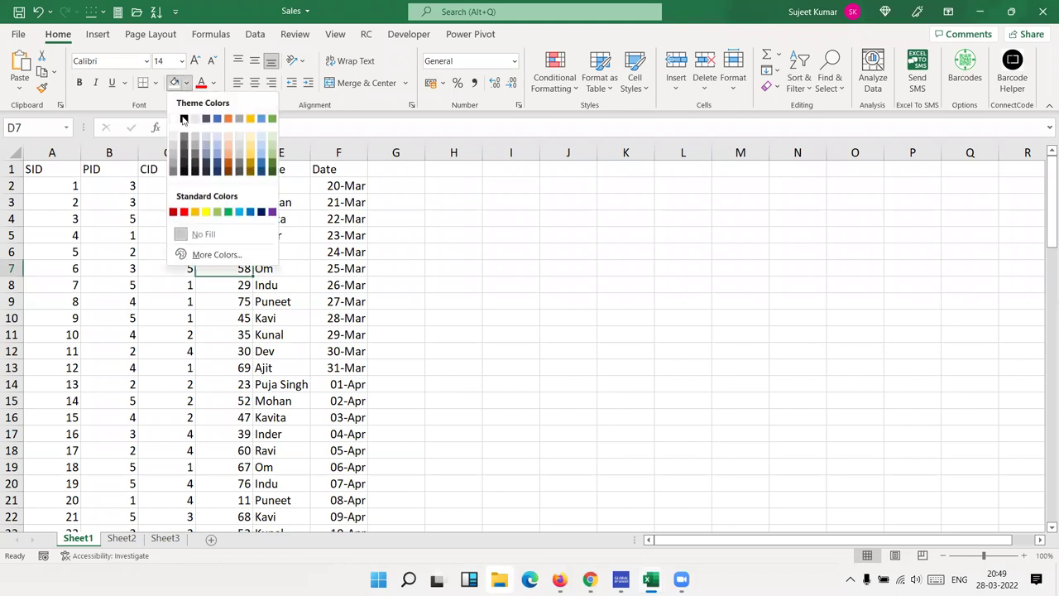
left_click(204, 210)
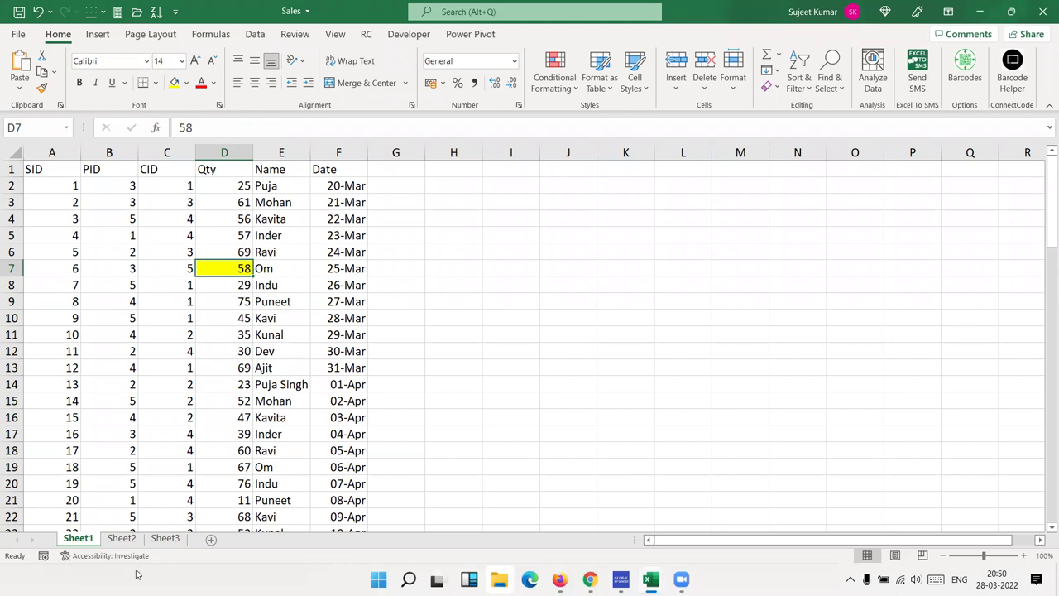
key("ctrl+z")
left_click(348, 235)
left_click(238, 200)
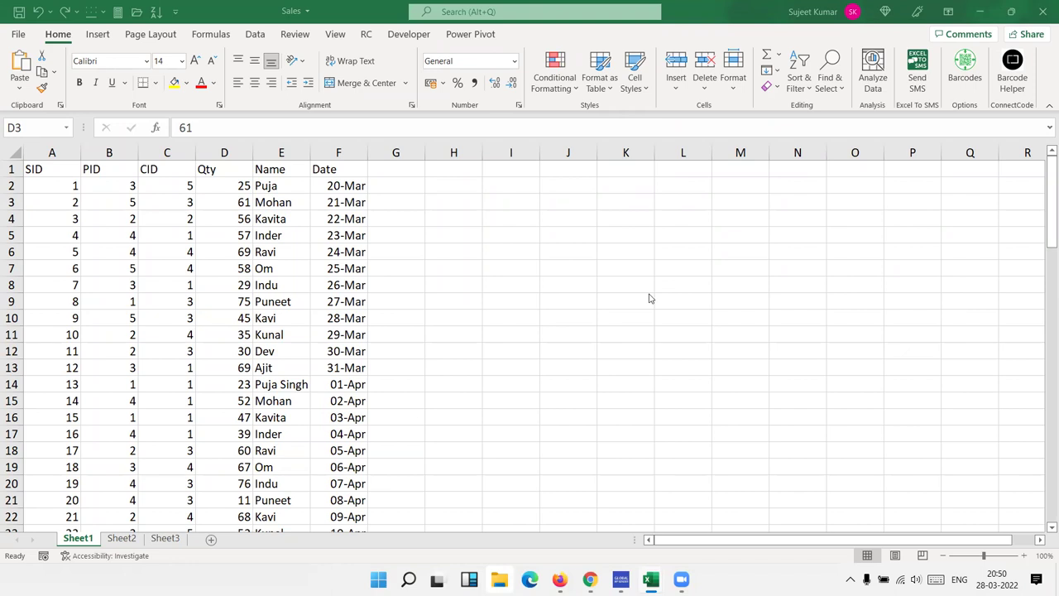
- Point out Qty values down column D, starting with D10, D3 and D6
left_click(218, 317)
left_click(220, 199)
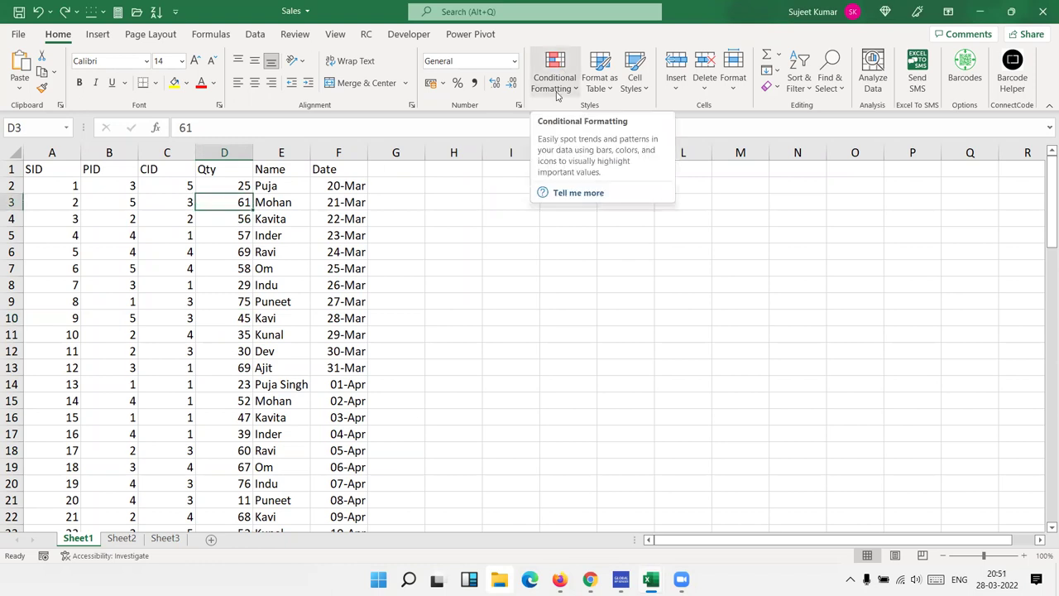
left_click(240, 260)
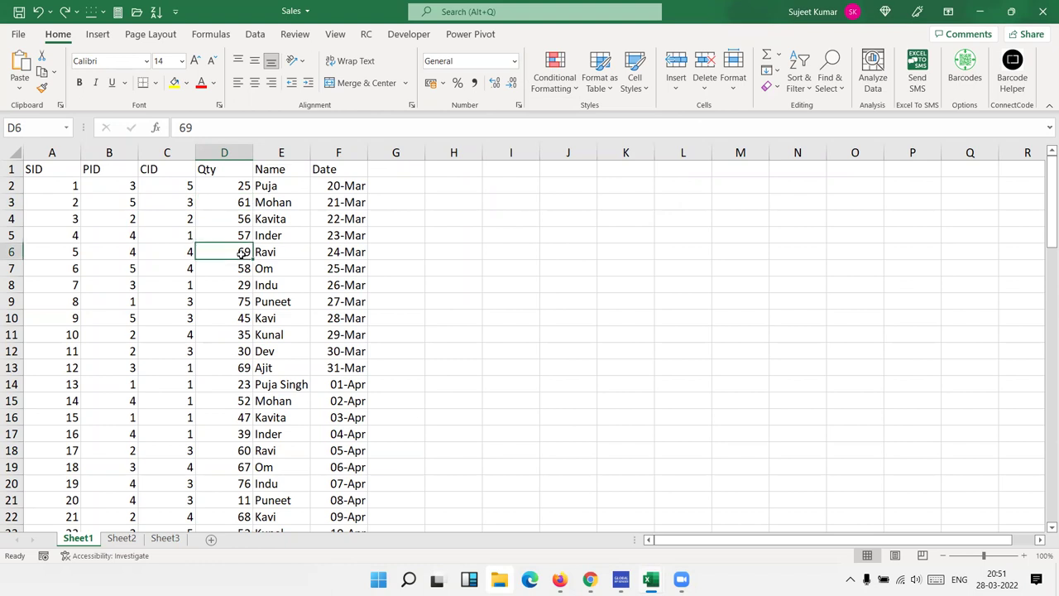
left_click(213, 313)
left_click(217, 351)
left_click(217, 398)
left_click(219, 418)
- Select Qty cells D14, D12–D13, D7, D6, D4 and D2 in turn
left_click(234, 384)
left_click_drag(236, 367, 237, 351)
left_click(239, 270)
left_click(240, 252)
left_click(235, 218)
left_click(230, 189)
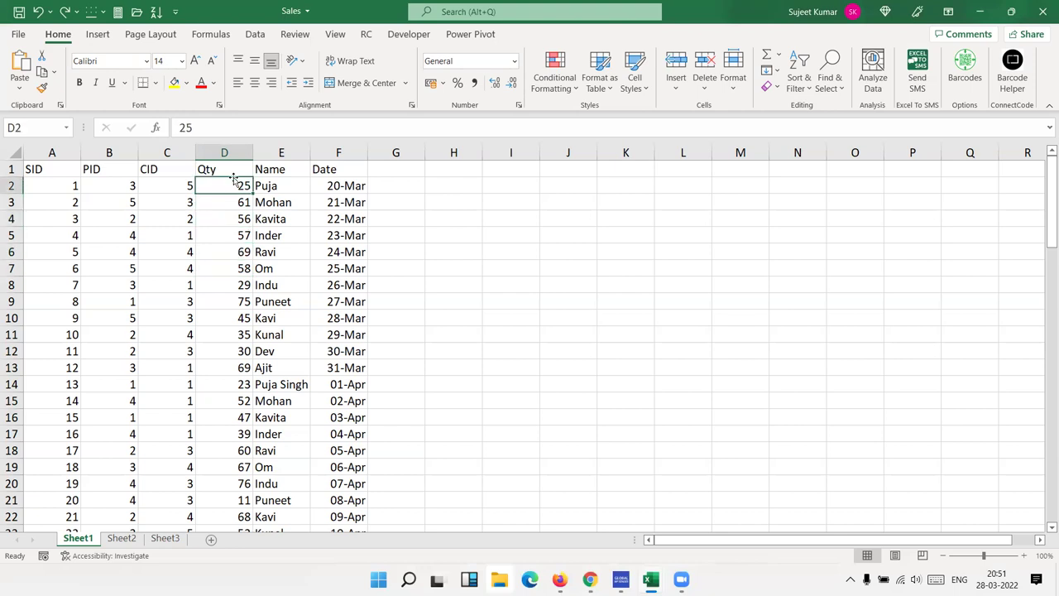
- With the entire column D selected, show the Highlight Cells Rules choices
left_click(558, 90)
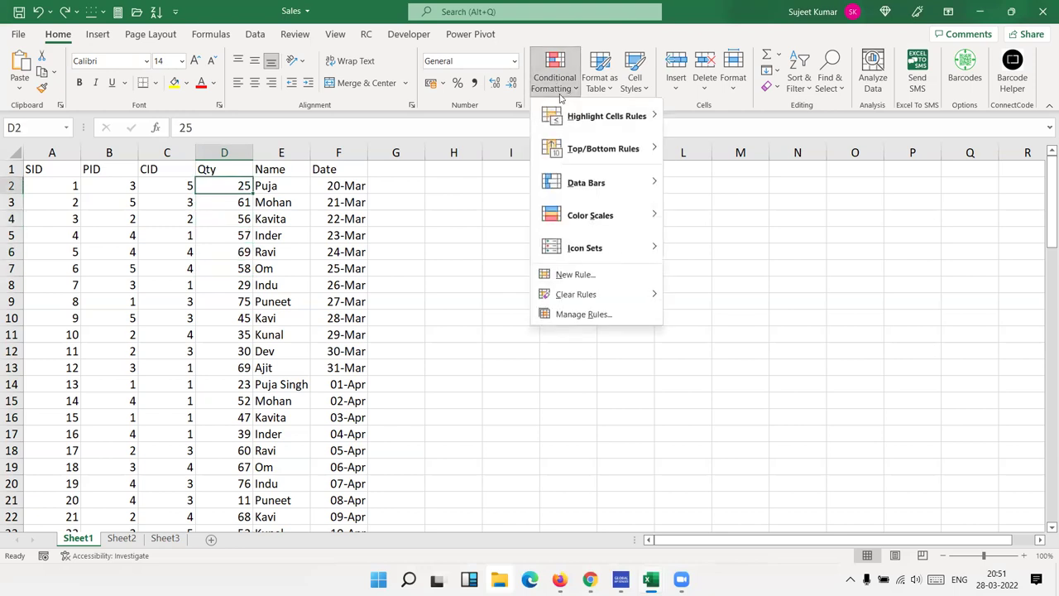
left_click(215, 212)
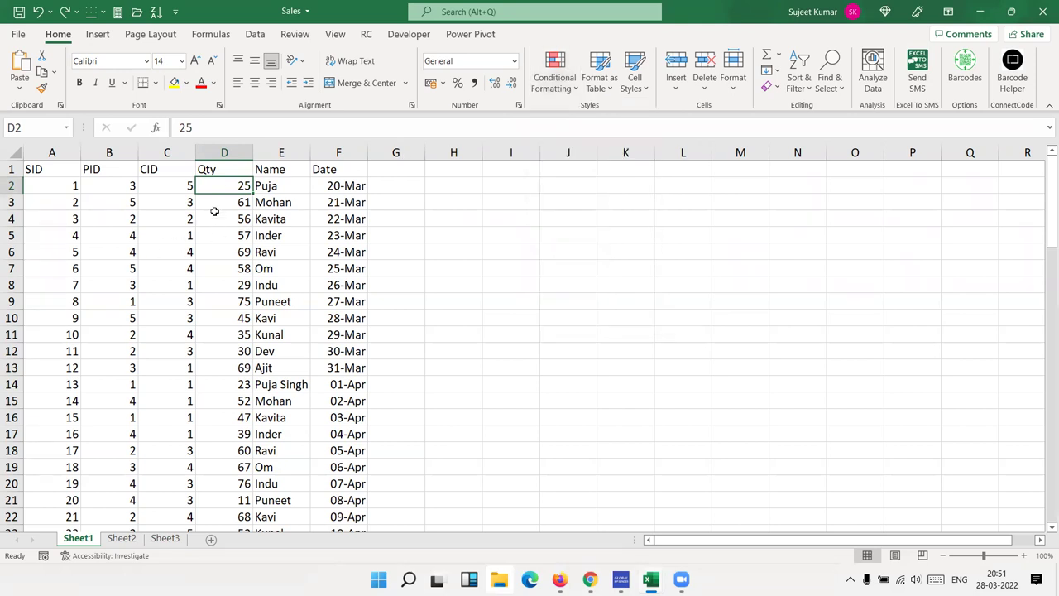
left_click(226, 153)
left_click(227, 203)
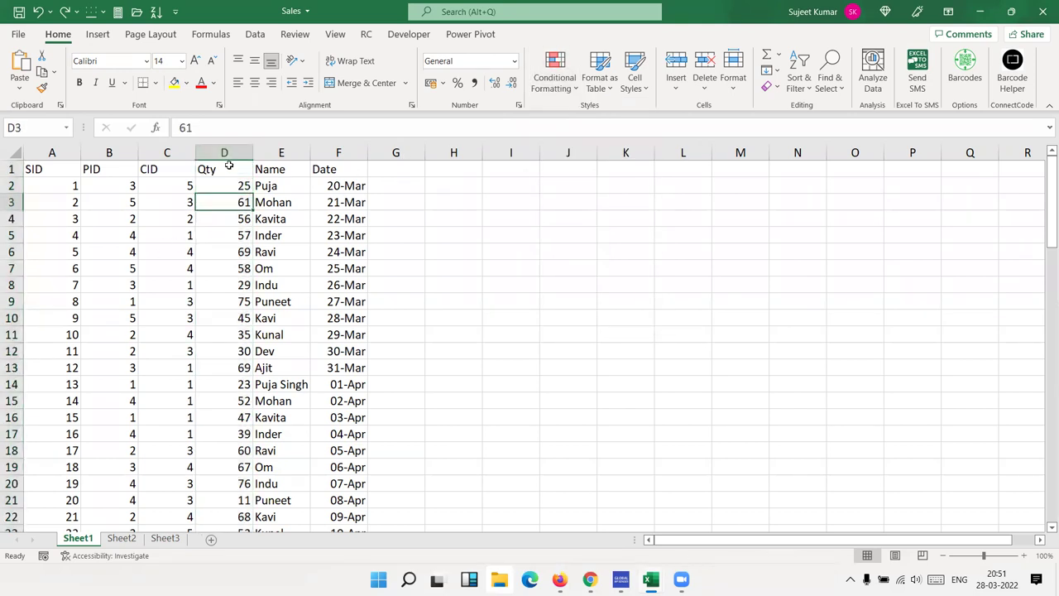
left_click(239, 147)
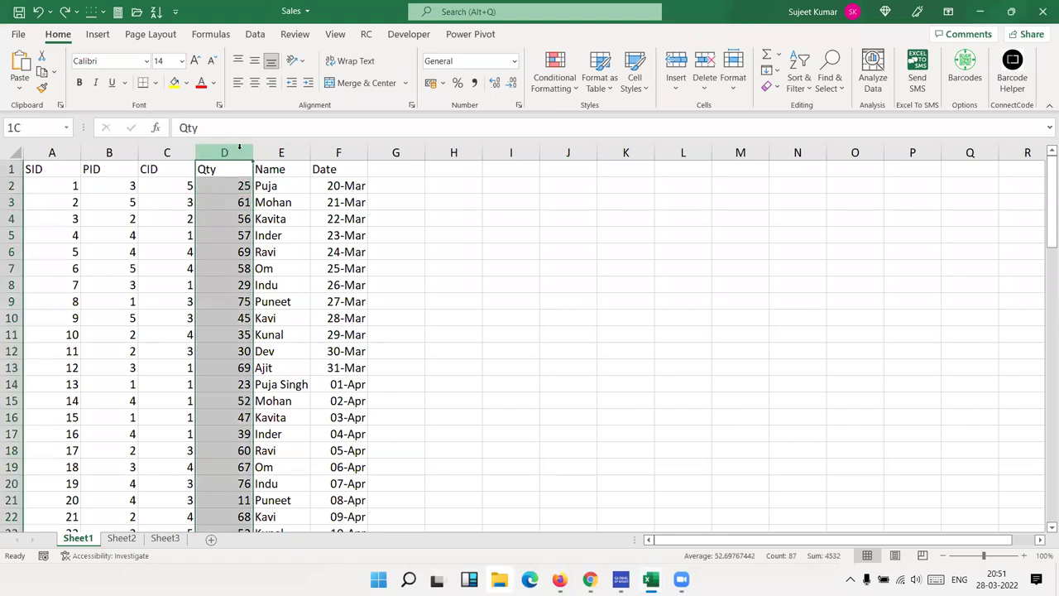
left_click(553, 87)
mouse_move(605, 116)
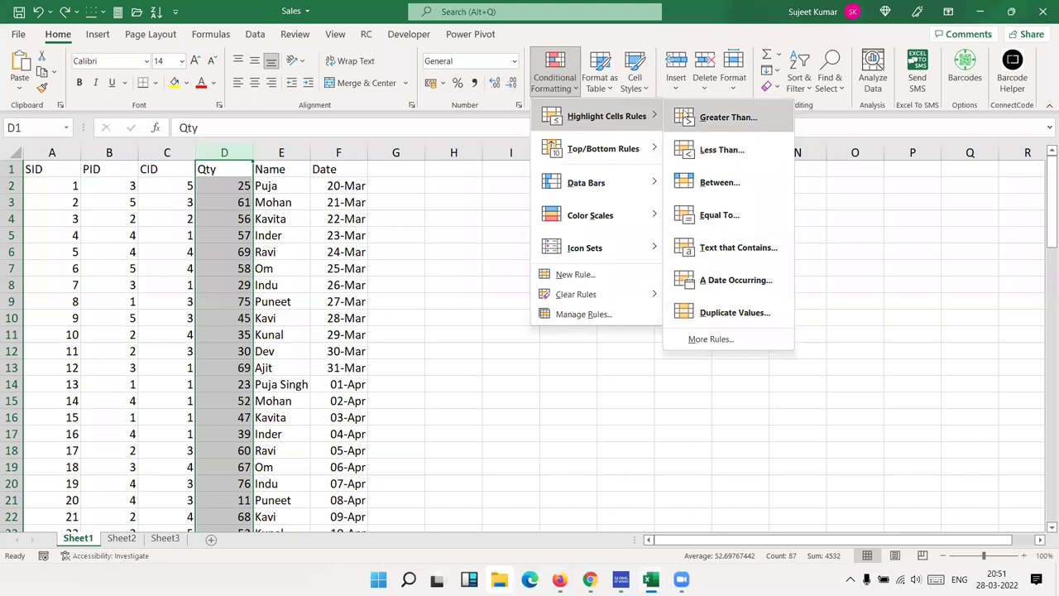
left_click(695, 116)
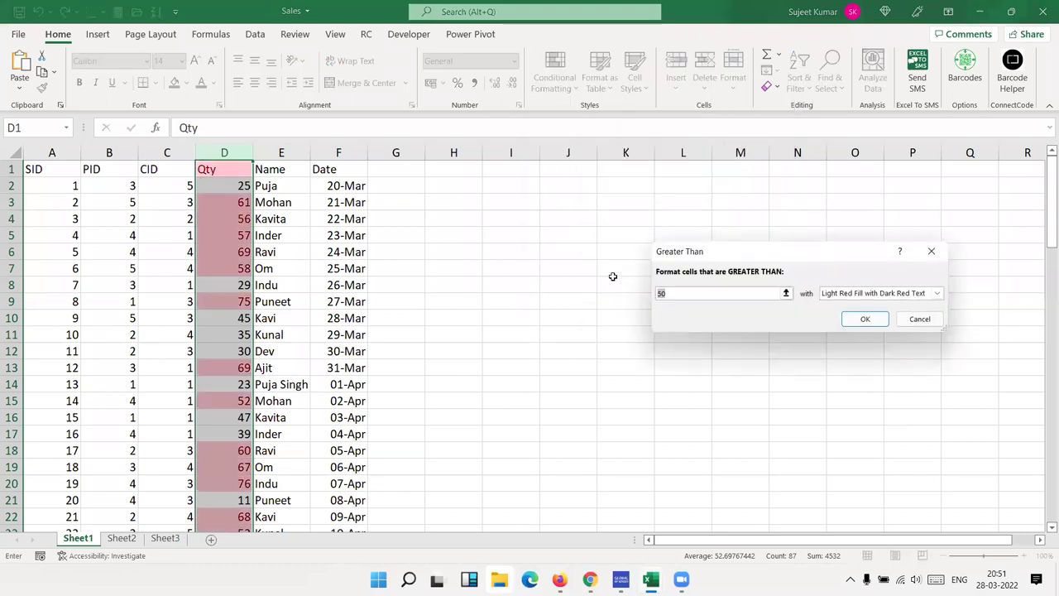
type("50")
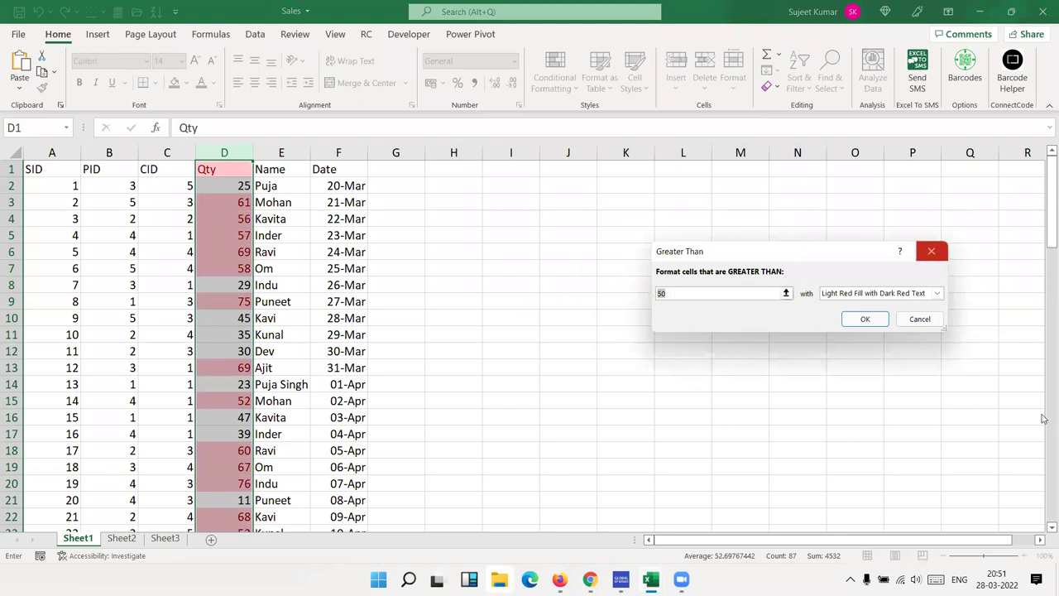
type("50")
key("BackSpace")
key("BackSpace")
type("60")
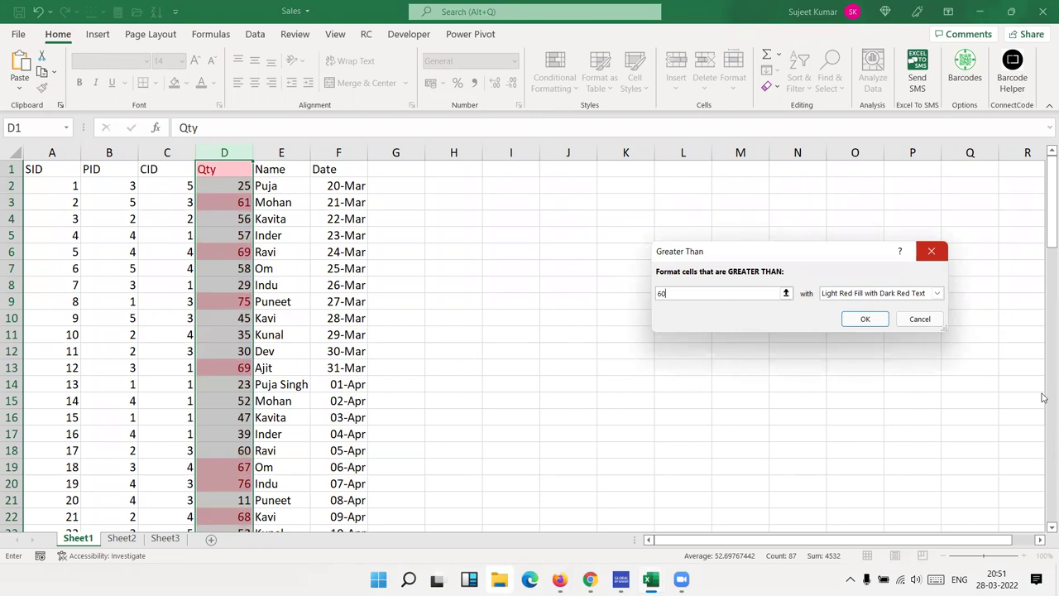
key("Escape")
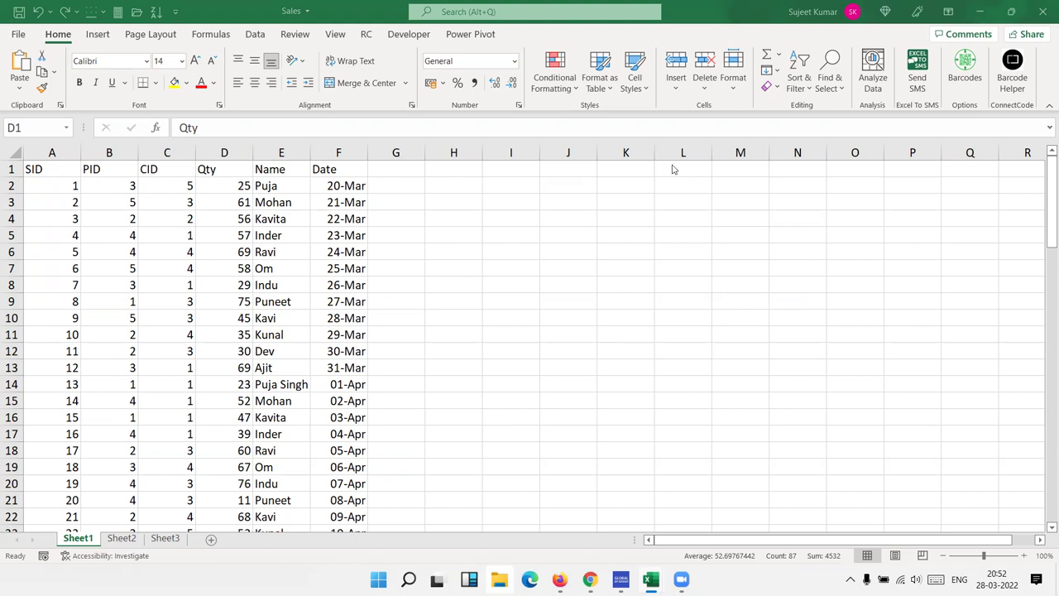
- Start a Greater Than rule on column D with a threshold of 50
left_click(242, 217)
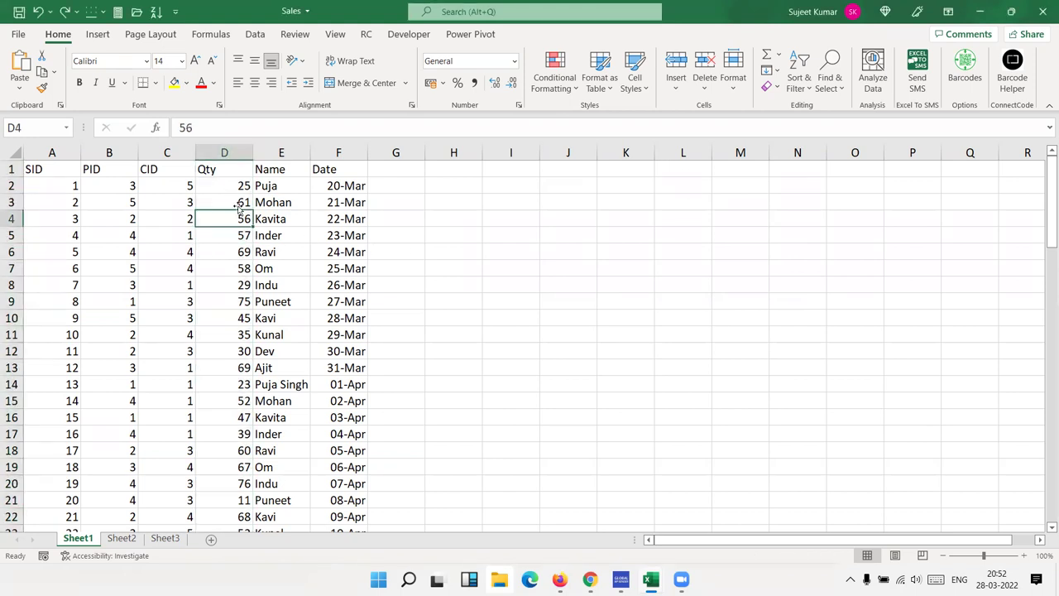
left_click(238, 161)
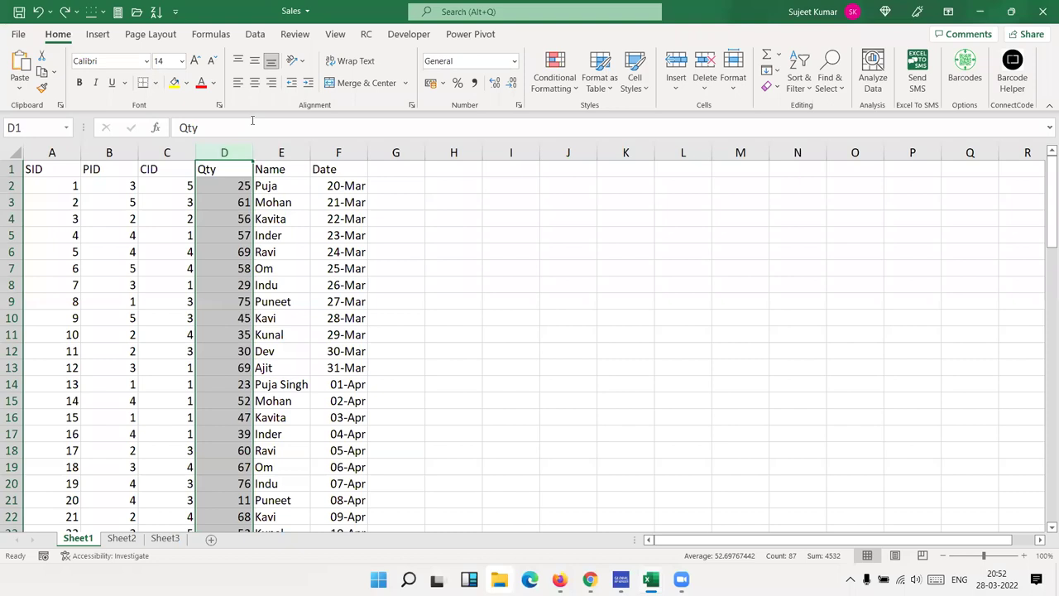
left_click(570, 88)
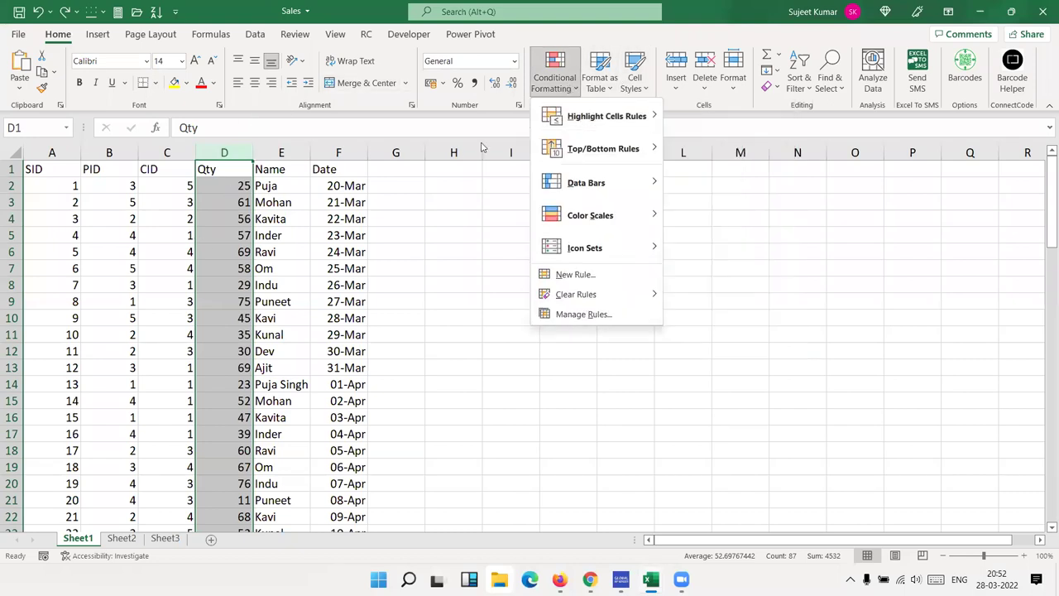
mouse_move(606, 116)
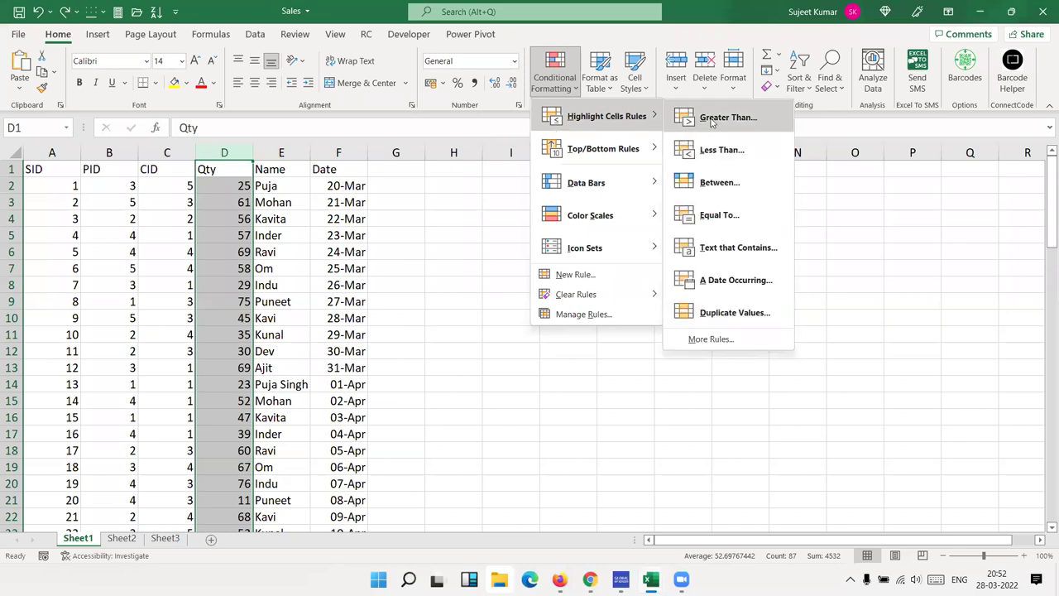
left_click(712, 118)
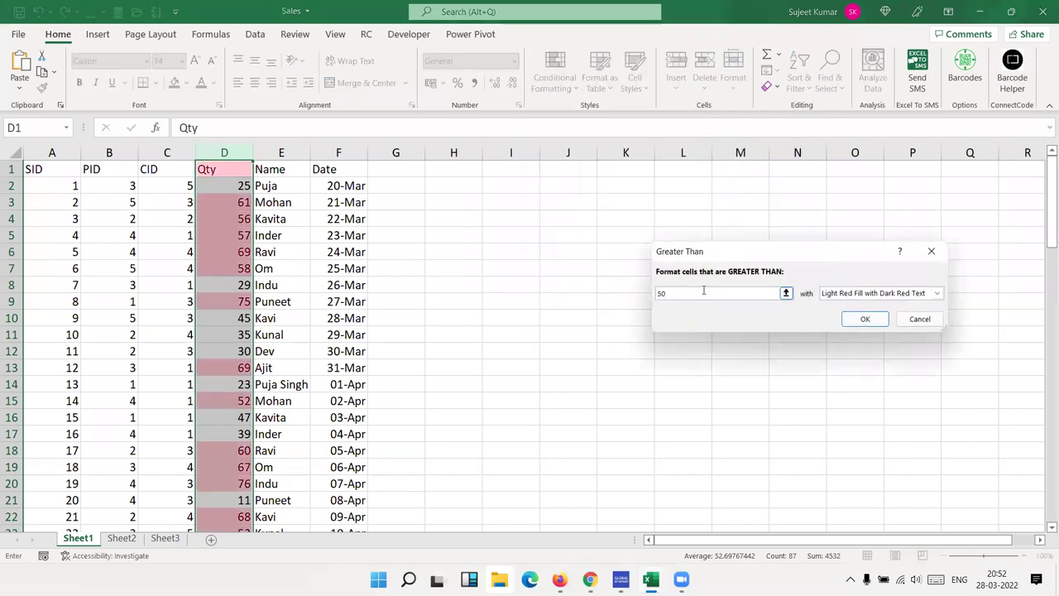
type("8")
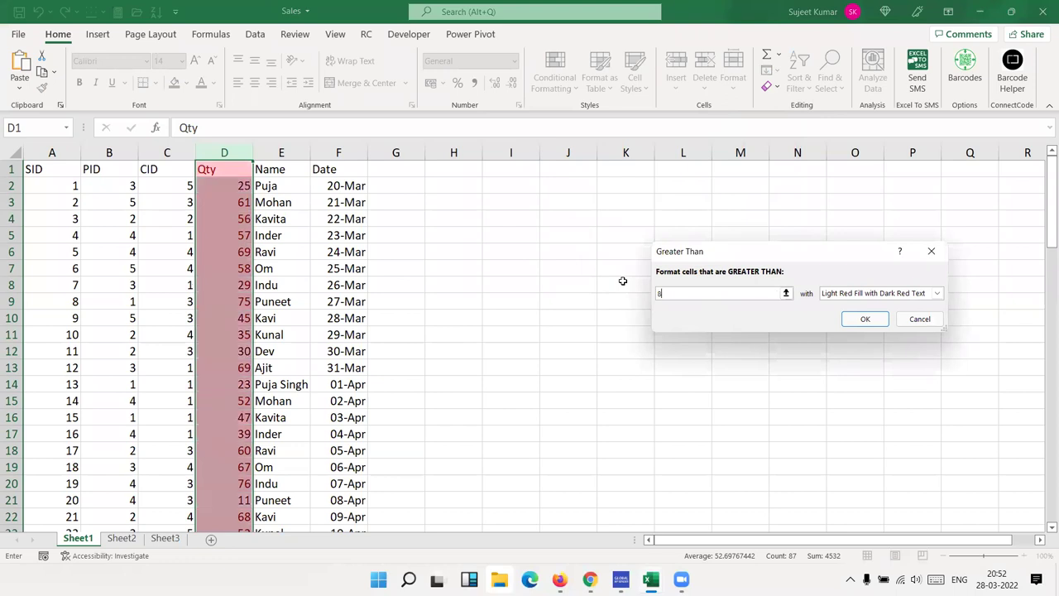
type("0")
key("BackSpace")
key("BackSpace")
type("50")
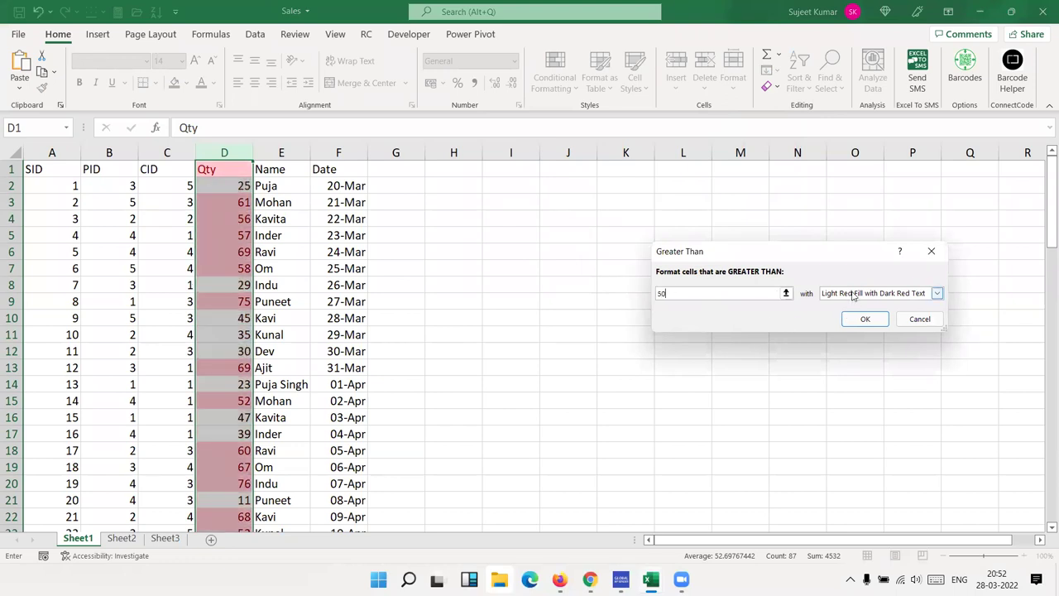
- Preview Yellow, Green and Light Red fill formats on Qty values above 50
left_click(853, 294)
left_click(850, 315)
left_click(852, 293)
left_click(845, 324)
left_click(852, 293)
left_click(850, 334)
- Preview Red Text and Red Border, then return to Yellow Fill with Dark Yellow Text
left_click(851, 298)
left_click(845, 350)
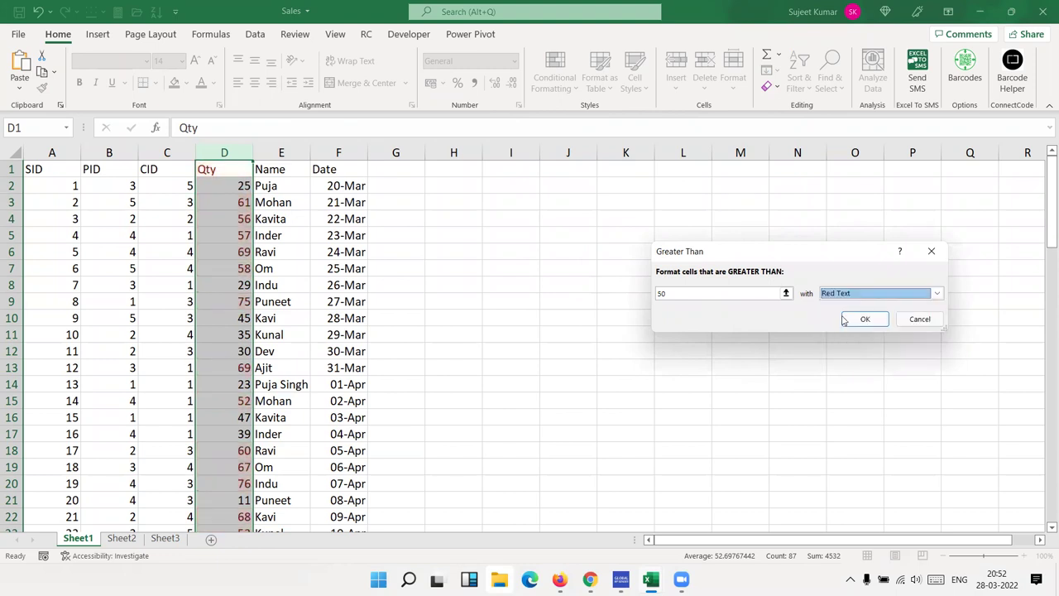
left_click(845, 296)
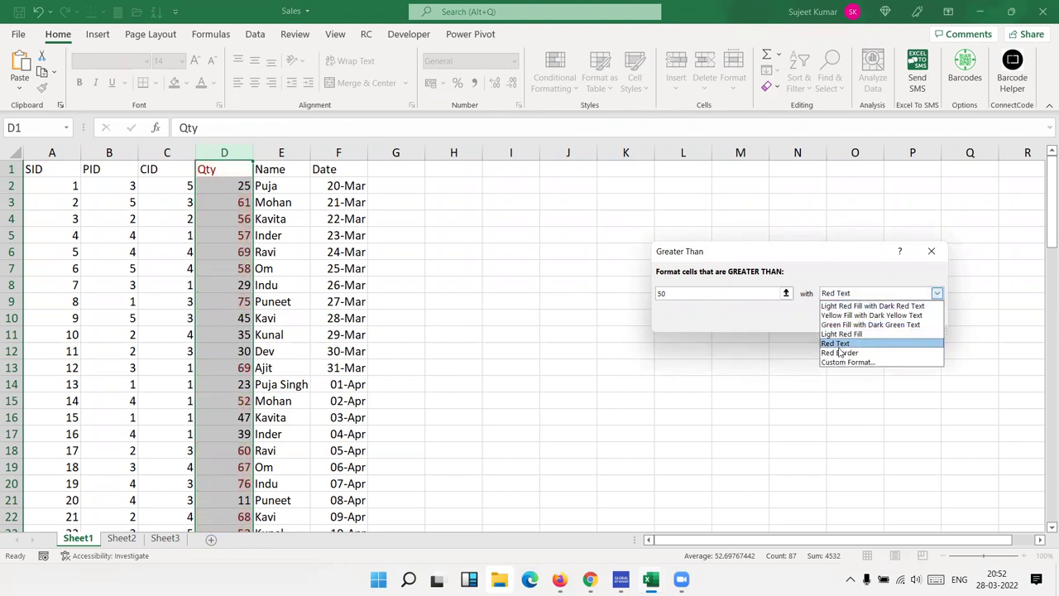
left_click(840, 352)
left_click(839, 298)
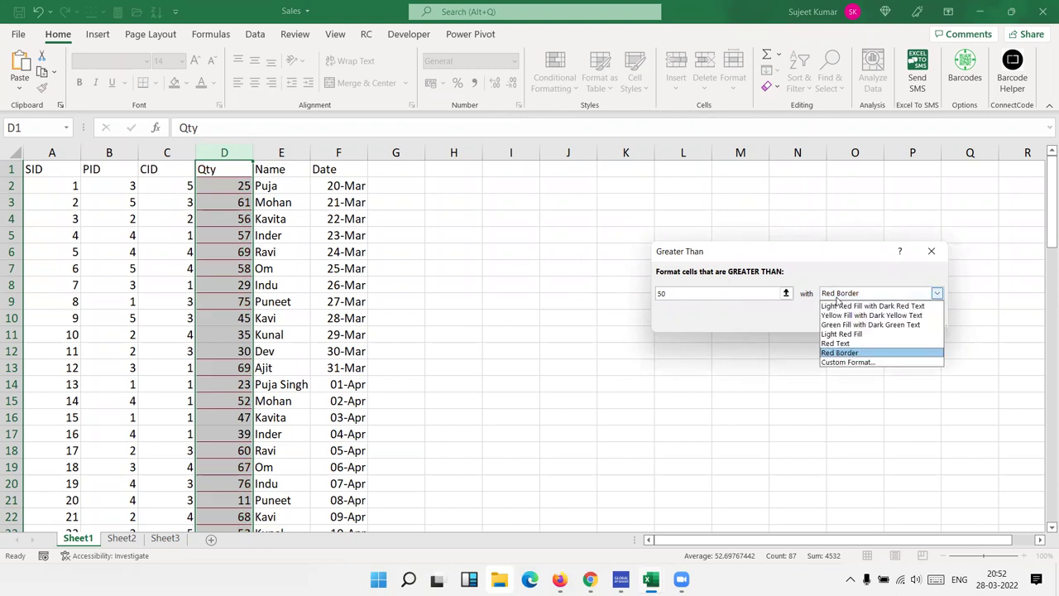
left_click(860, 316)
left_click(839, 296)
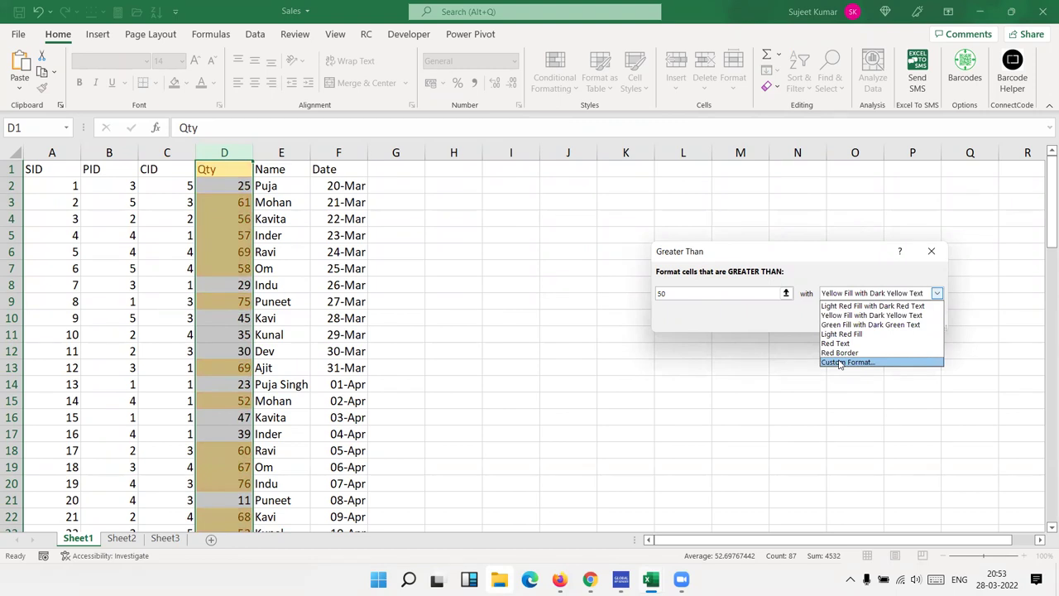
- Give the greater-than-50 rule a custom blue strikethrough font and apply it
left_click(840, 363)
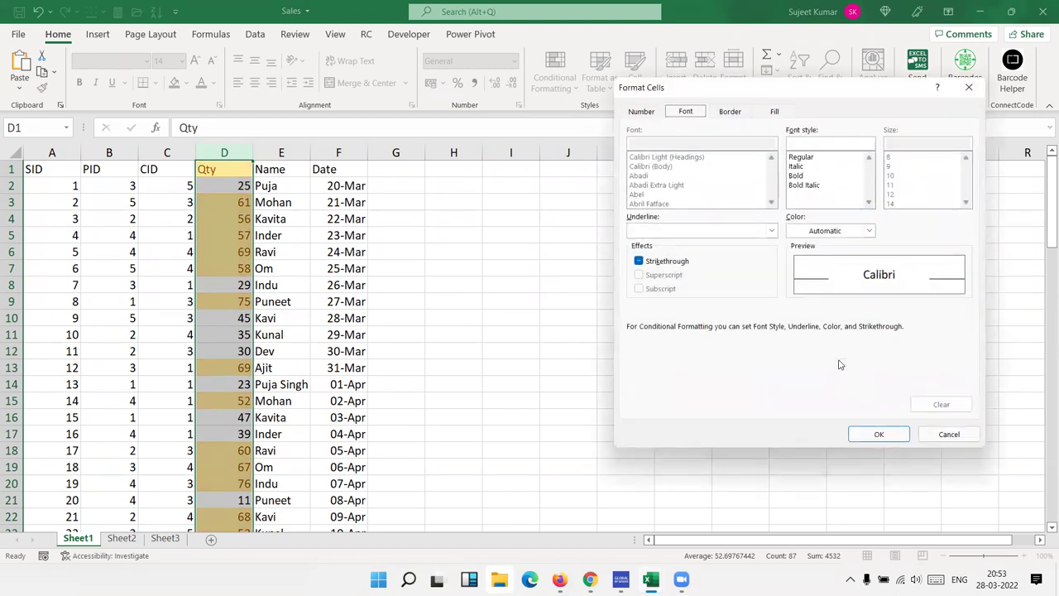
left_click_drag(676, 86, 250, 113)
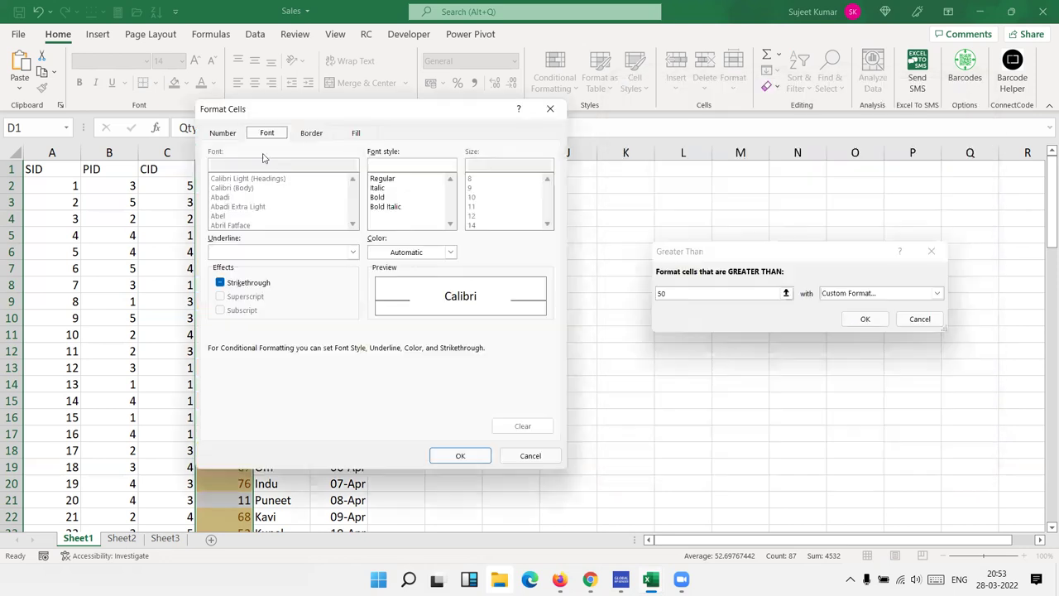
left_click(450, 252)
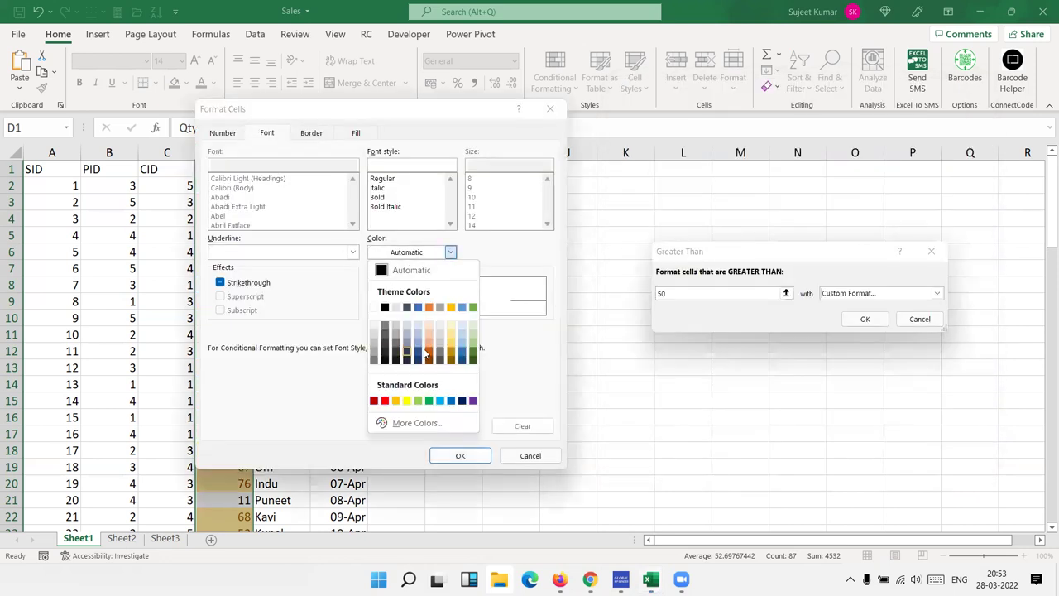
left_click(407, 400)
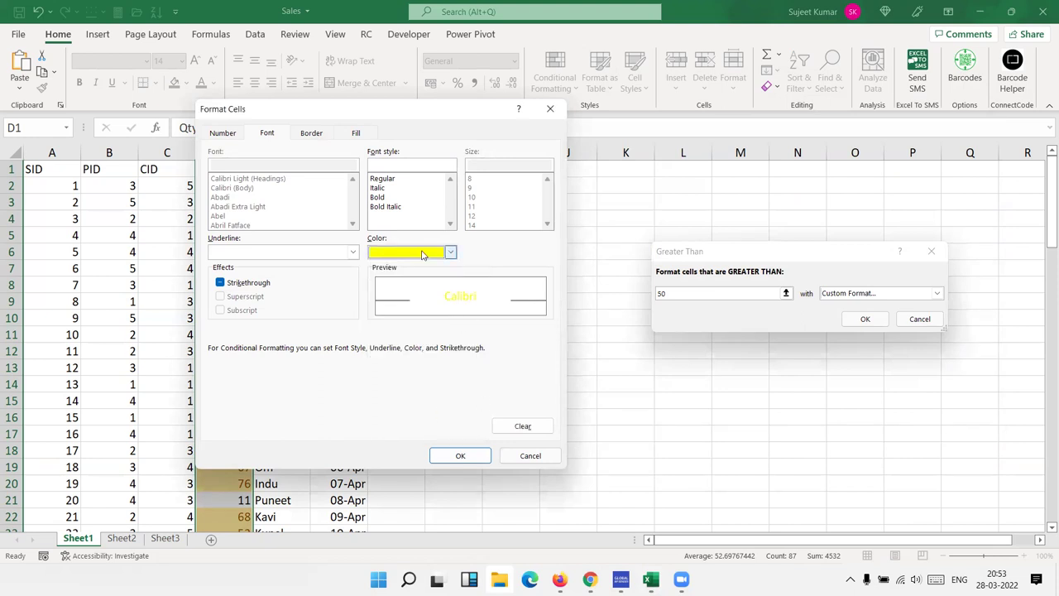
left_click(424, 252)
left_click(451, 401)
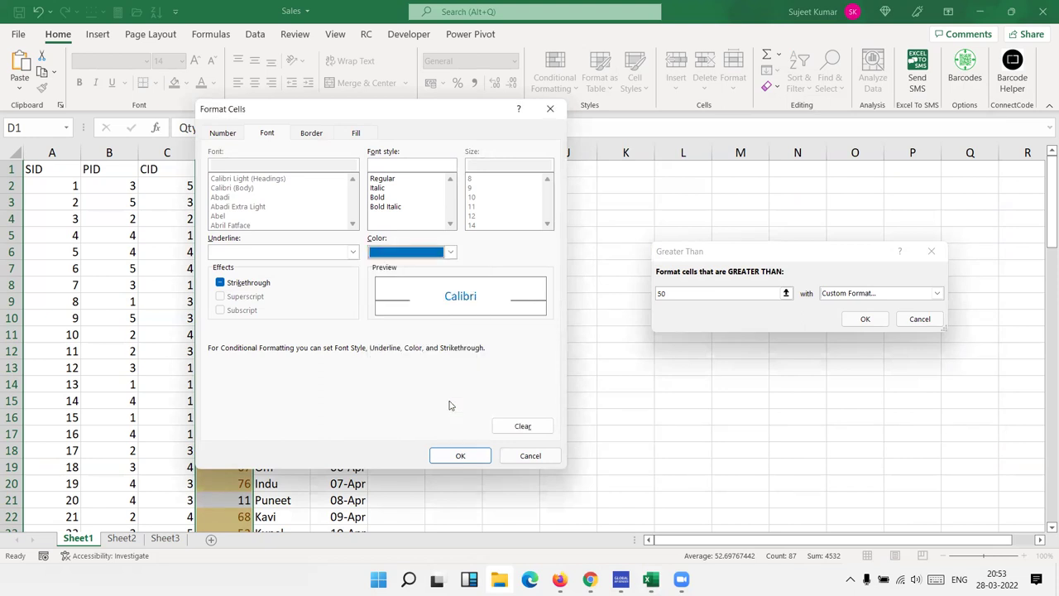
left_click(461, 455)
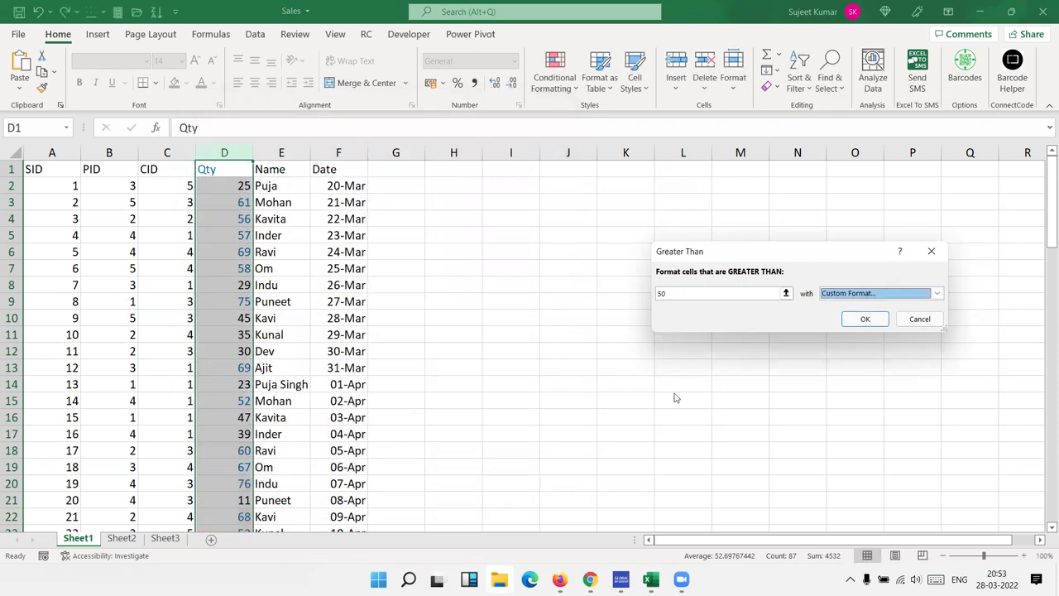
left_click(865, 321)
- Drag over several Qty ranges, then select the entire column D
left_click_drag(240, 219, 215, 411)
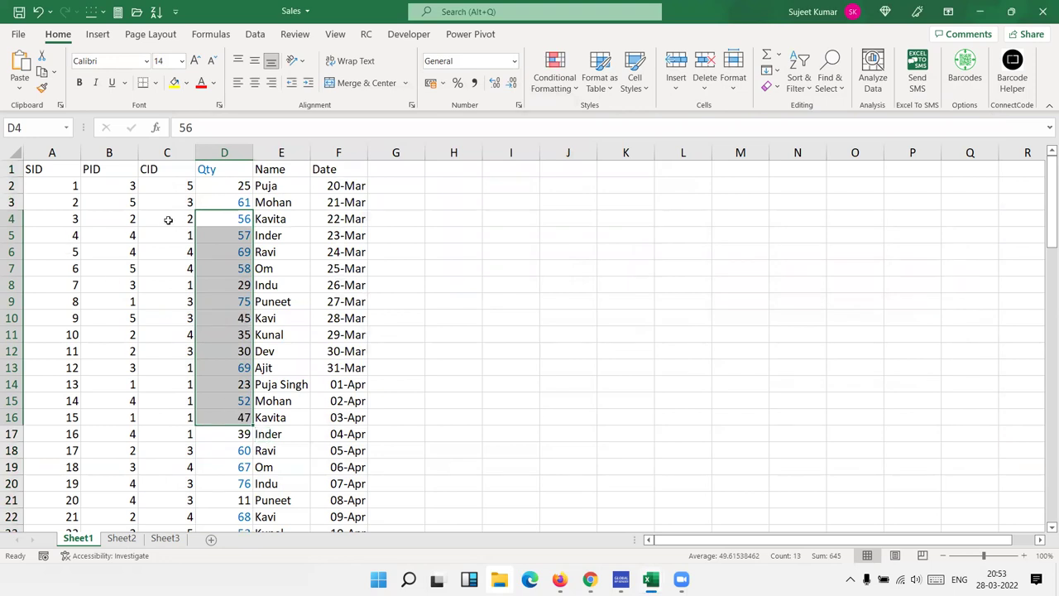
left_click_drag(233, 202, 218, 436)
left_click(225, 402)
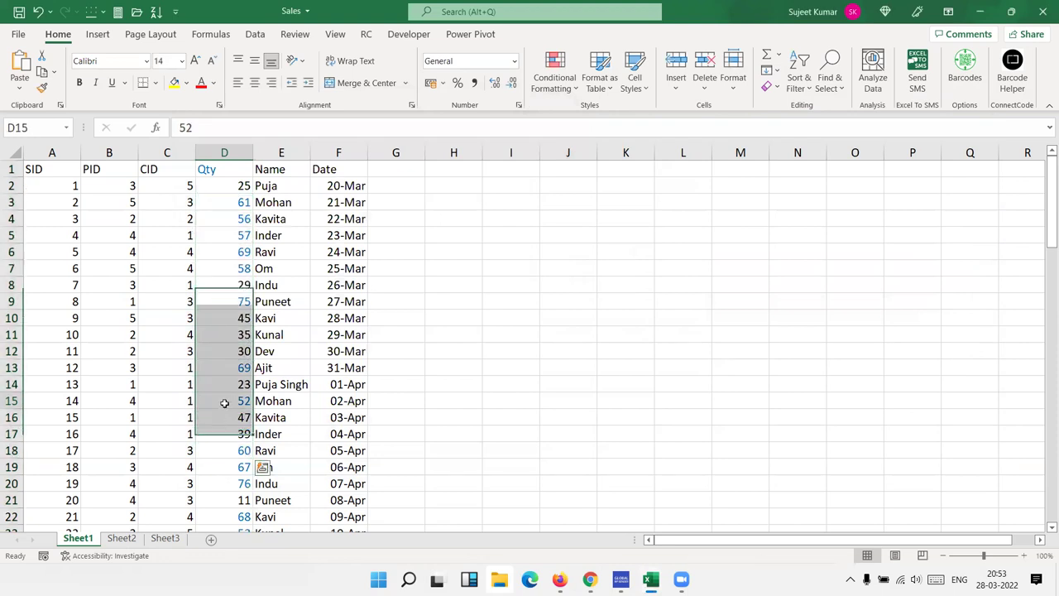
left_click_drag(237, 251, 220, 499)
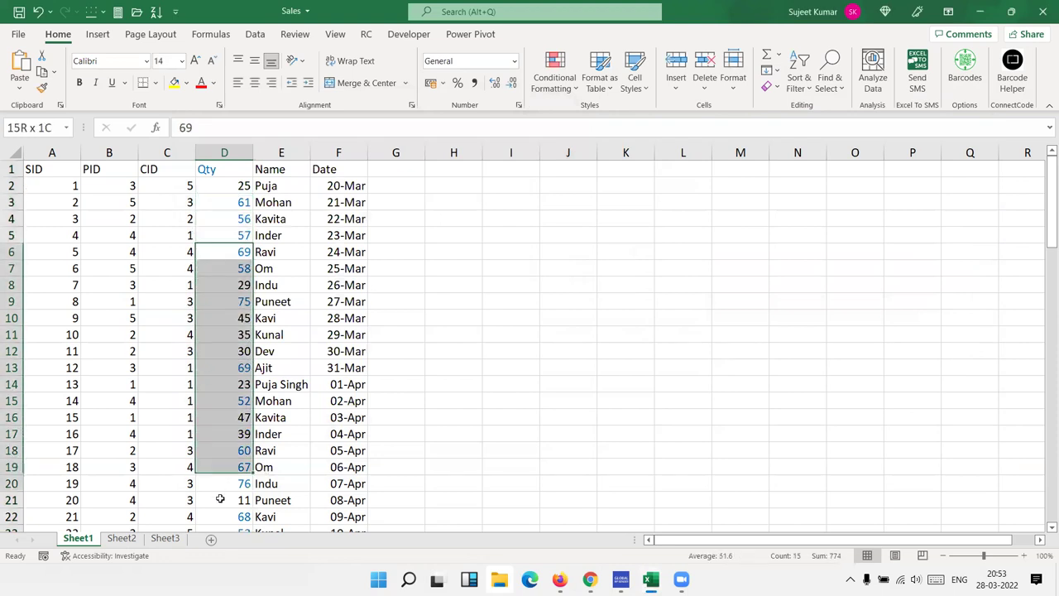
left_click(226, 152)
- Add a Greater Than 50 rule with a custom yellow background fill to column D
left_click(554, 75)
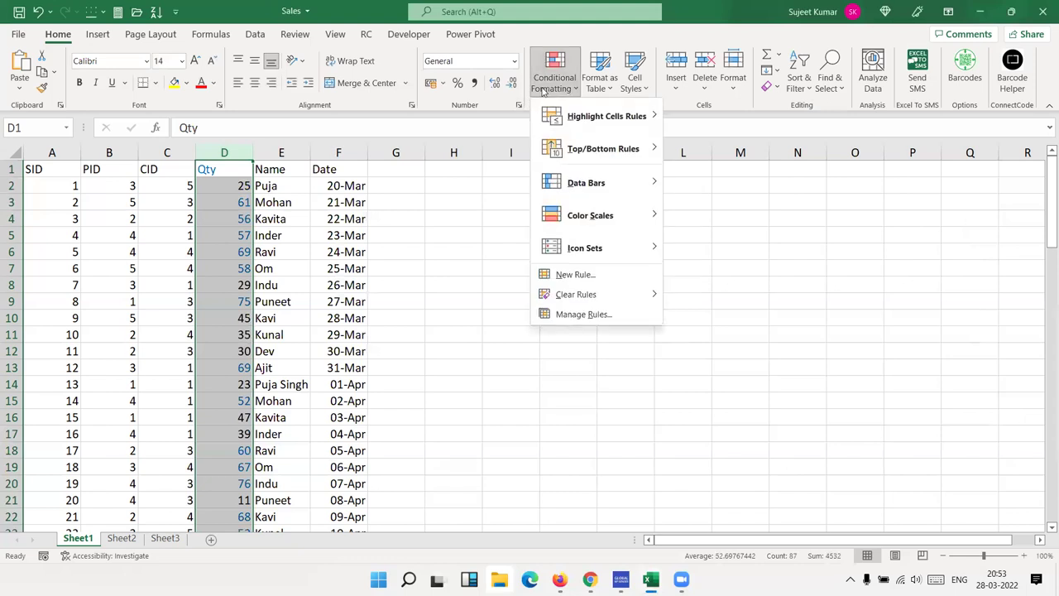
mouse_move(607, 116)
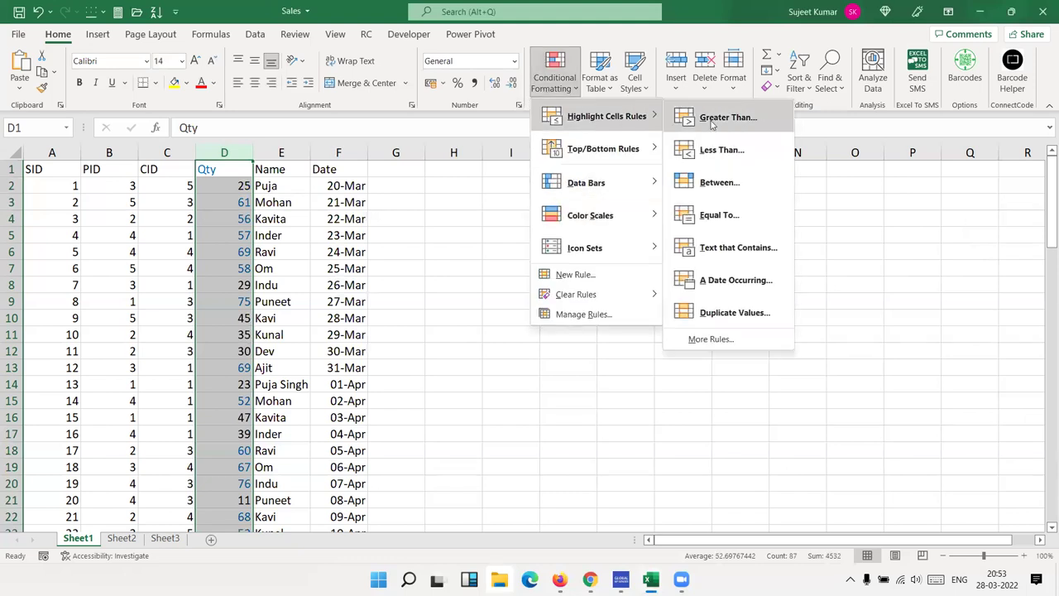
left_click(718, 123)
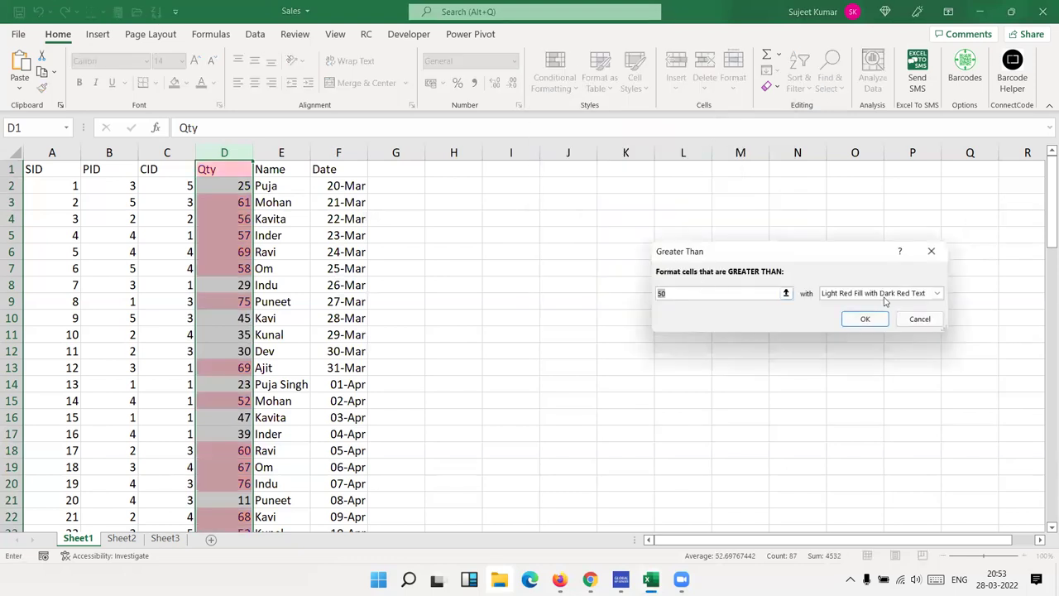
left_click(937, 293)
left_click(863, 361)
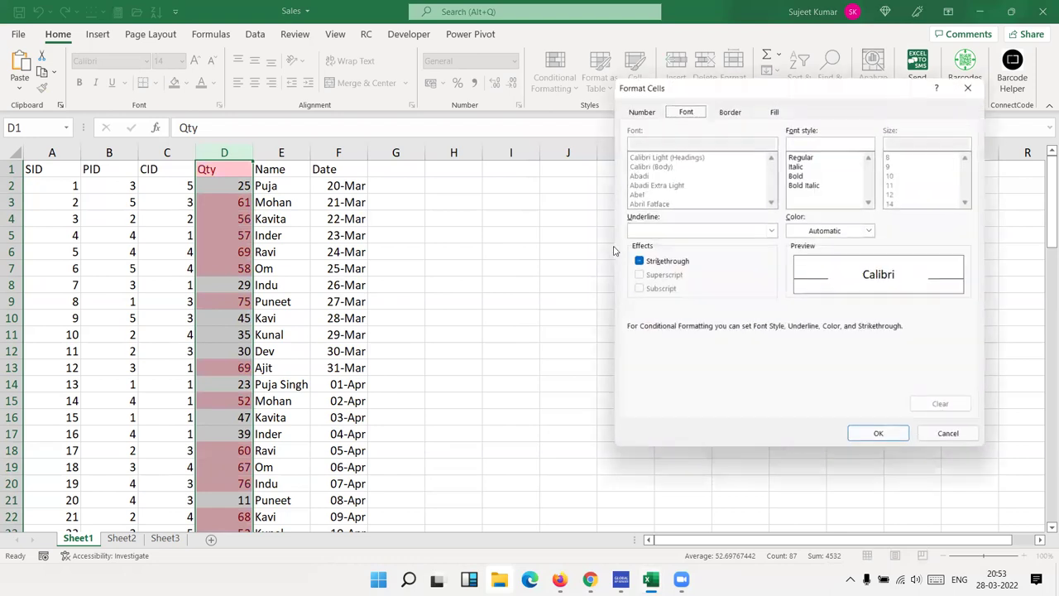
left_click(776, 112)
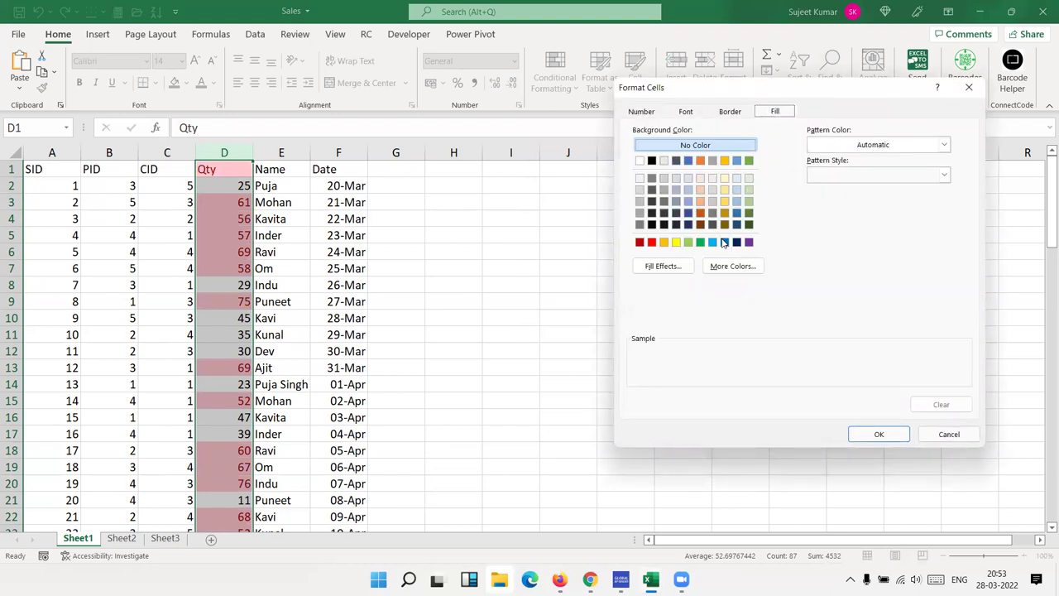
left_click(685, 191)
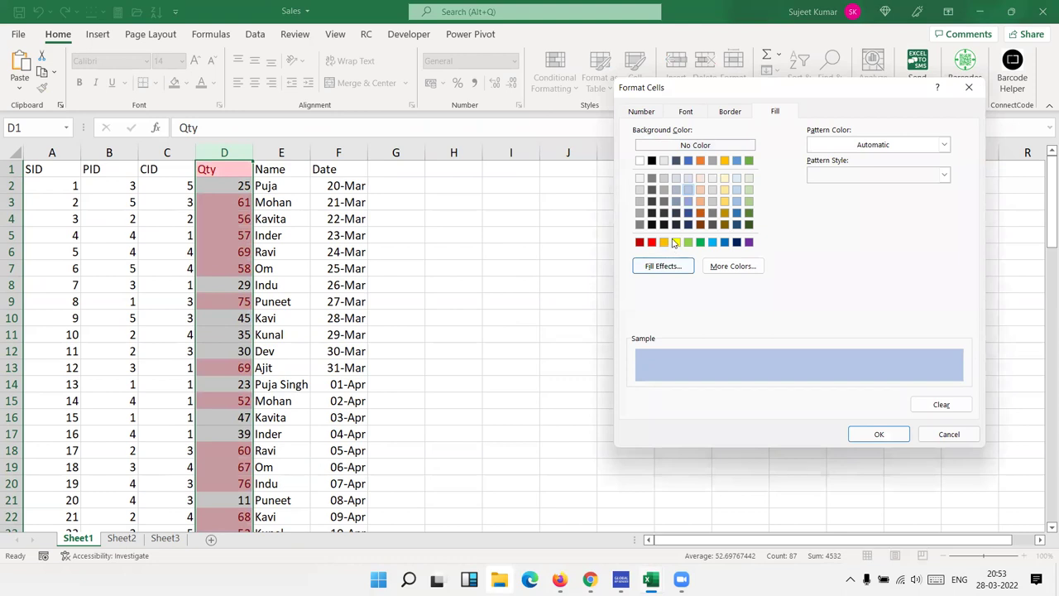
left_click(675, 242)
left_click(879, 433)
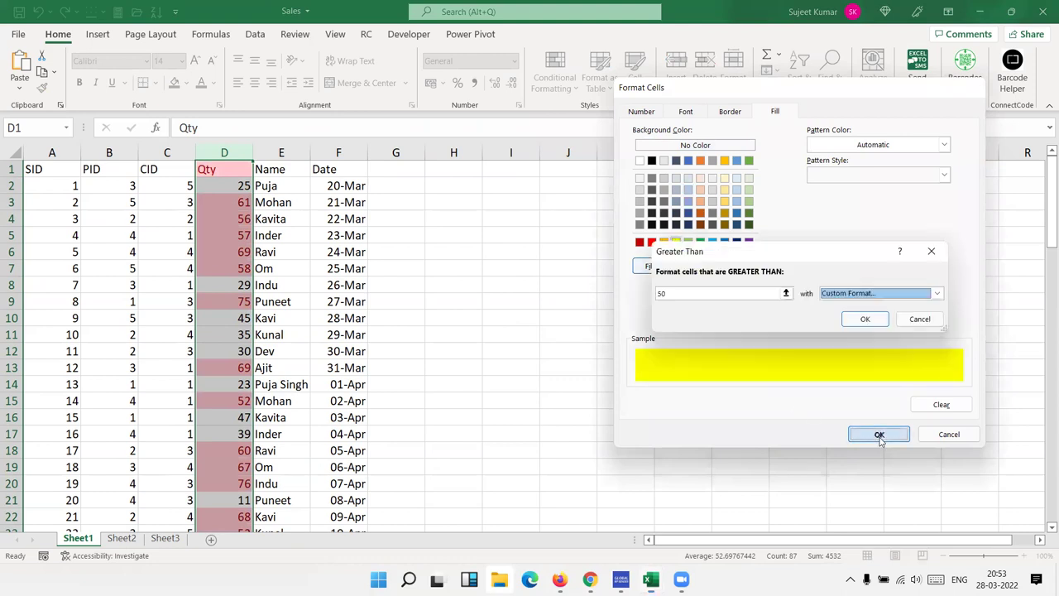
left_click(865, 318)
left_click(284, 334)
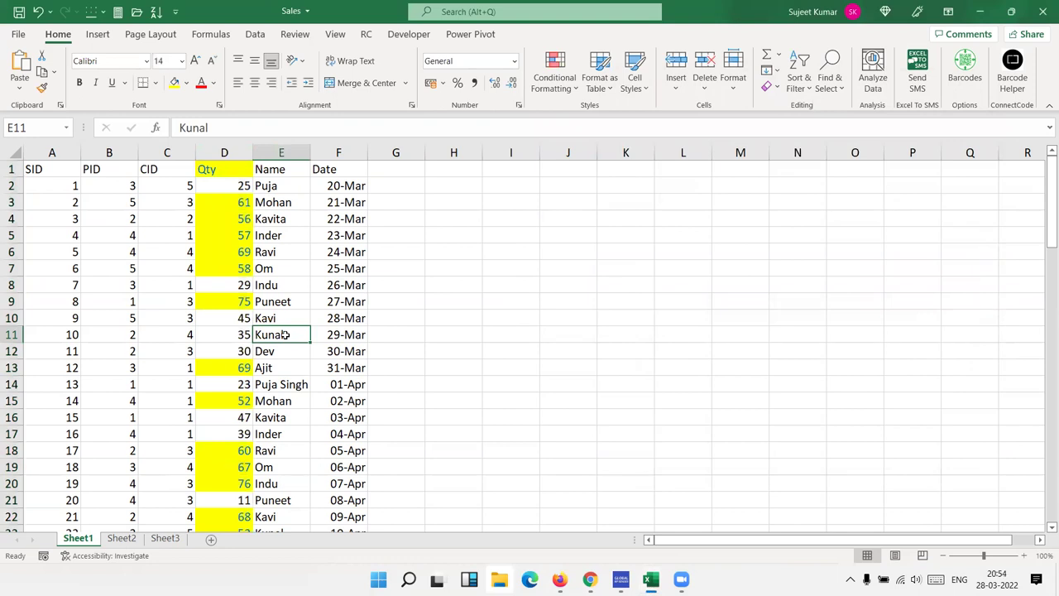
- Change the Qty in D11 to 55 and in D15 to 25
left_click(236, 336)
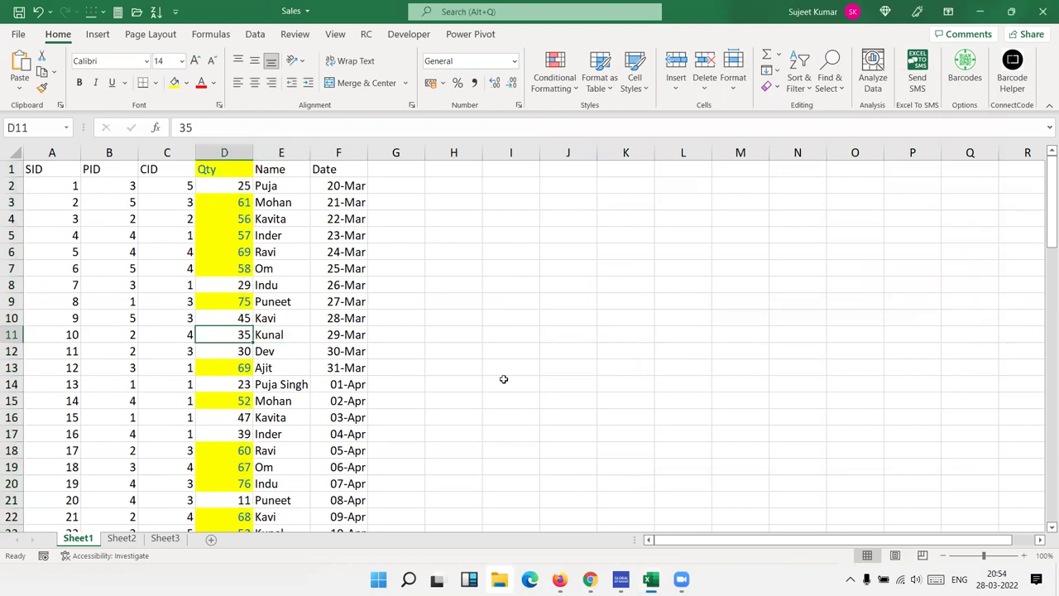
type("4")
key("BackSpace")
type("55")
key("Return")
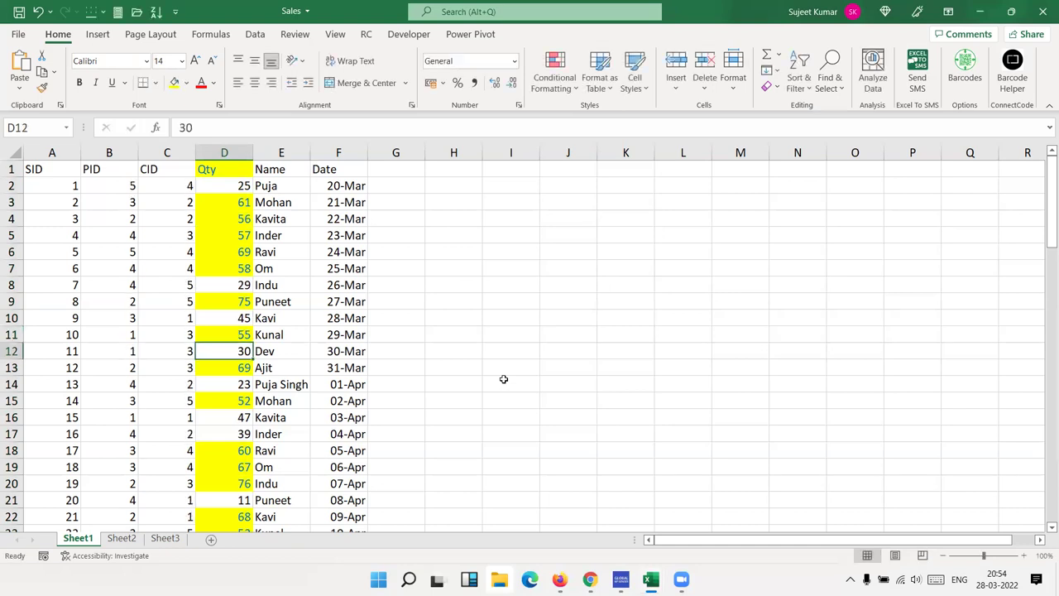
key("Down")
key("Down")
key("Down")
type("25")
key("Return")
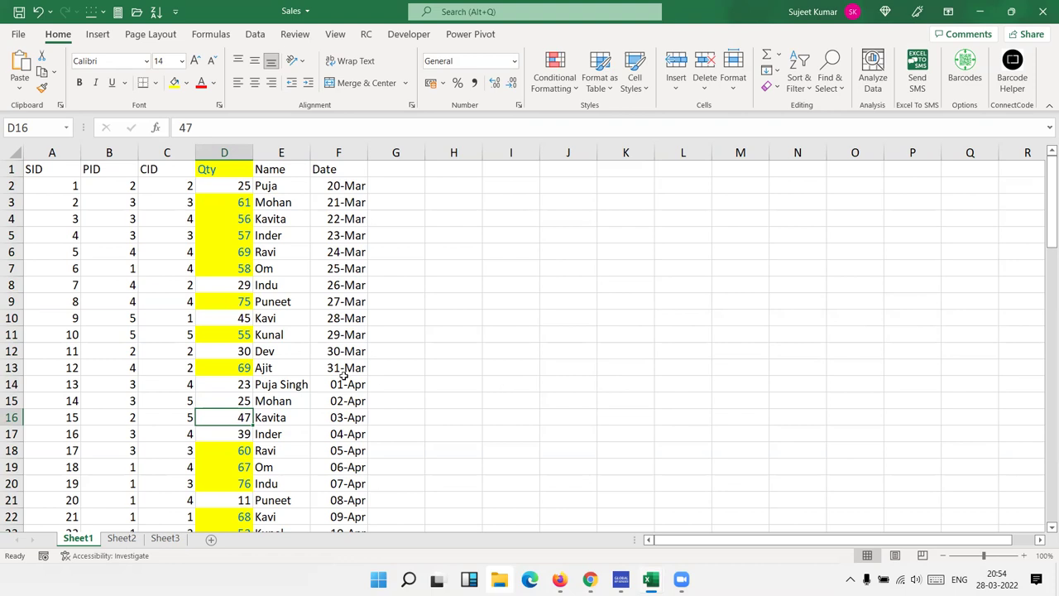
left_click(225, 153)
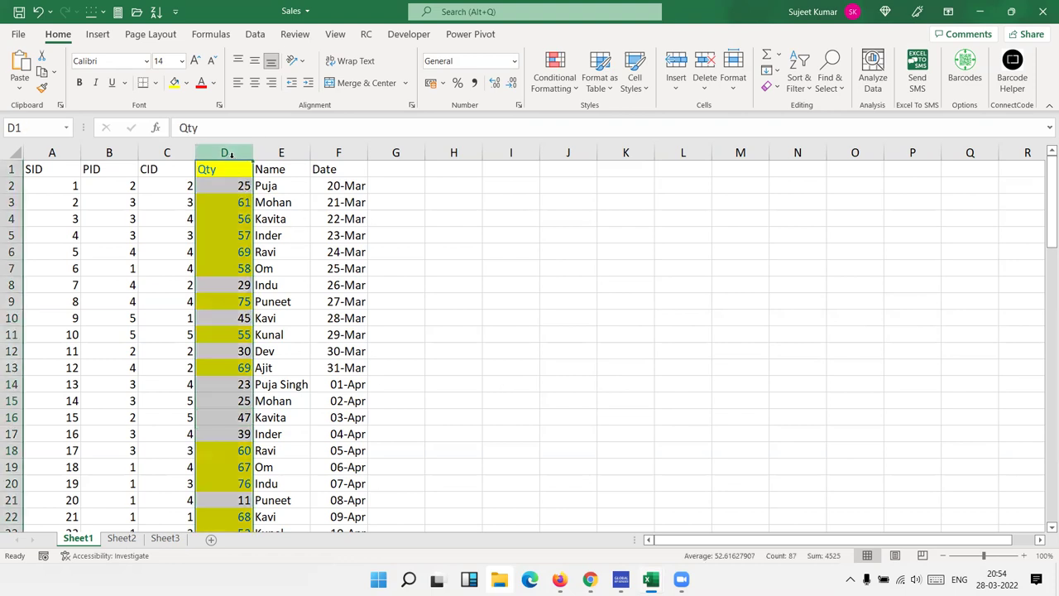
left_click(568, 86)
mouse_move(600, 116)
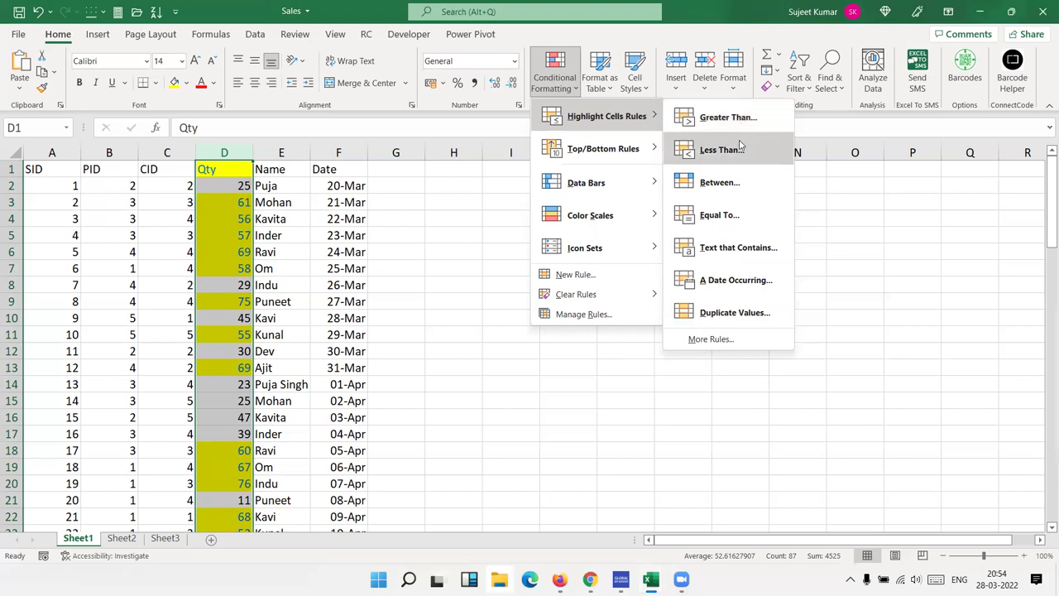
left_click(733, 182)
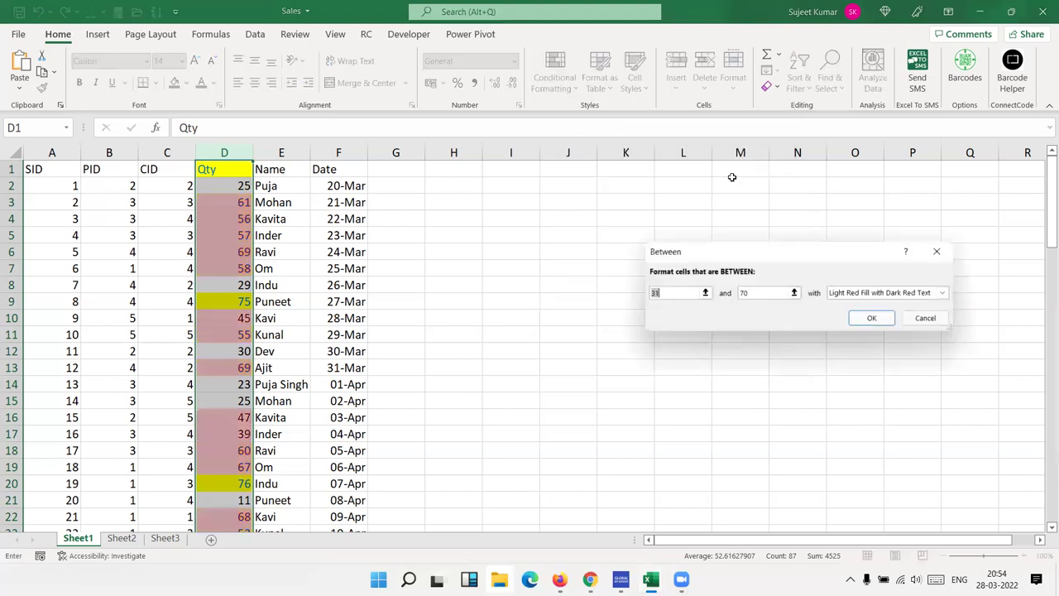
type("5")
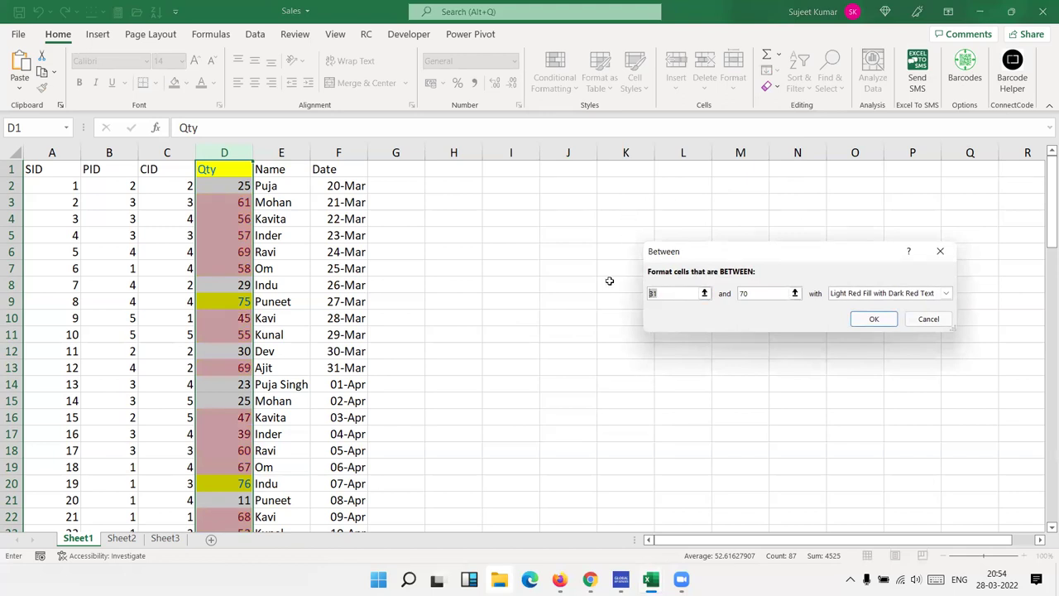
type("0")
key("Tab")
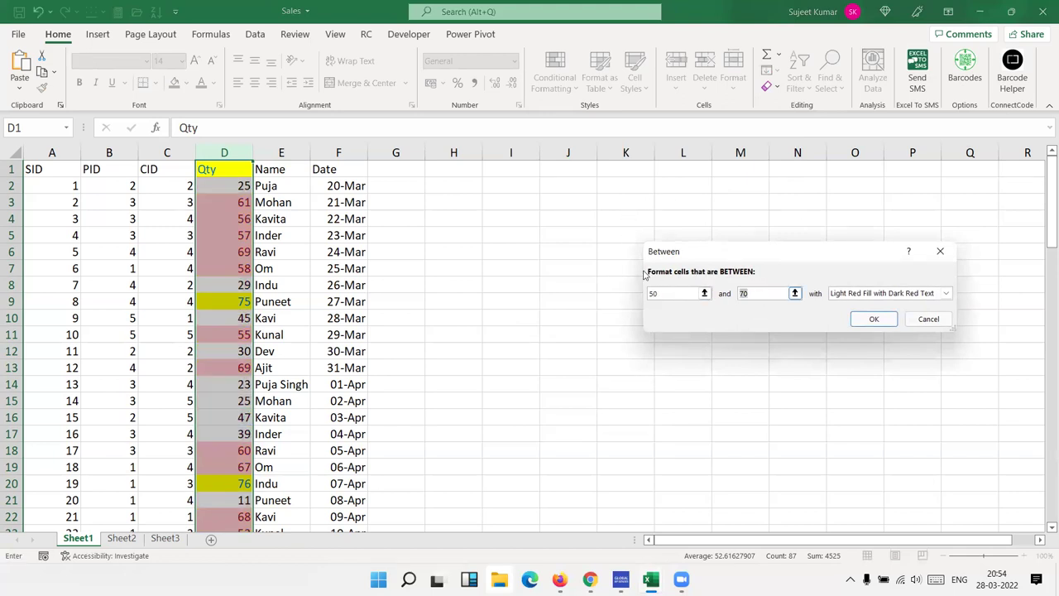
type("80")
left_click(929, 319)
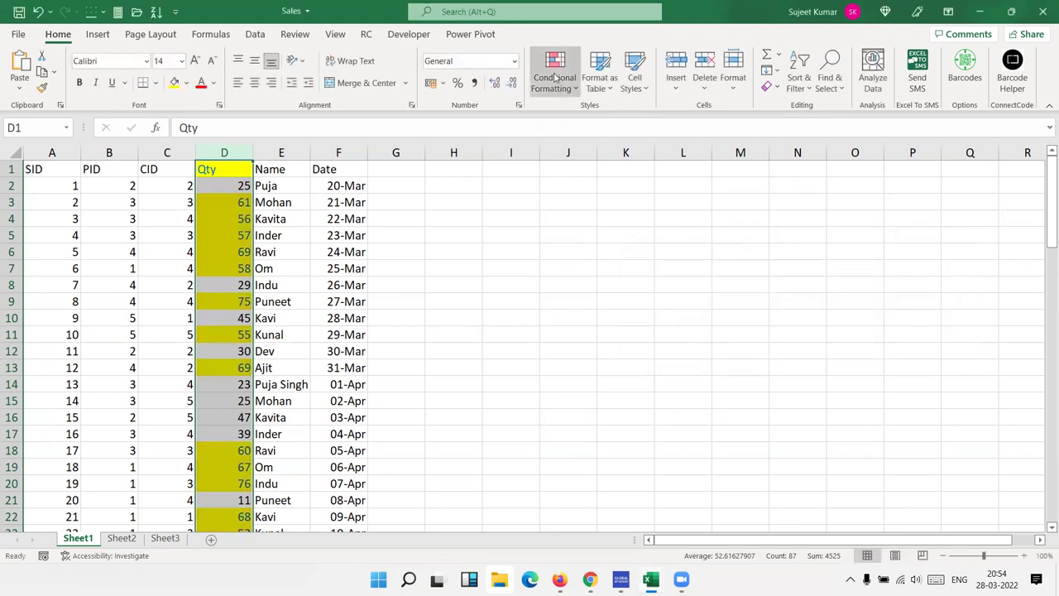
left_click(554, 77)
left_click(717, 217)
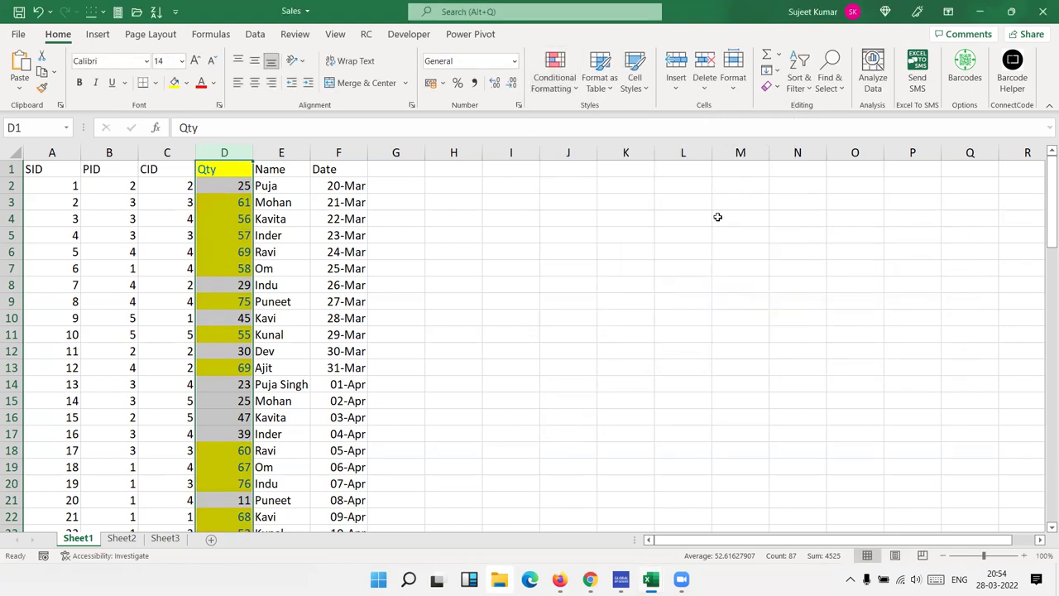
type("30")
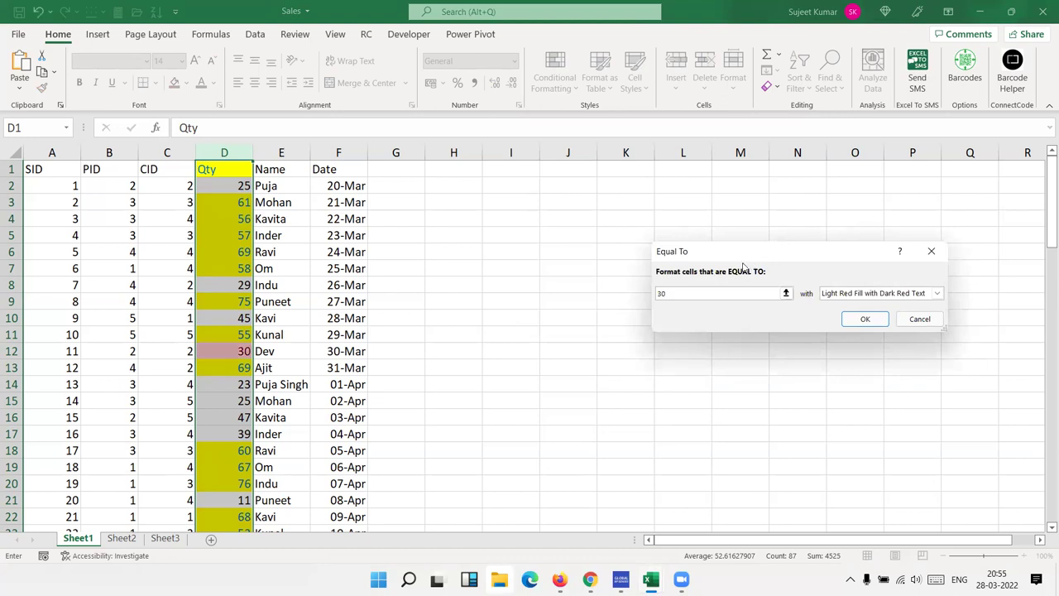
key("Escape")
left_click(554, 77)
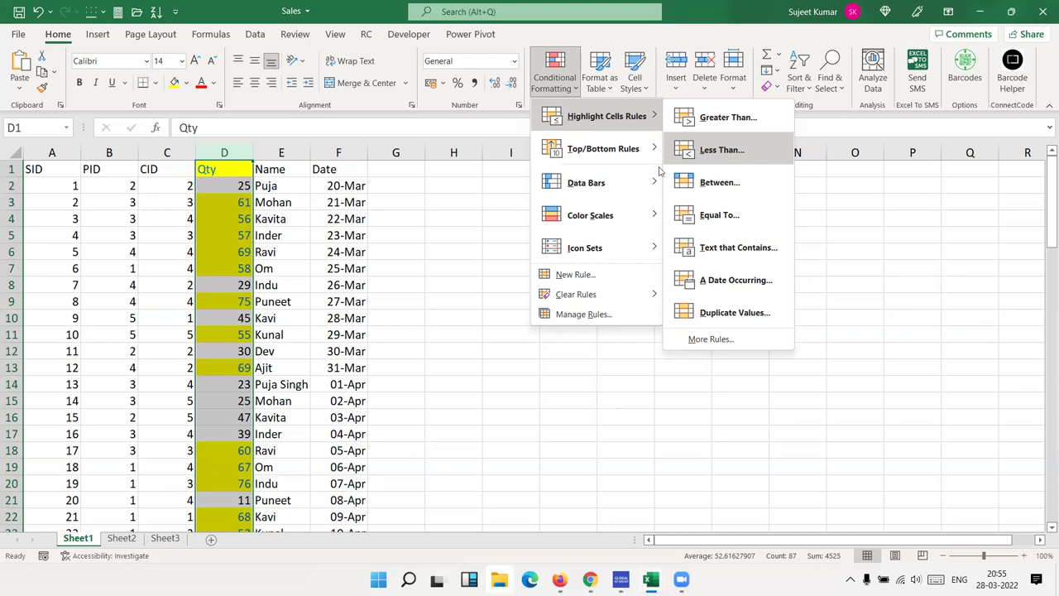
left_click(321, 202)
left_click(355, 156)
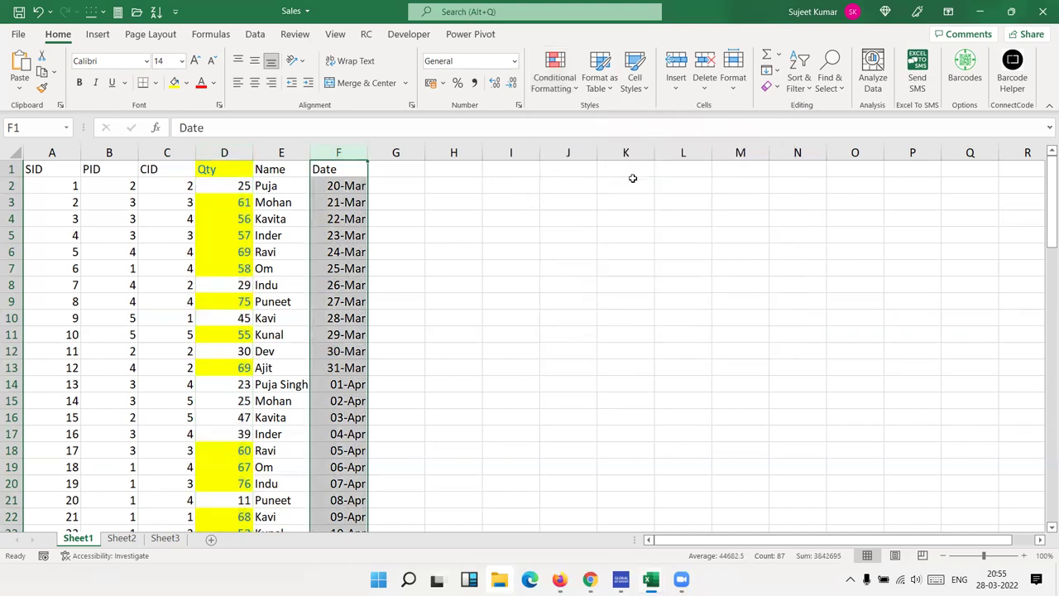
- Try a Greater Than 30-Mar rule on the dates, then cancel it
left_click(571, 92)
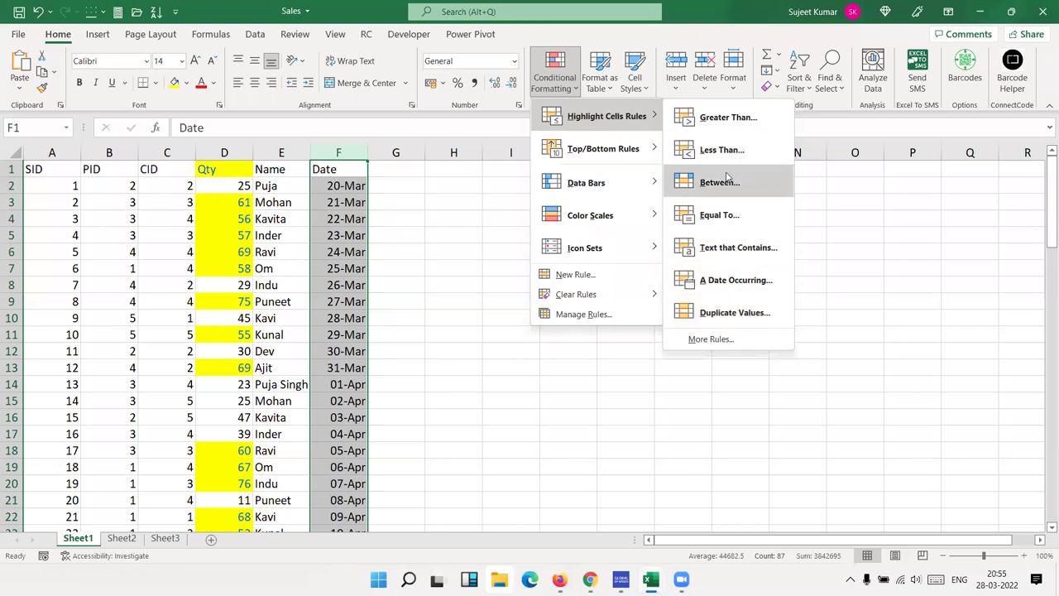
left_click(729, 117)
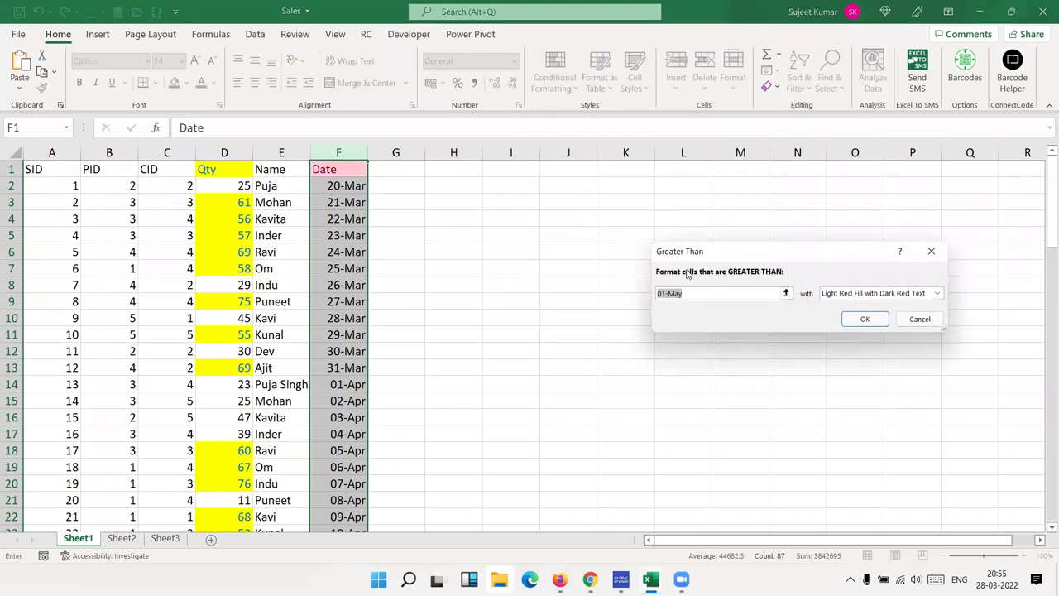
type("30-MAr")
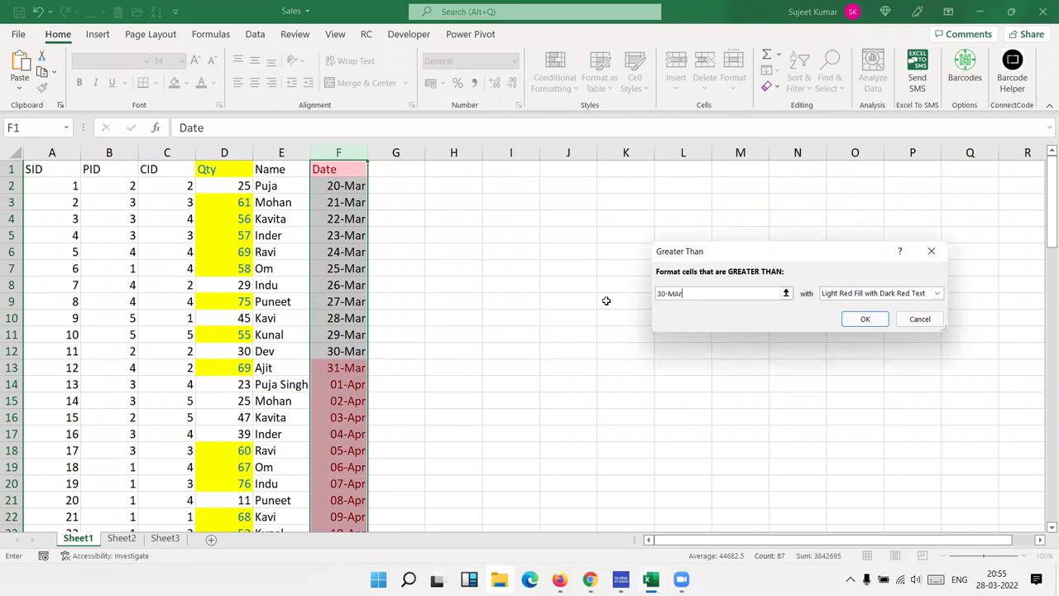
key("Escape")
left_click(554, 73)
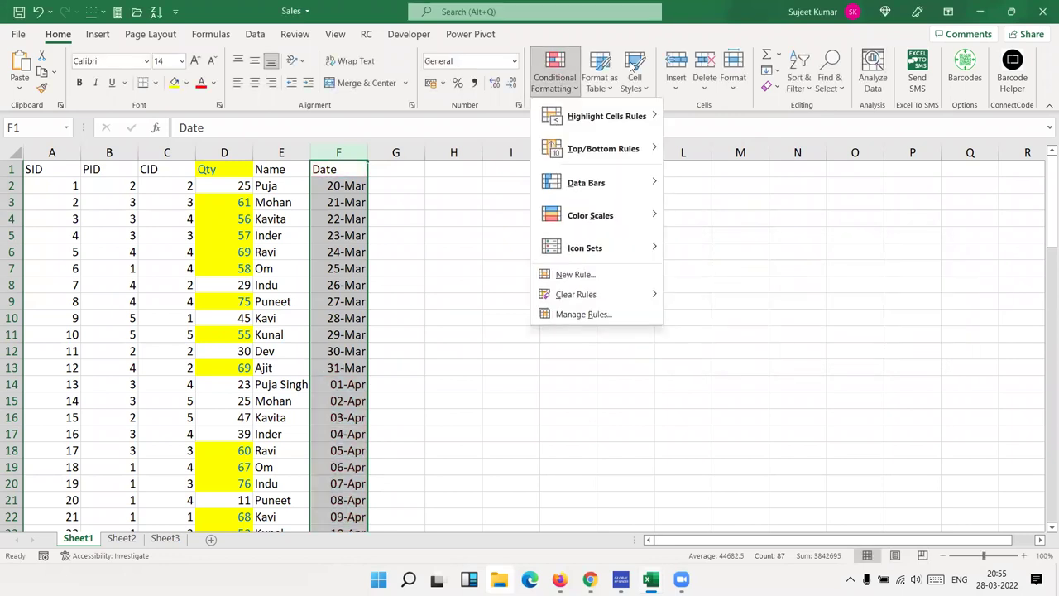
key("Escape")
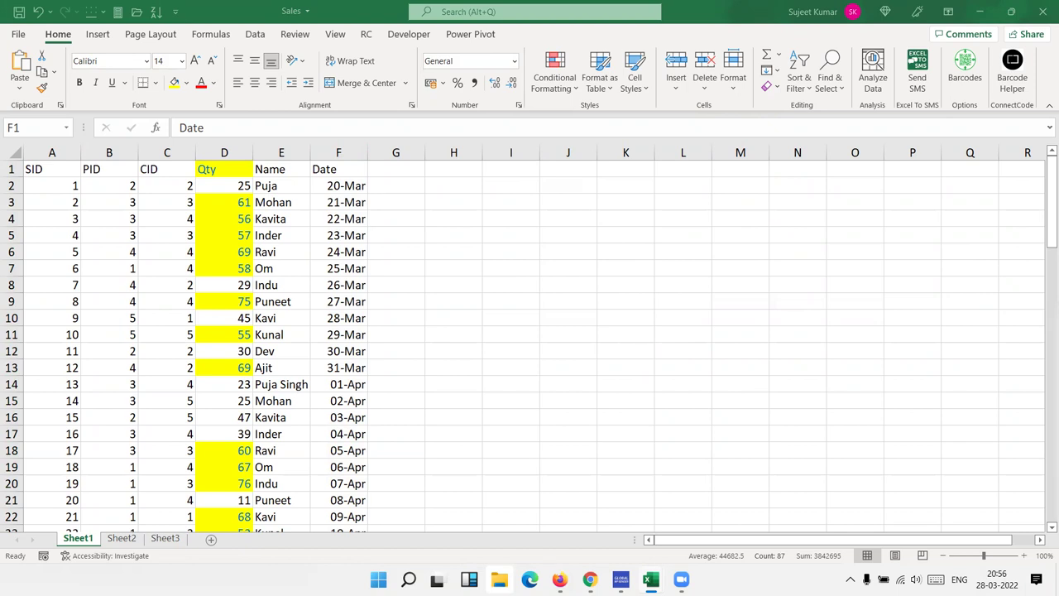
left_click(350, 157)
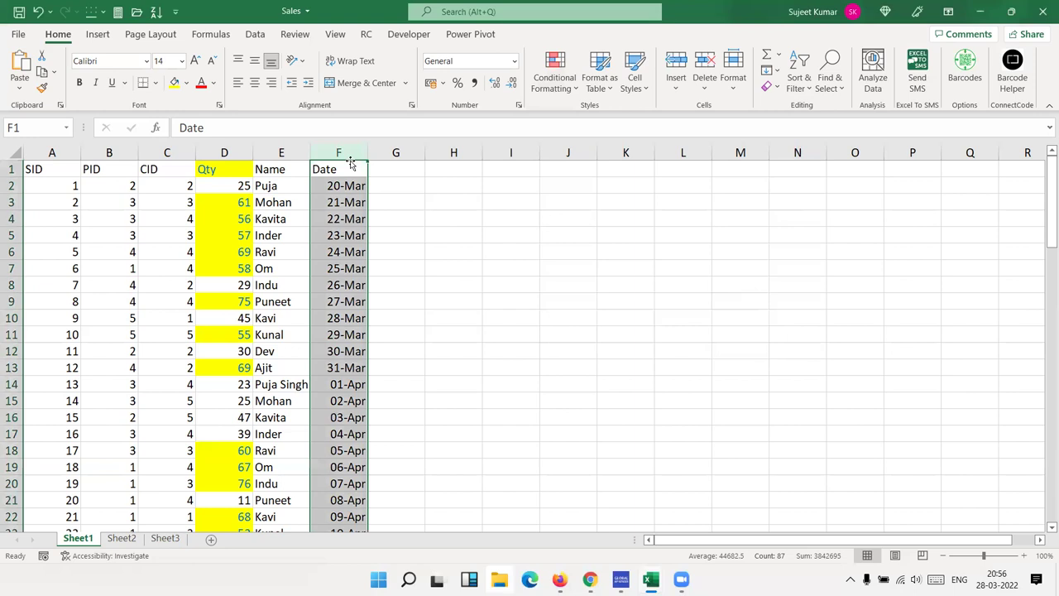
left_click(553, 78)
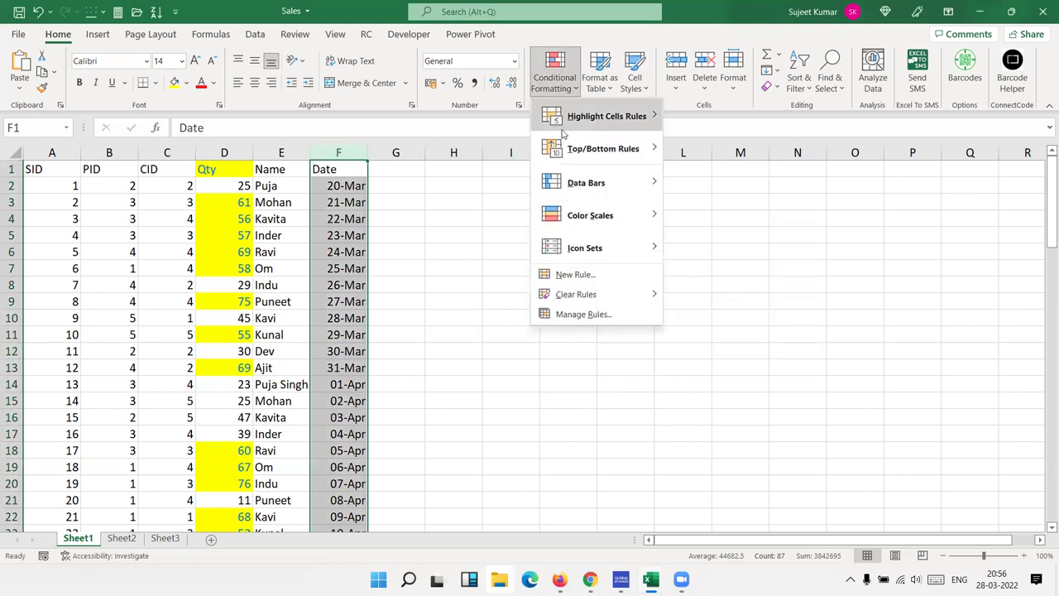
mouse_move(596, 116)
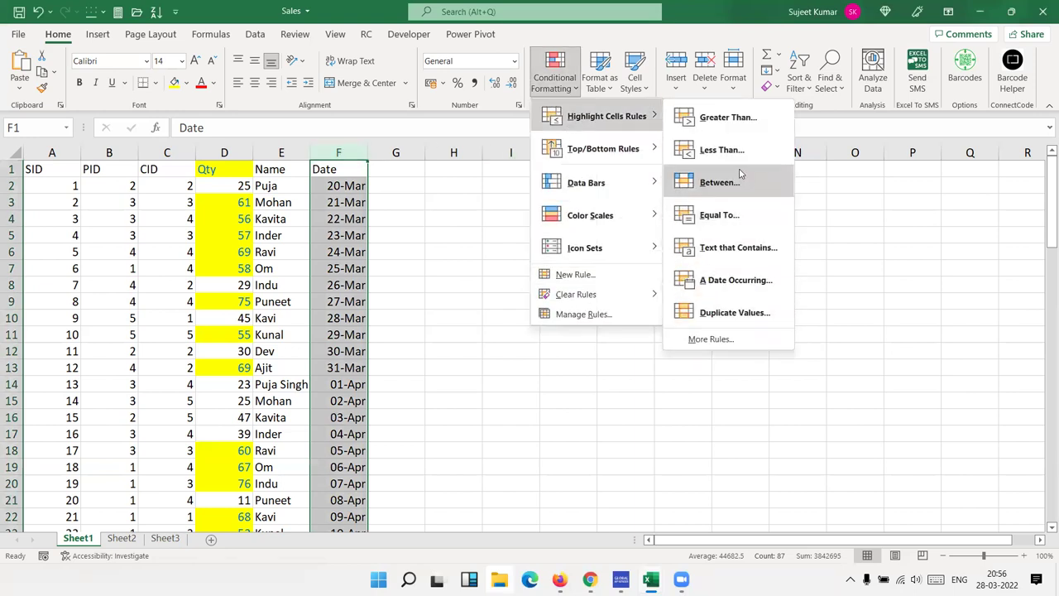
left_click(743, 120)
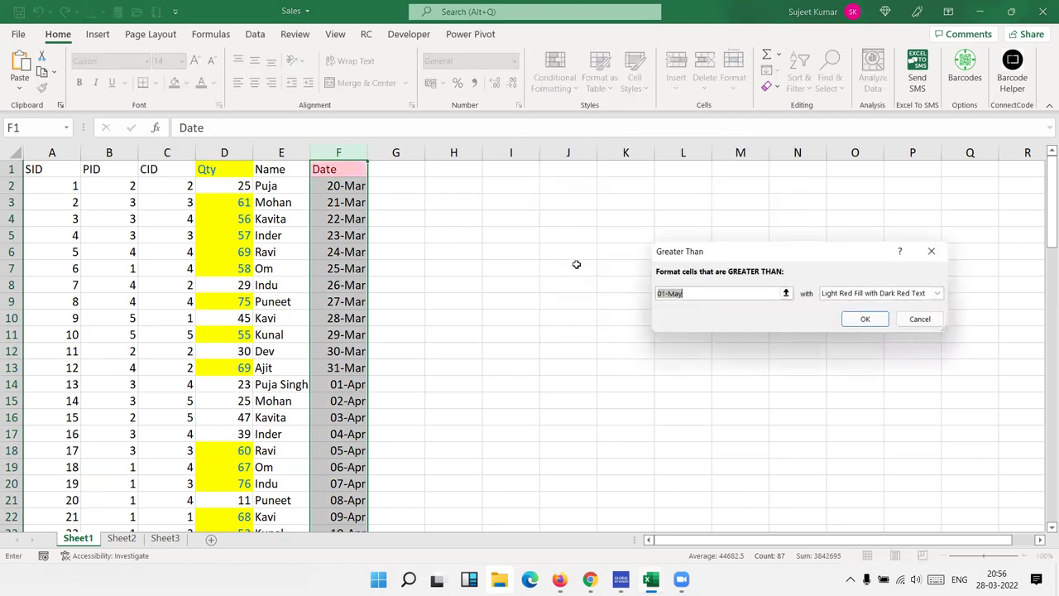
left_click(702, 293)
type("-212")
key("BackSpace")
key("BackSpace")
key("BackSpace")
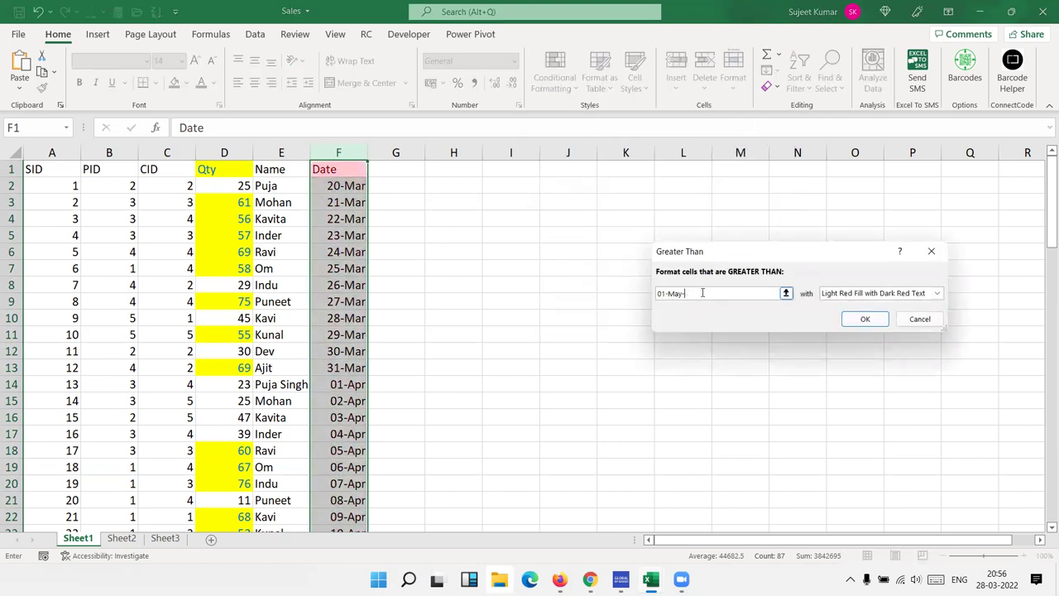
type("22")
key("Return")
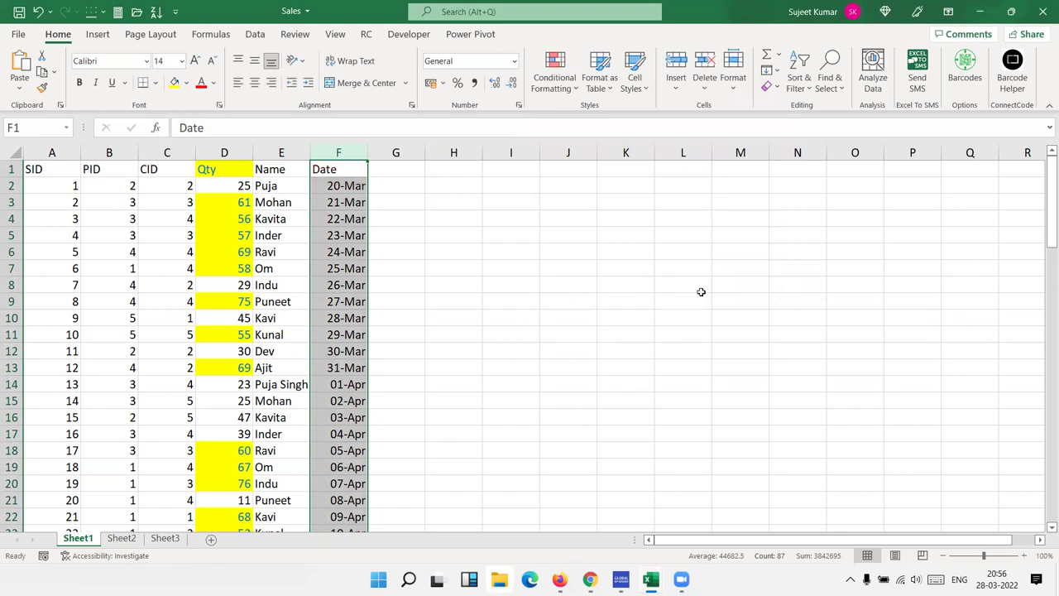
left_click(556, 91)
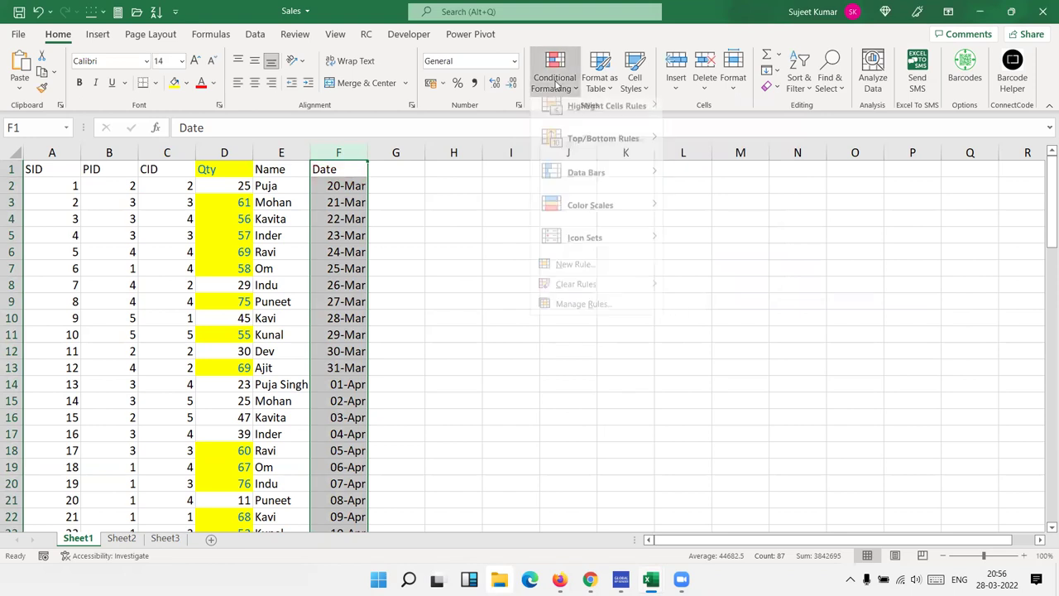
mouse_move(606, 116)
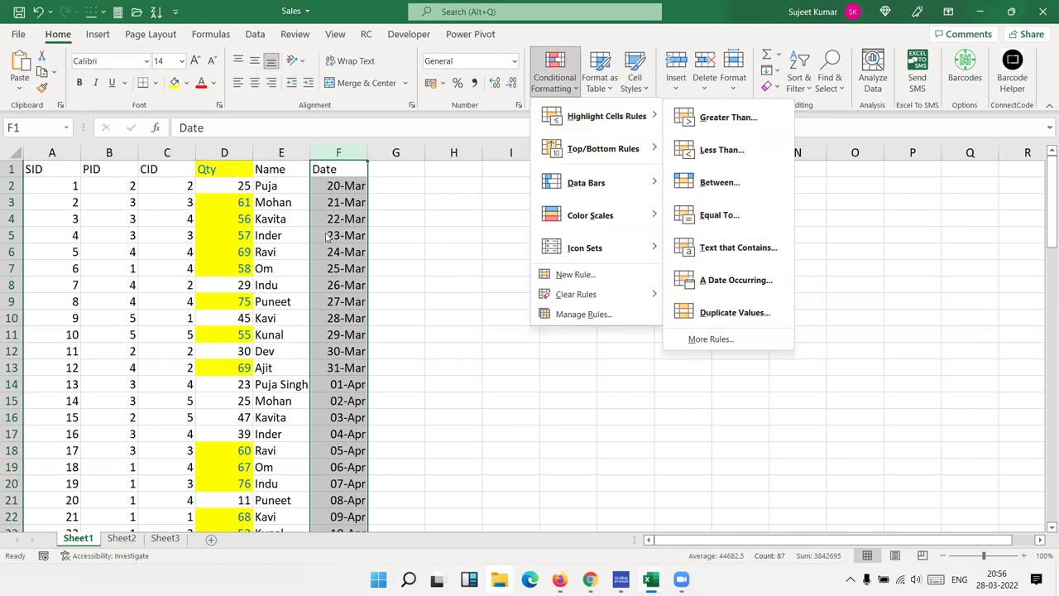
left_click(289, 154)
left_click(289, 151)
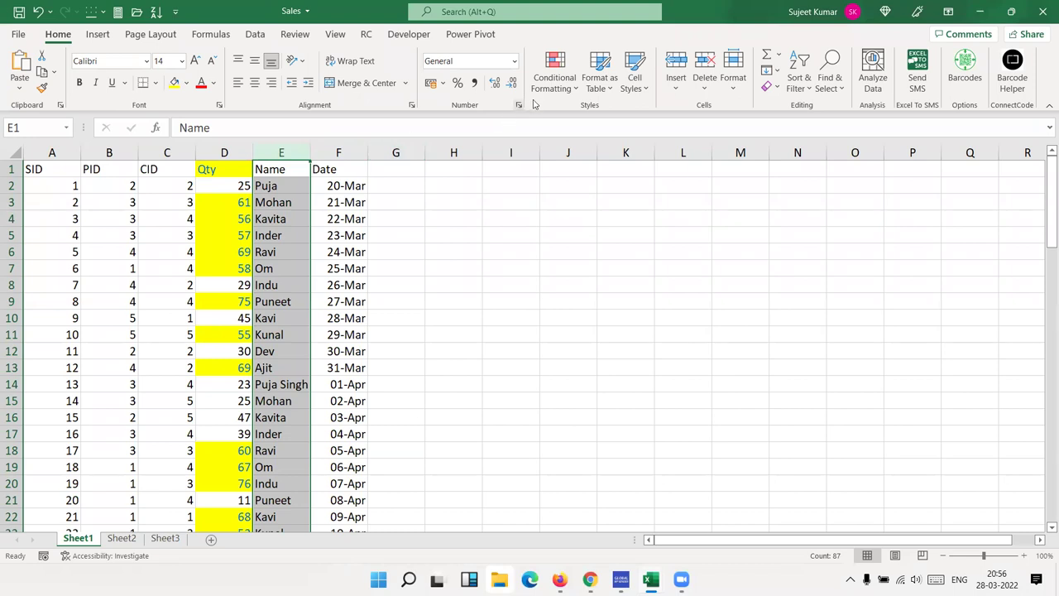
- Preview an Equal To highlight for one name value, cancel it, and return to Conditional Formatting
left_click(553, 83)
mouse_move(607, 116)
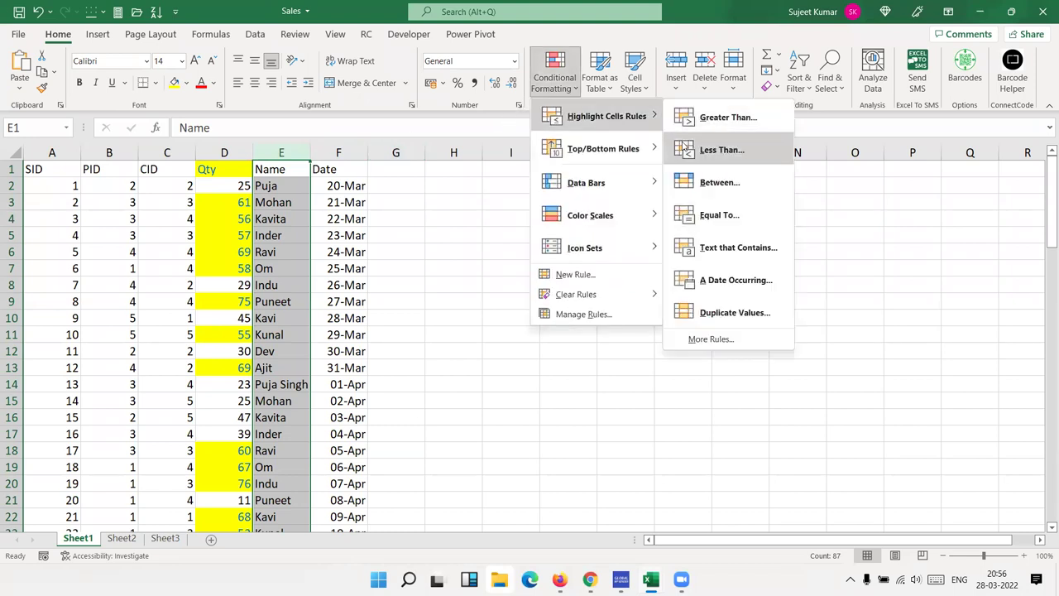
left_click(731, 229)
type("Puja")
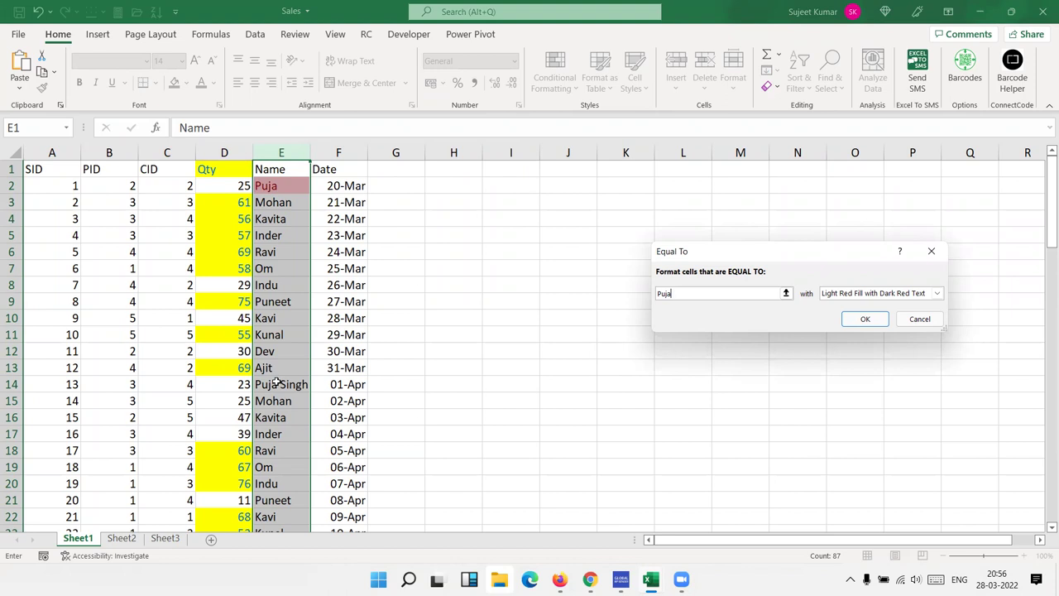
key("Escape")
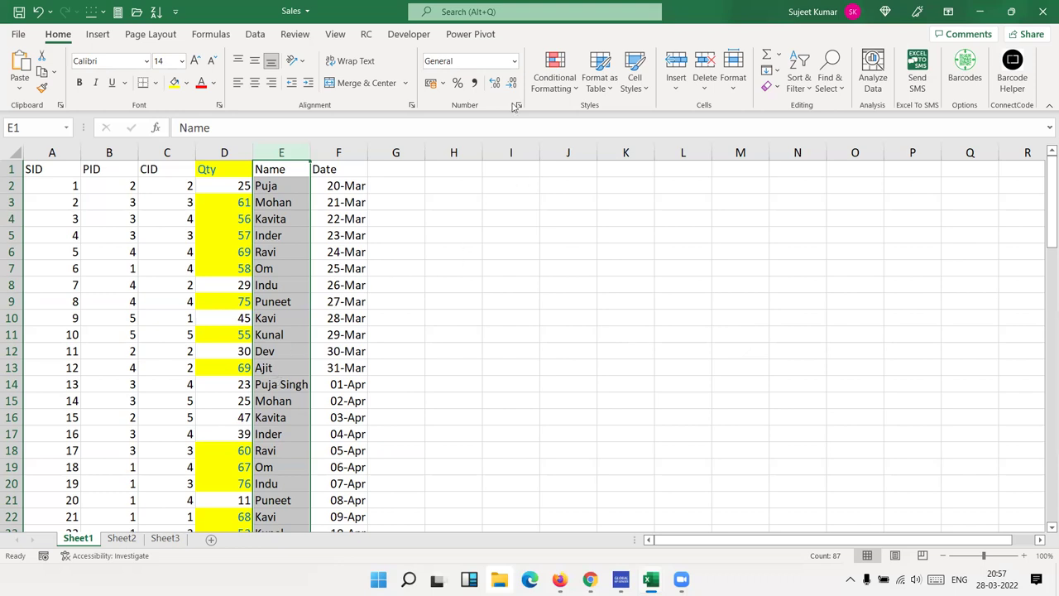
left_click(554, 73)
mouse_move(606, 116)
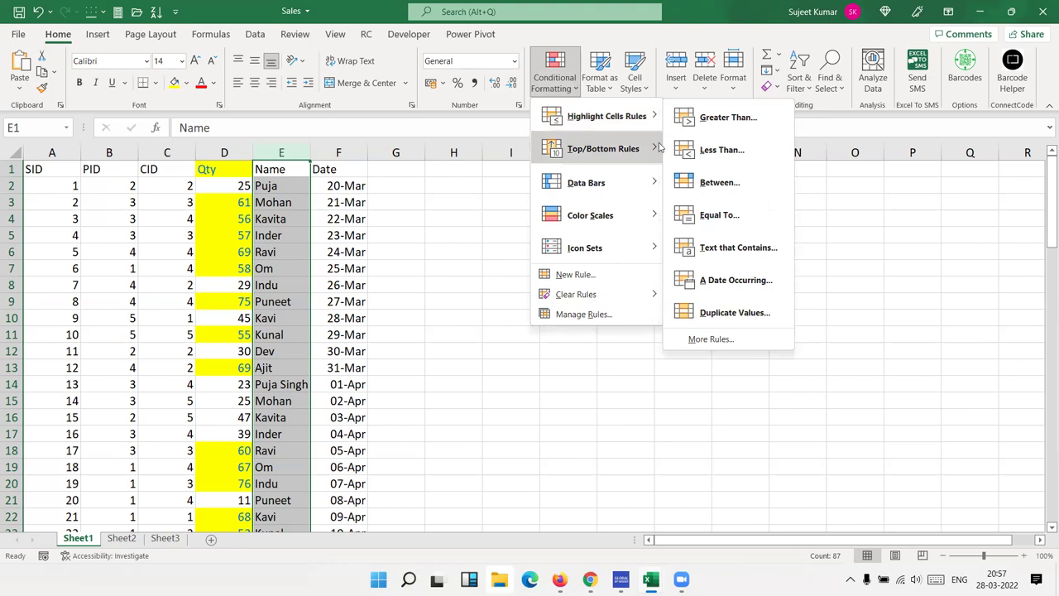
left_click(763, 247)
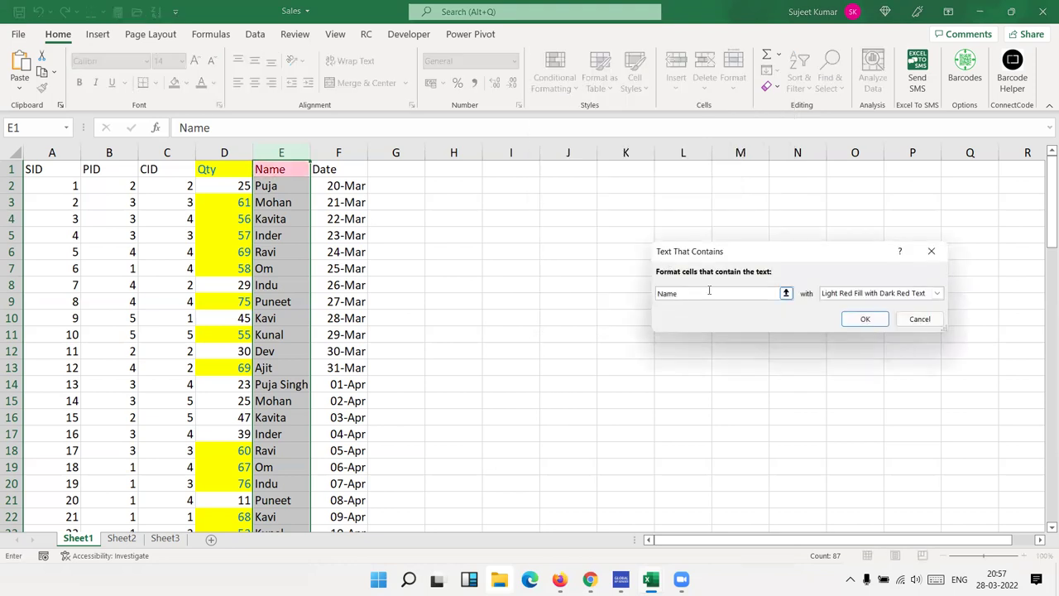
type("Puja")
key("BackSpace")
key("BackSpace")
key("BackSpace")
key("BackSpace")
key("BackSpace")
key("BackSpace")
key("BackSpace")
key("BackSpace")
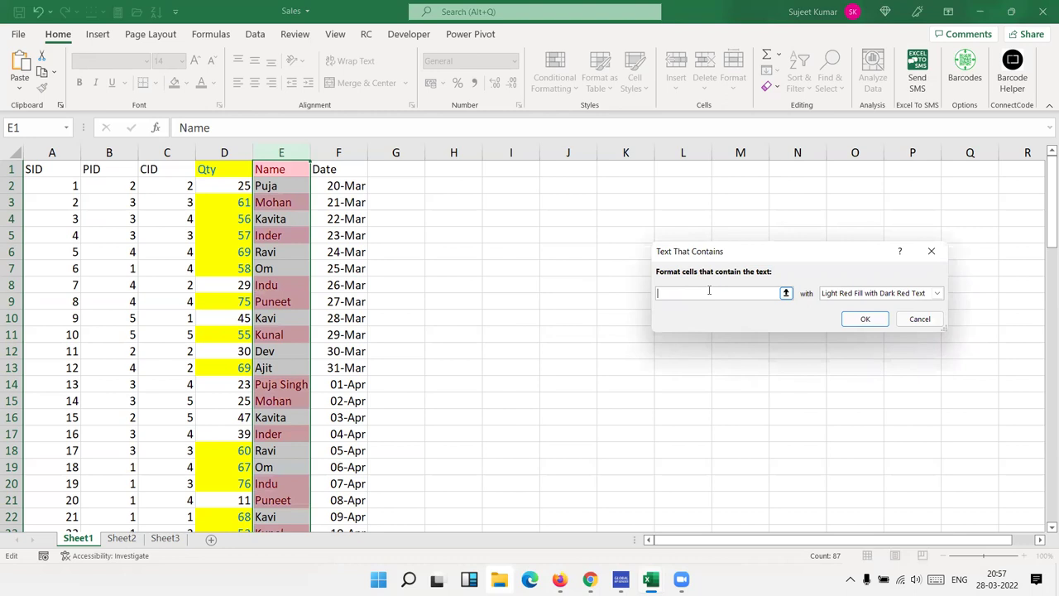
type("Puja")
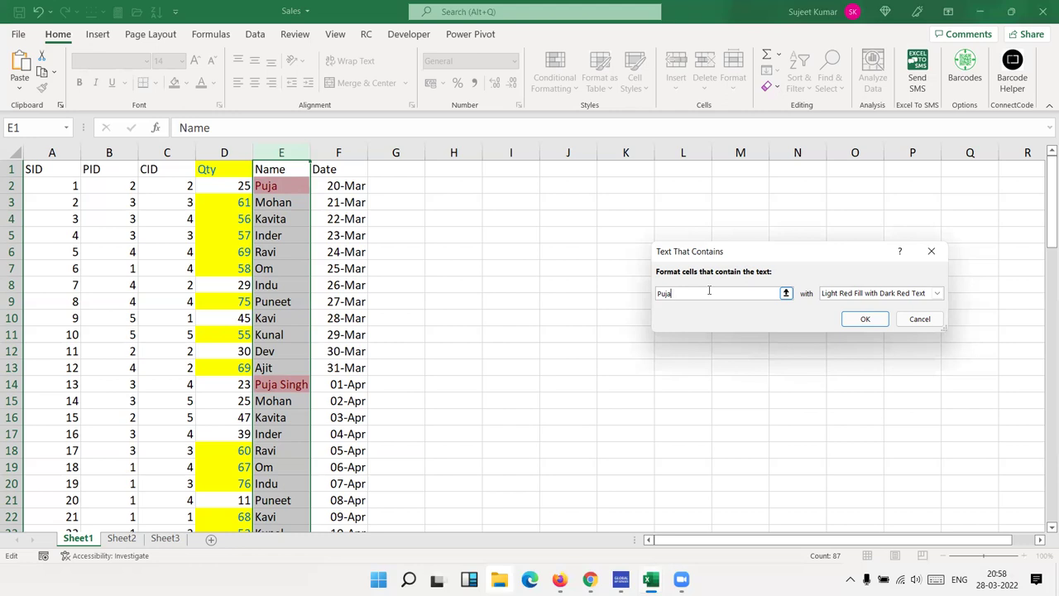
left_click(931, 250)
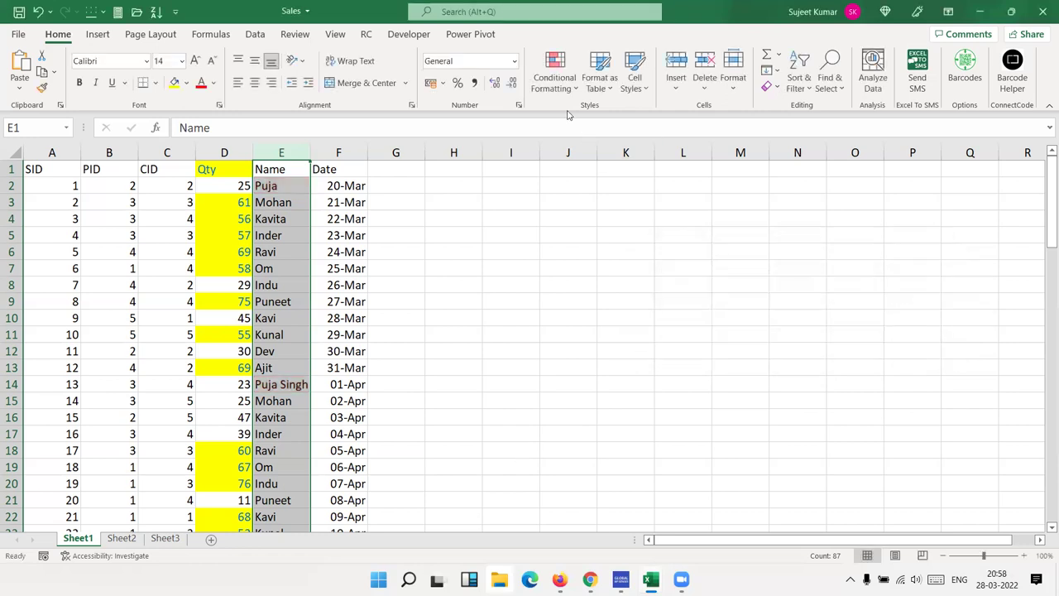
left_click(554, 83)
mouse_move(606, 116)
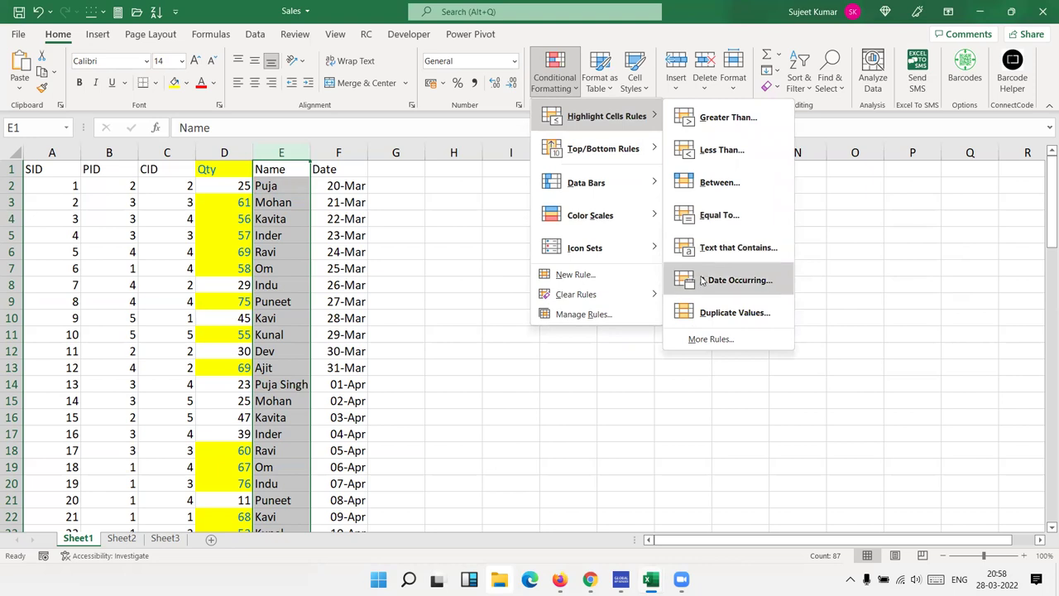
left_click(340, 228)
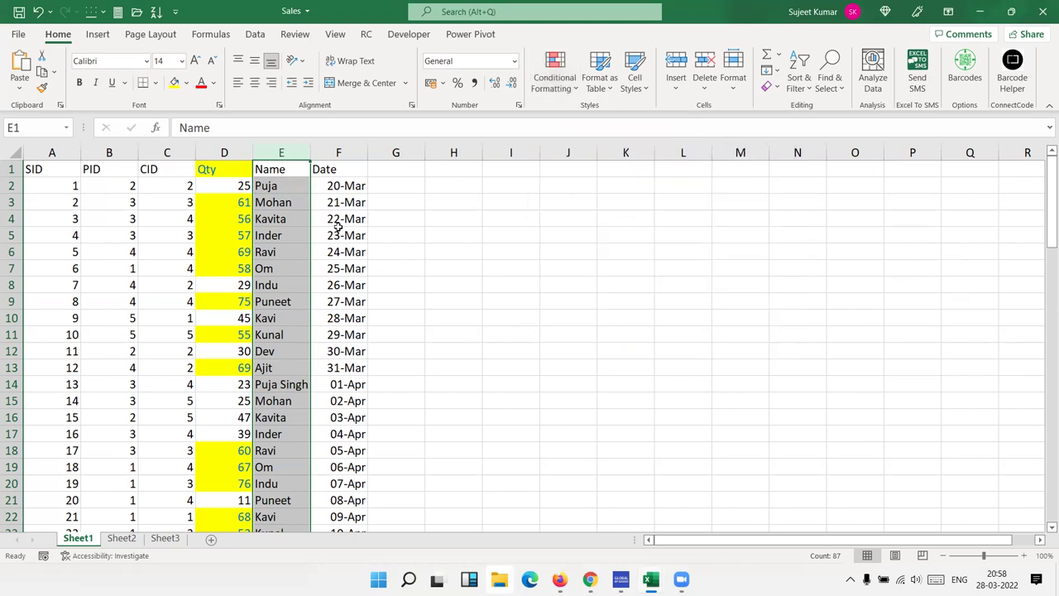
left_click(348, 148)
left_click(554, 70)
mouse_move(607, 116)
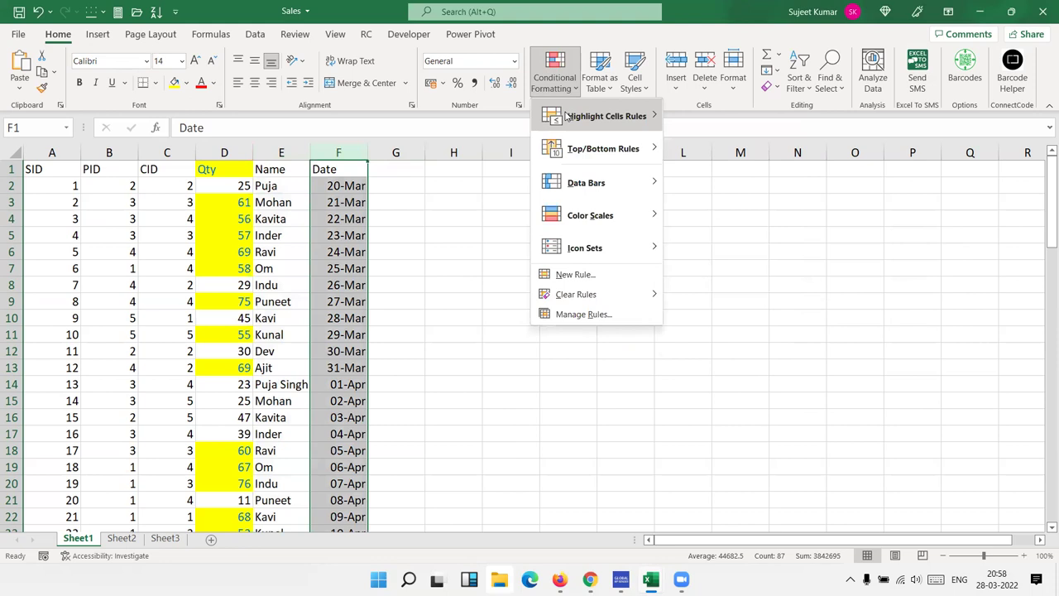
left_click(728, 214)
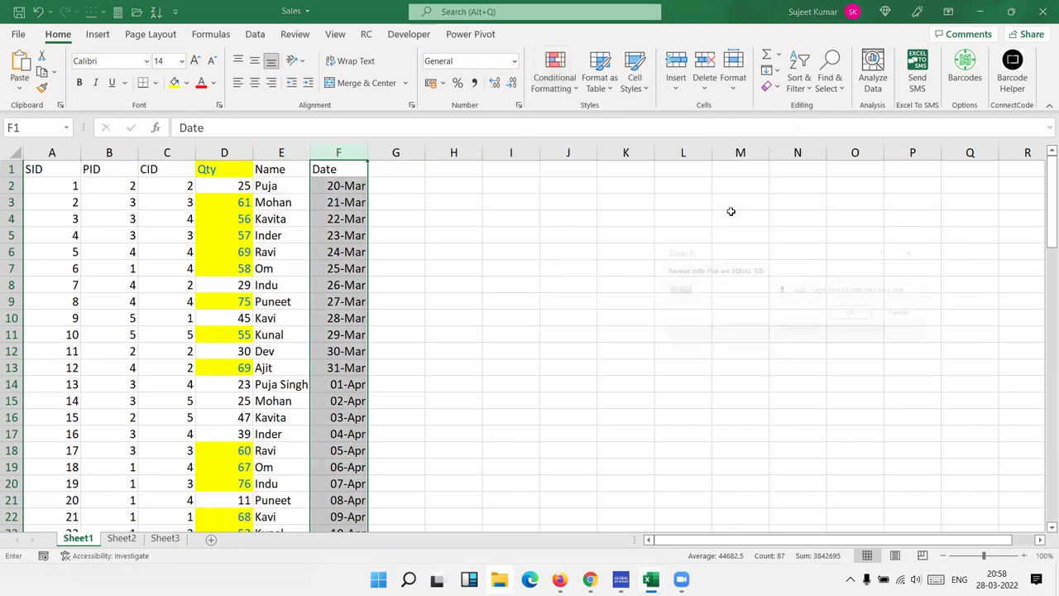
type("3")
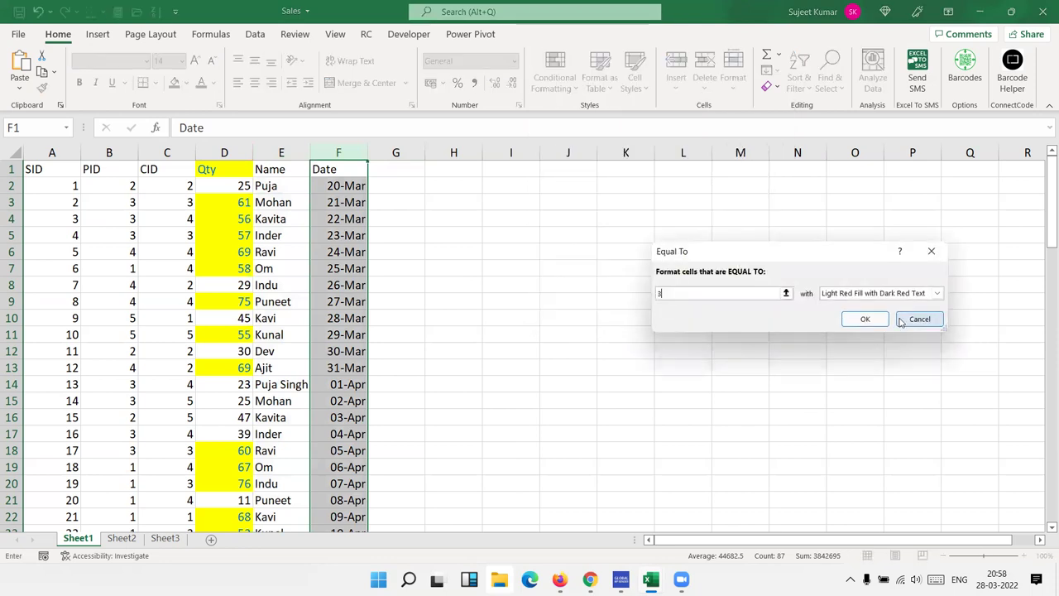
key("BackSpace")
type("28-Mar")
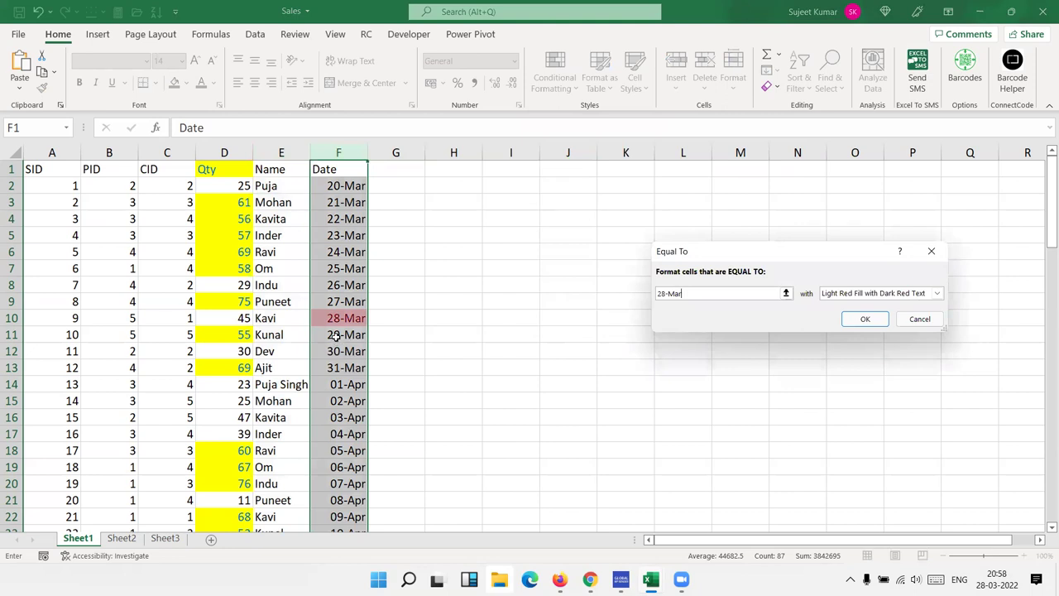
type("-")
key("BackSpace")
key("Escape")
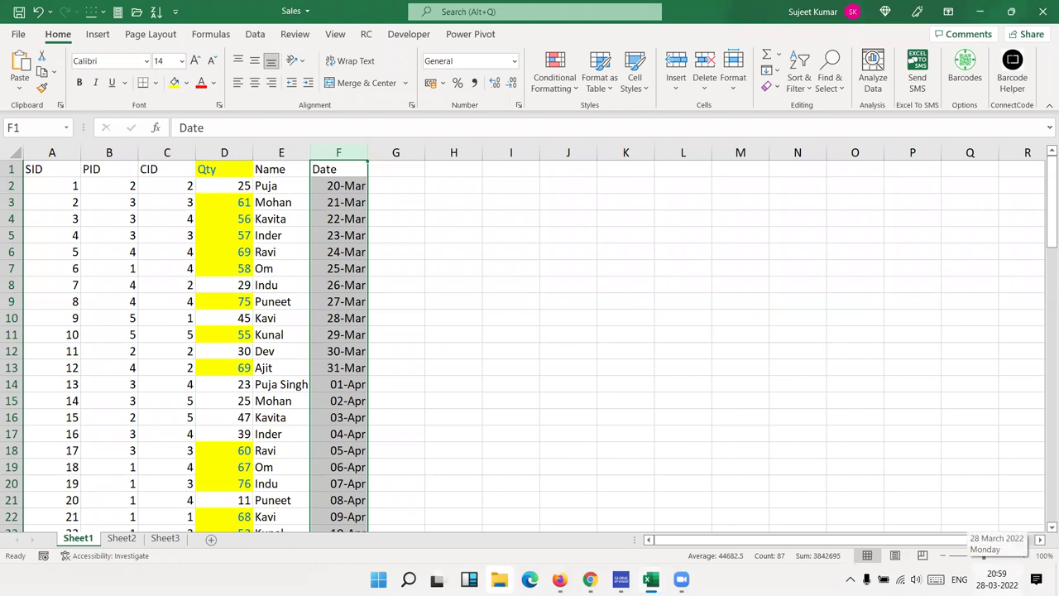
- Start an A Date Occurring rule, compare Today and Tomorrow, and settle on Today (28-Mar)
left_click(555, 72)
mouse_move(607, 116)
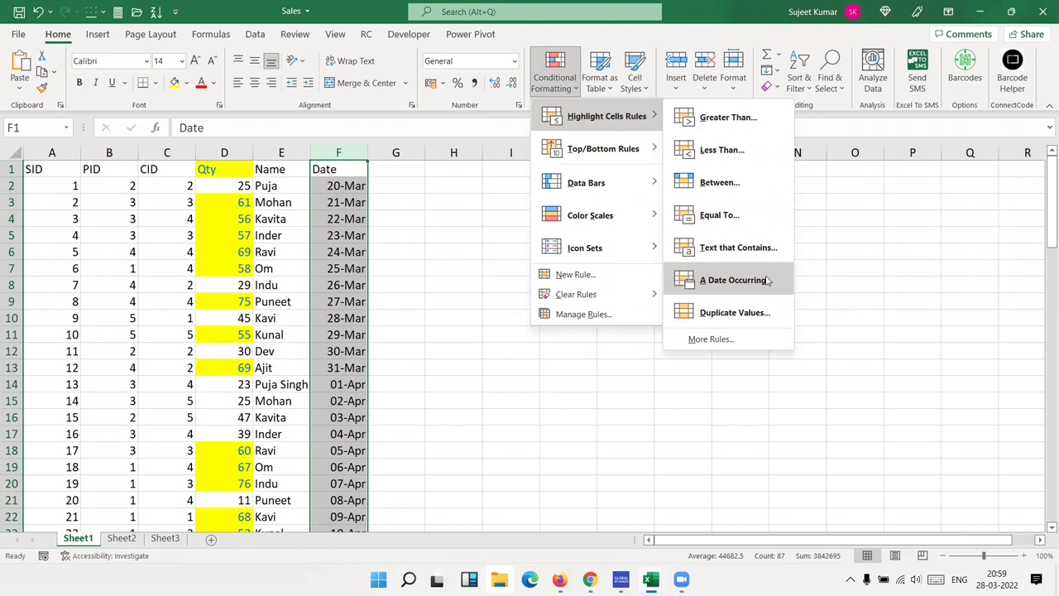
left_click(767, 281)
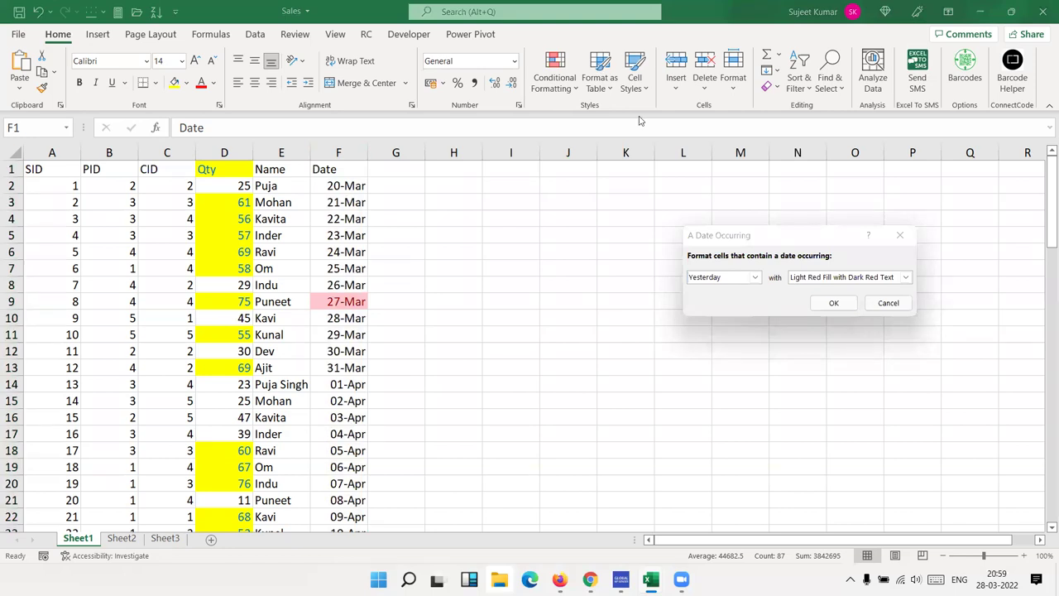
left_click(737, 278)
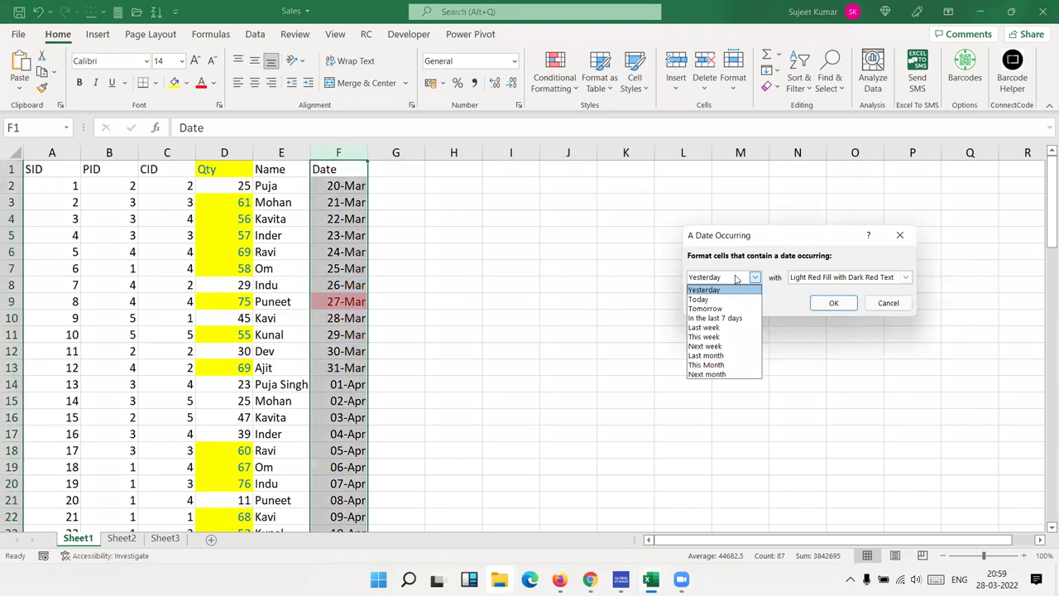
left_click(726, 298)
left_click(719, 283)
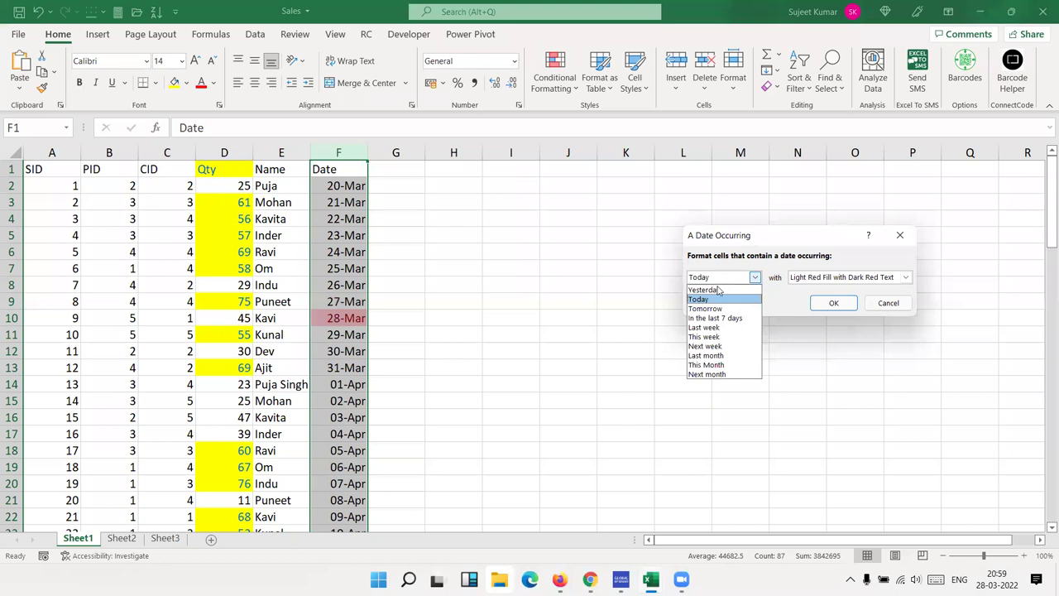
left_click(708, 308)
left_click(713, 285)
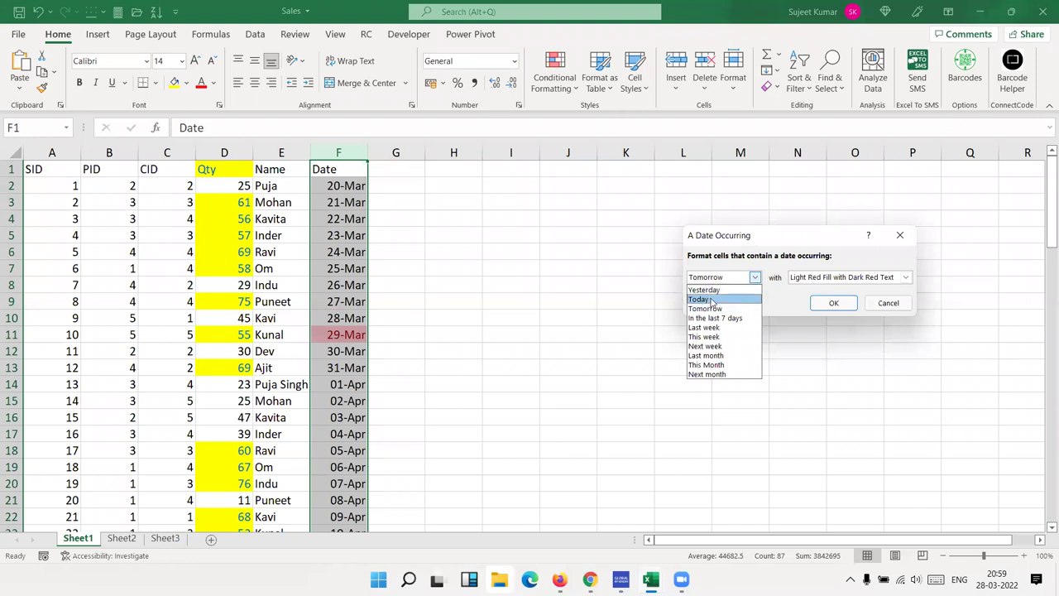
left_click(699, 299)
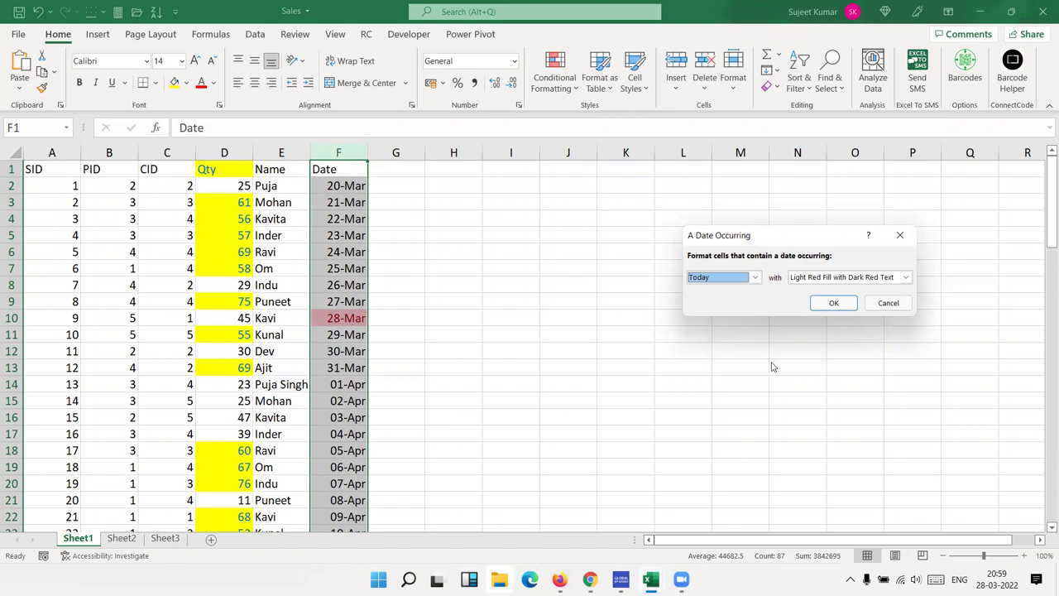
left_click(753, 280)
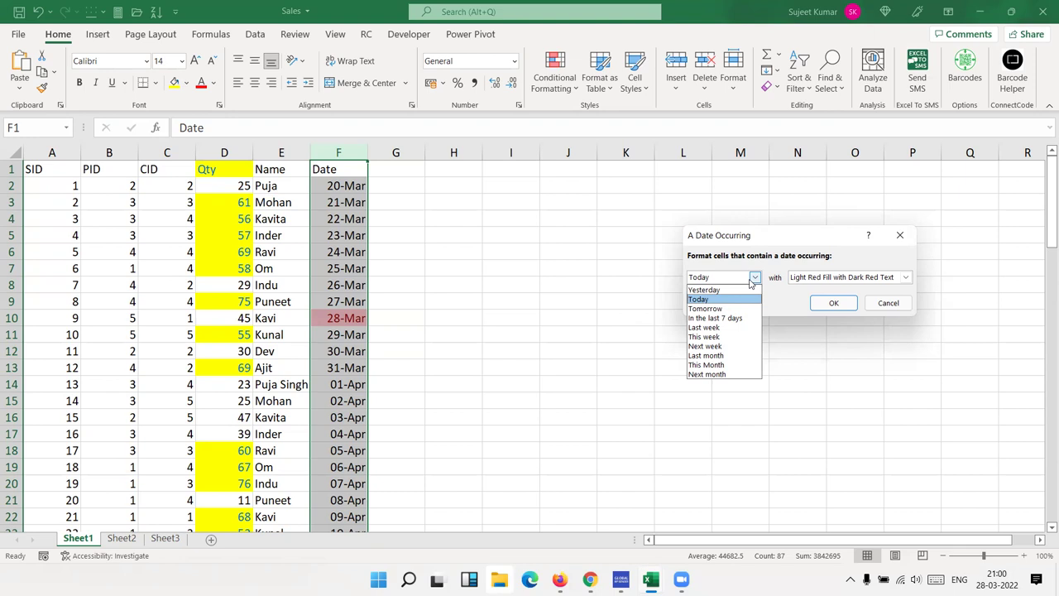
- Leave the Excel help page, return to the Sales workbook and select the 22-Mar date in F4
key("F1")
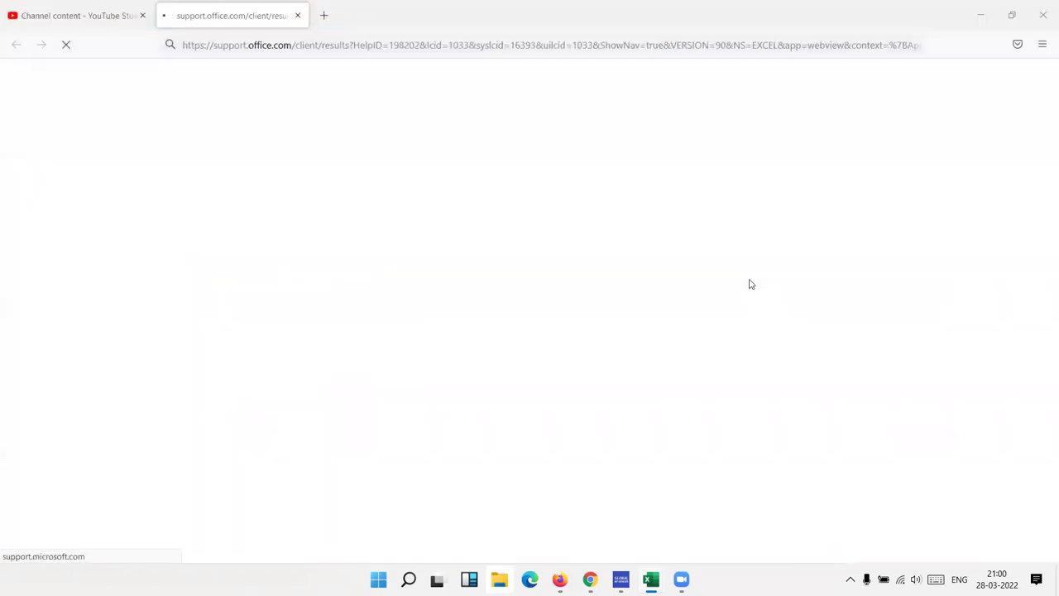
key("alt+Tab")
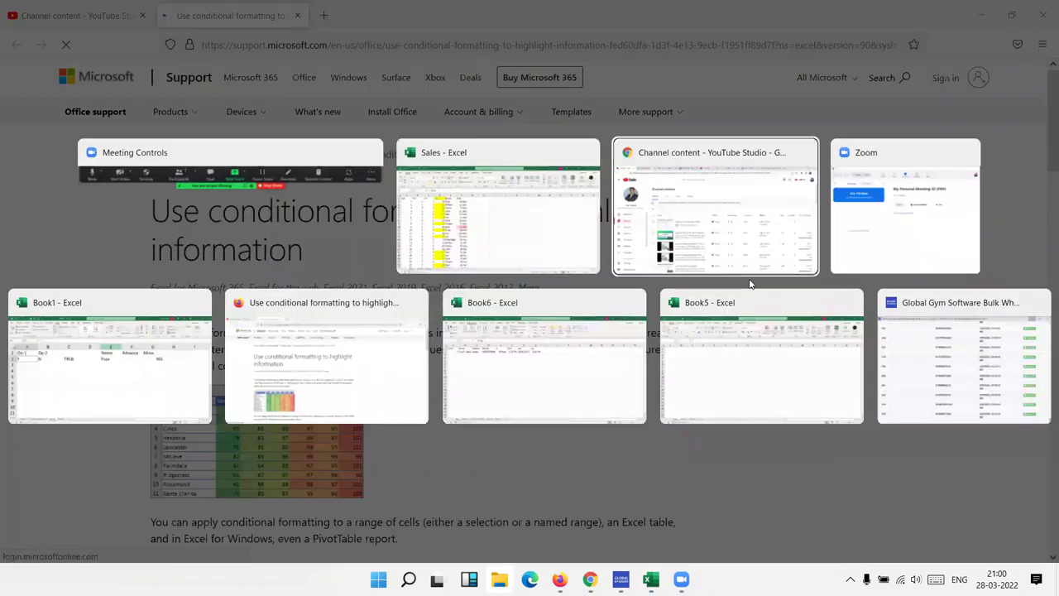
key("alt+shift+Tab")
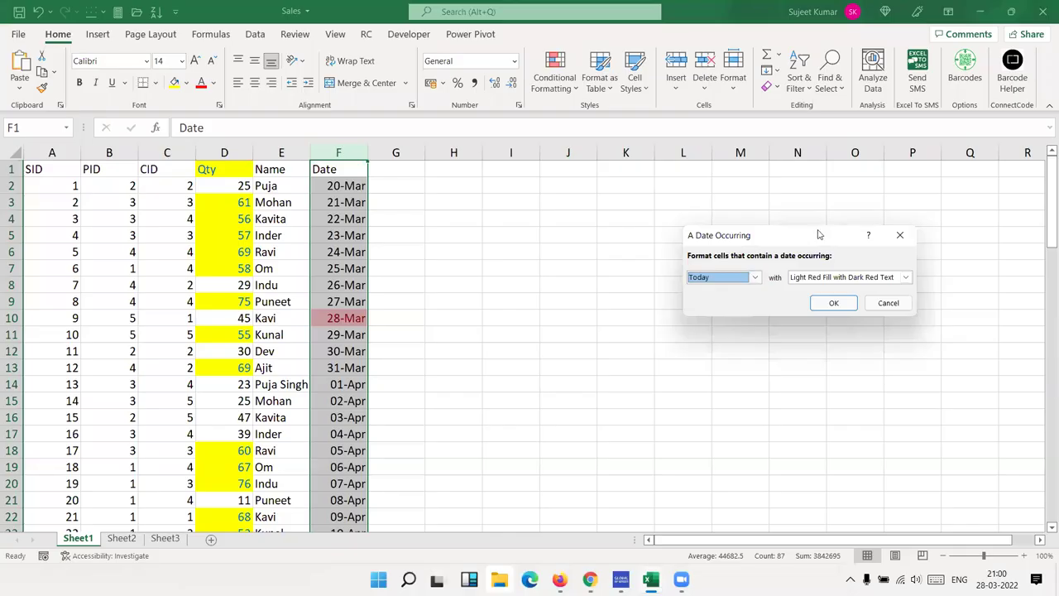
key("Escape")
left_click(332, 217)
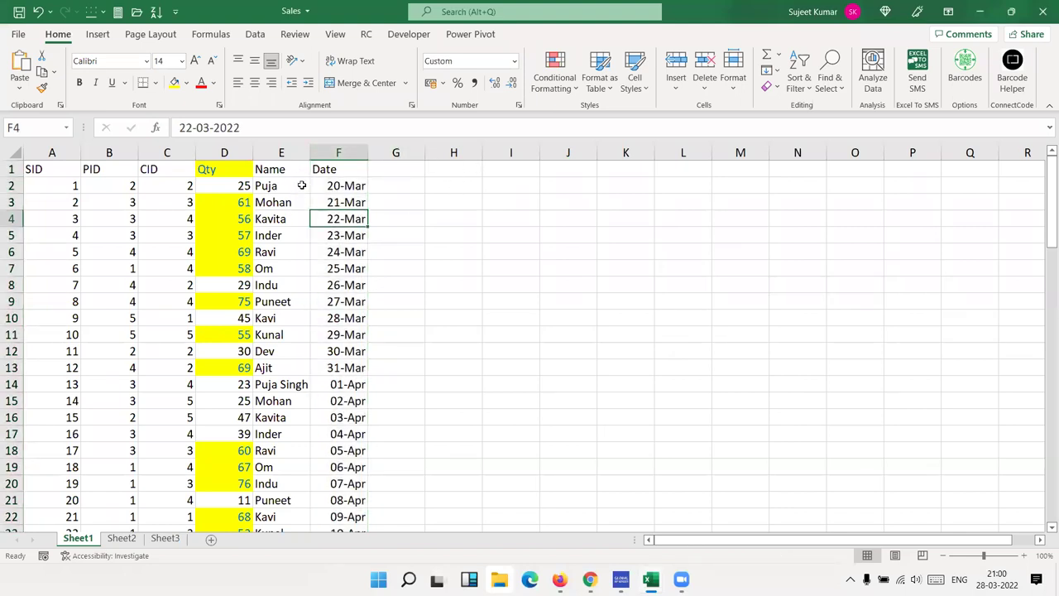
left_click_drag(294, 187, 294, 408)
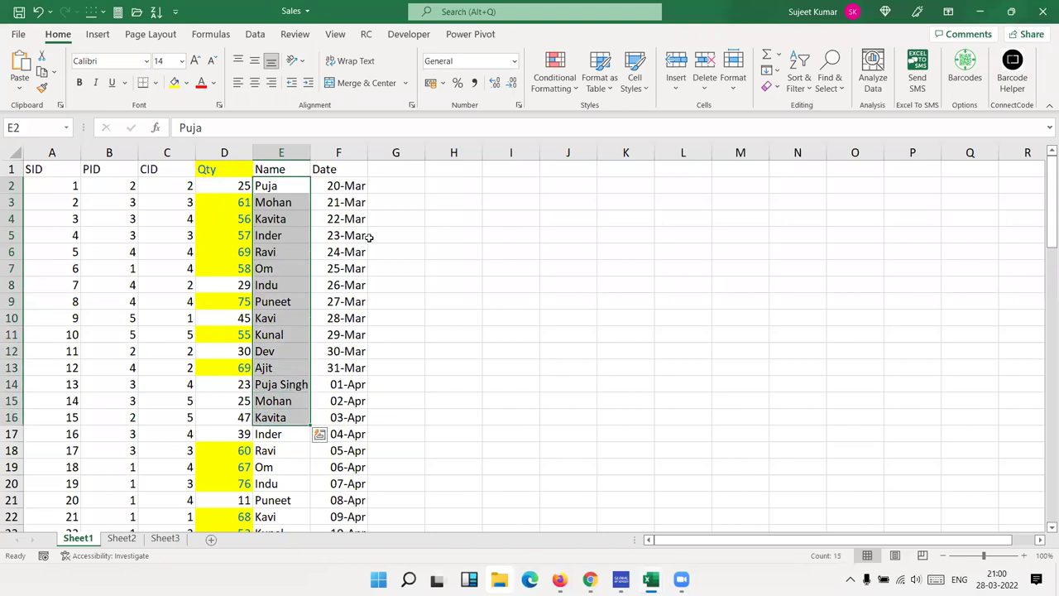
left_click(269, 464, "shift")
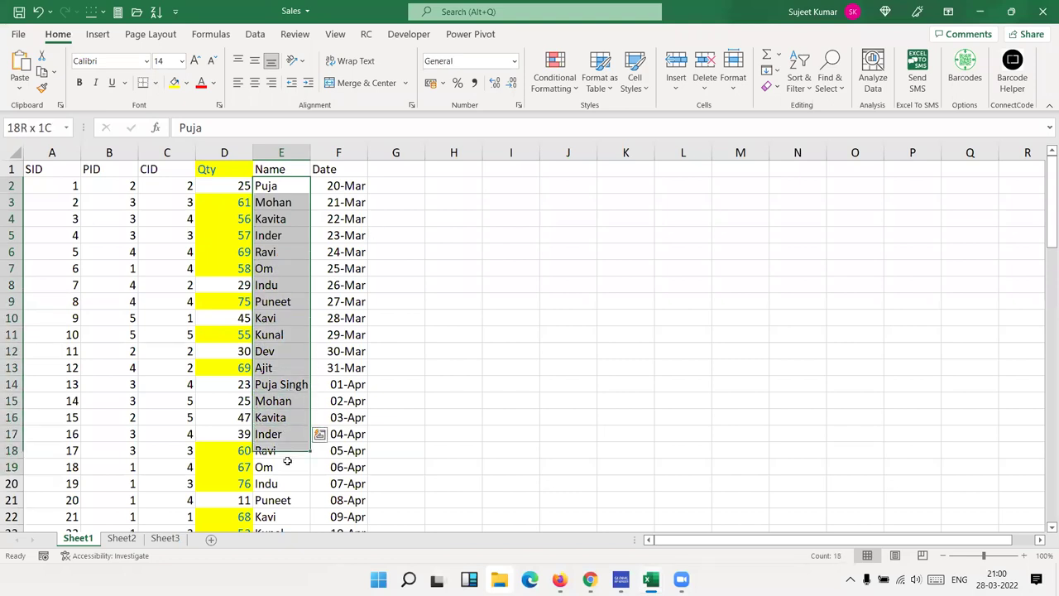
left_click(555, 75)
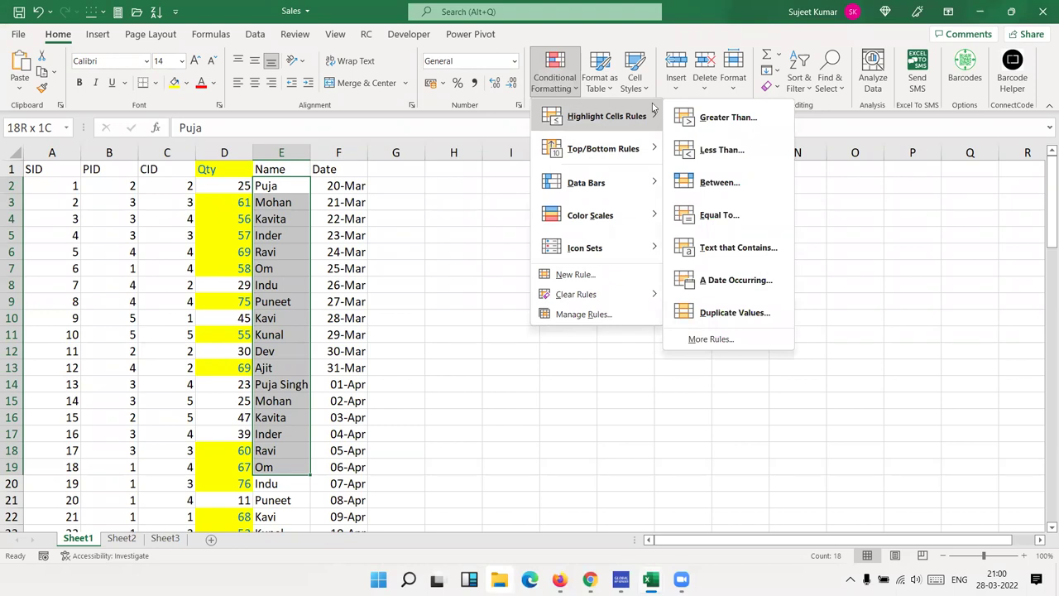
left_click(735, 313)
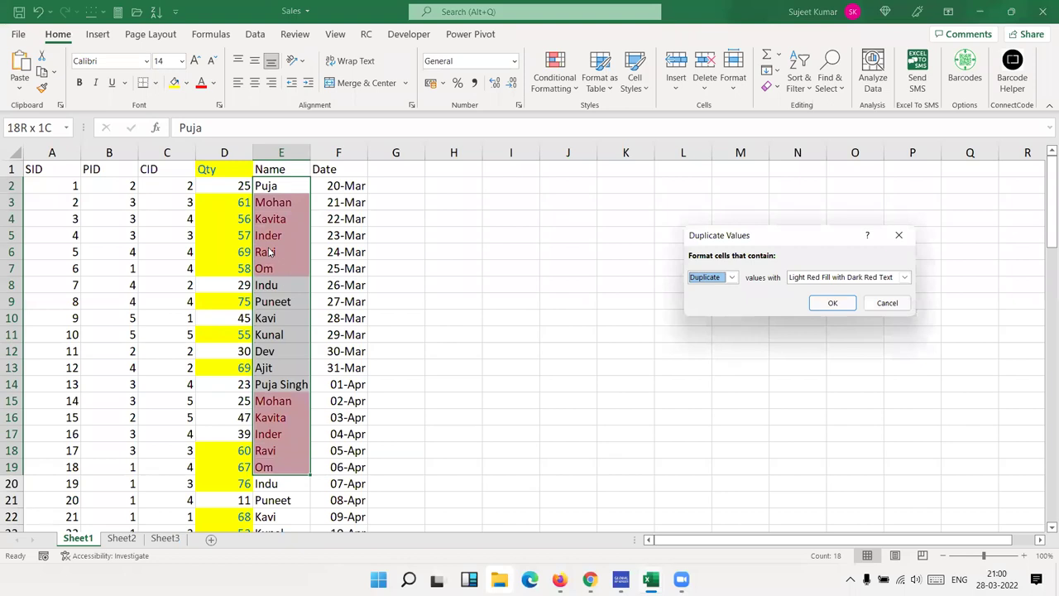
key("Escape")
- Enter the column header A/c in cell K1
left_click(625, 152)
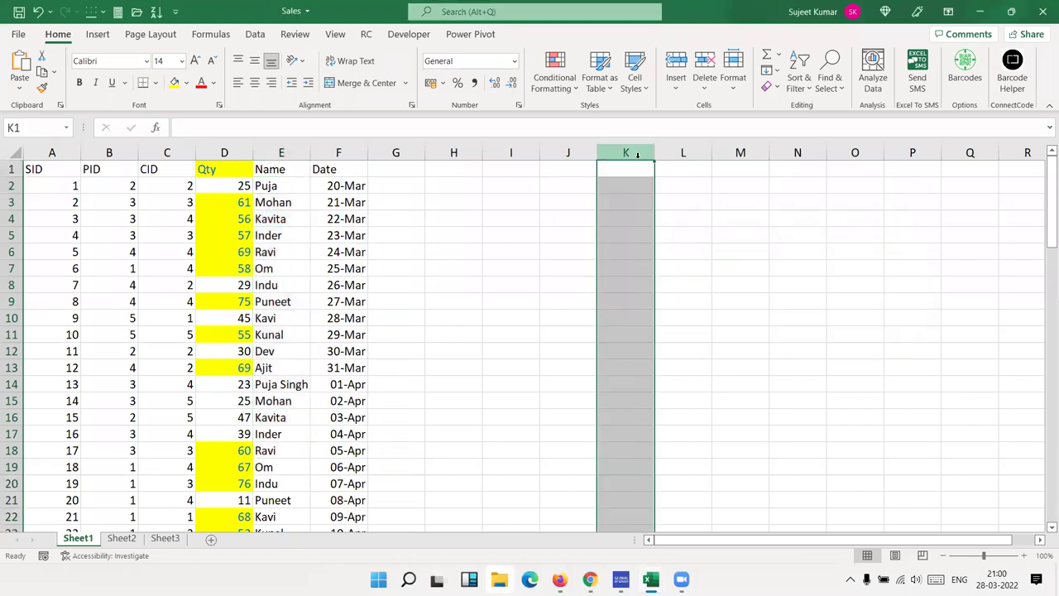
left_click_drag(633, 202, 633, 169)
left_click(633, 170)
type("A/c")
key("Return")
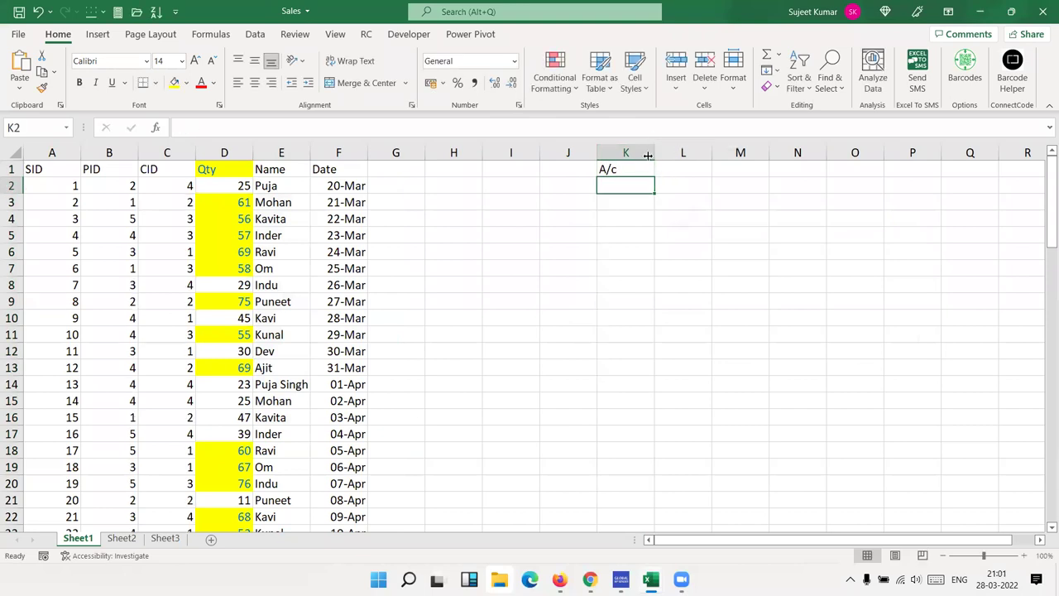
- Apply a Duplicate Values highlight rule with light red fill to column K
left_click(645, 152)
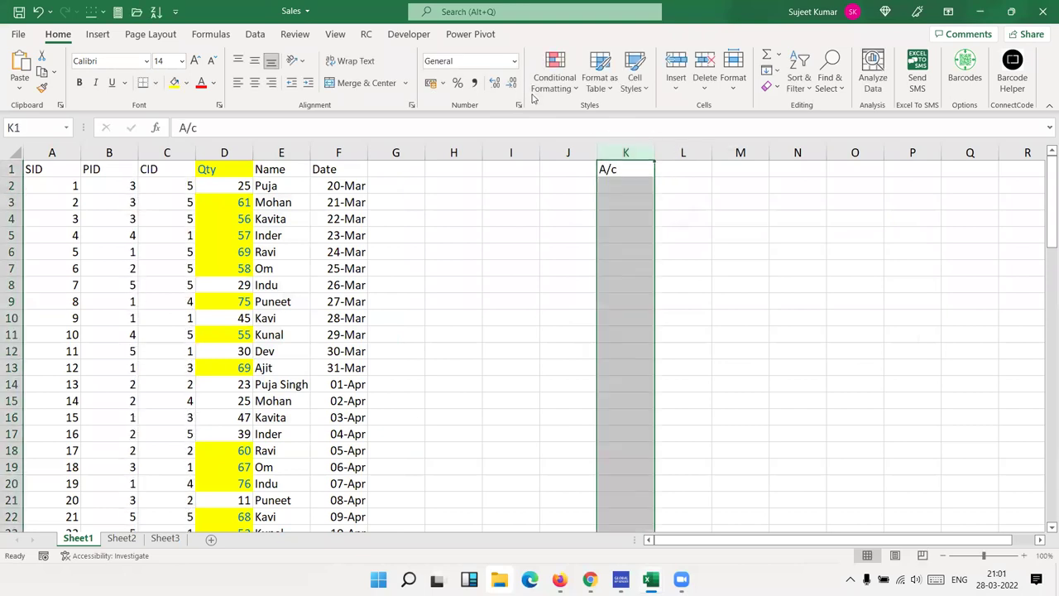
left_click(554, 70)
mouse_move(602, 116)
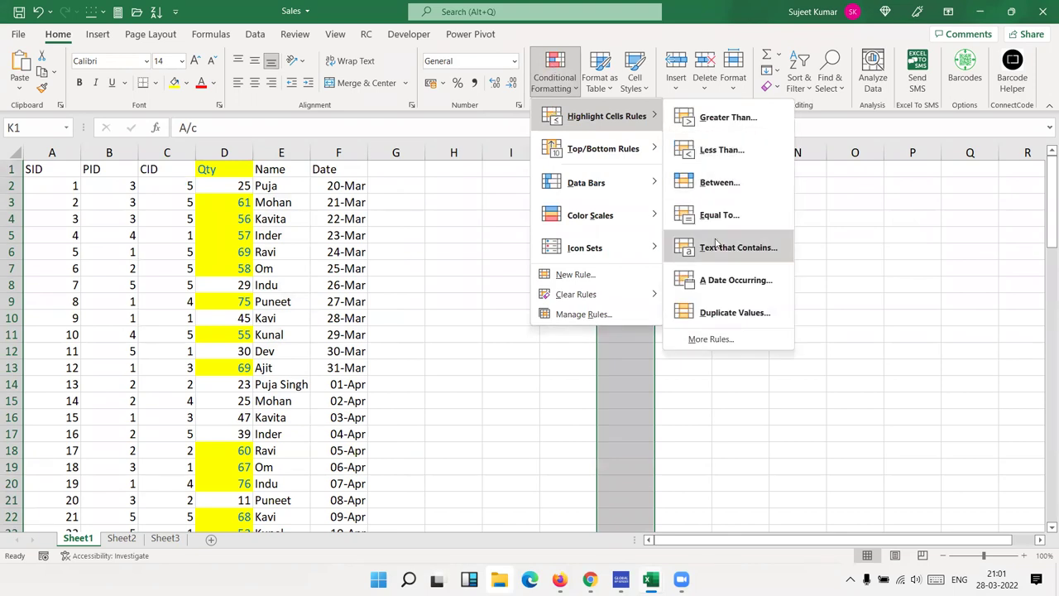
left_click(706, 323)
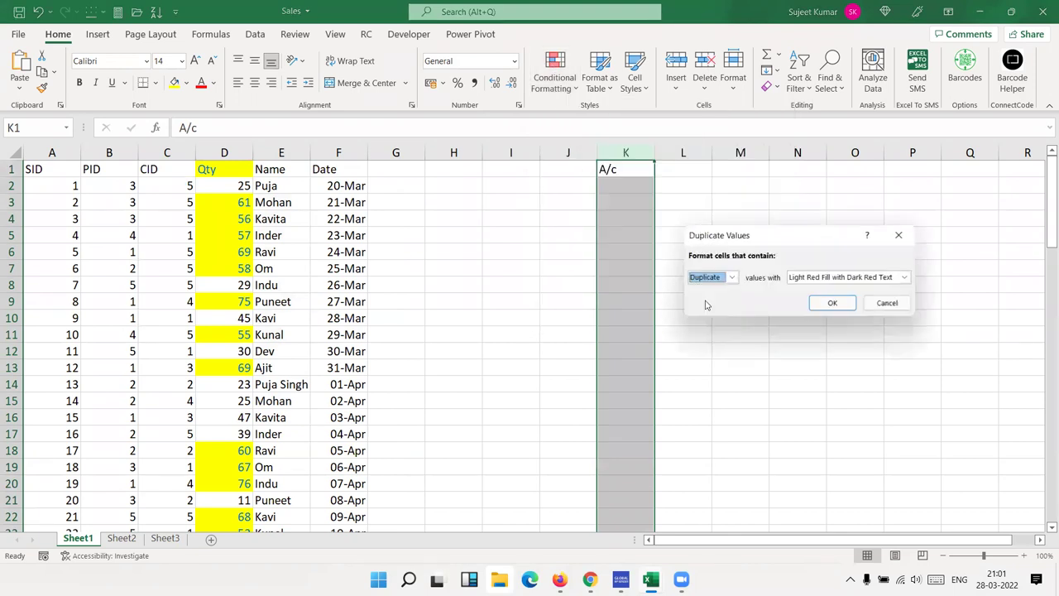
left_click(832, 303)
- Enter the A/c values 1, 2, 1, 1 in K2, K6, K9 and K14
left_click(611, 189)
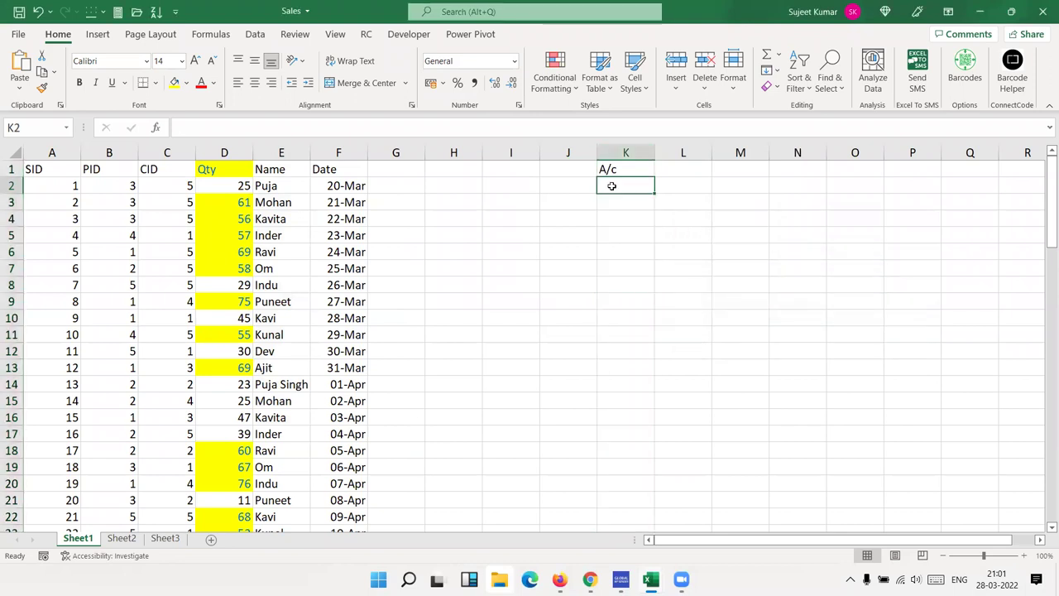
type("1")
key("Return")
key("Down")
key("Down")
key("Down")
type("2")
key("Return")
key("Down")
key("Down")
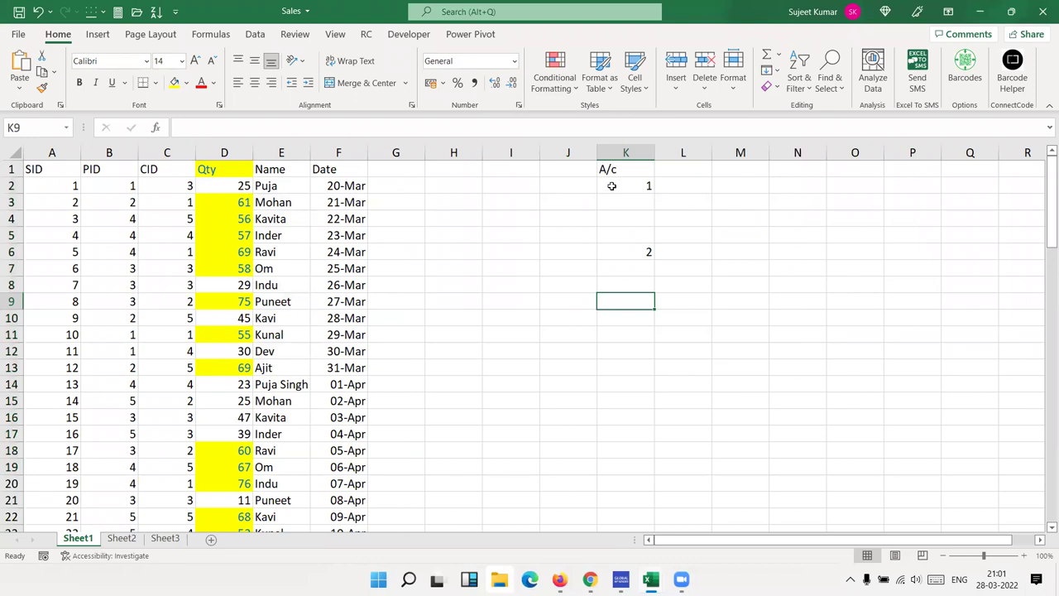
type("1")
key("Return")
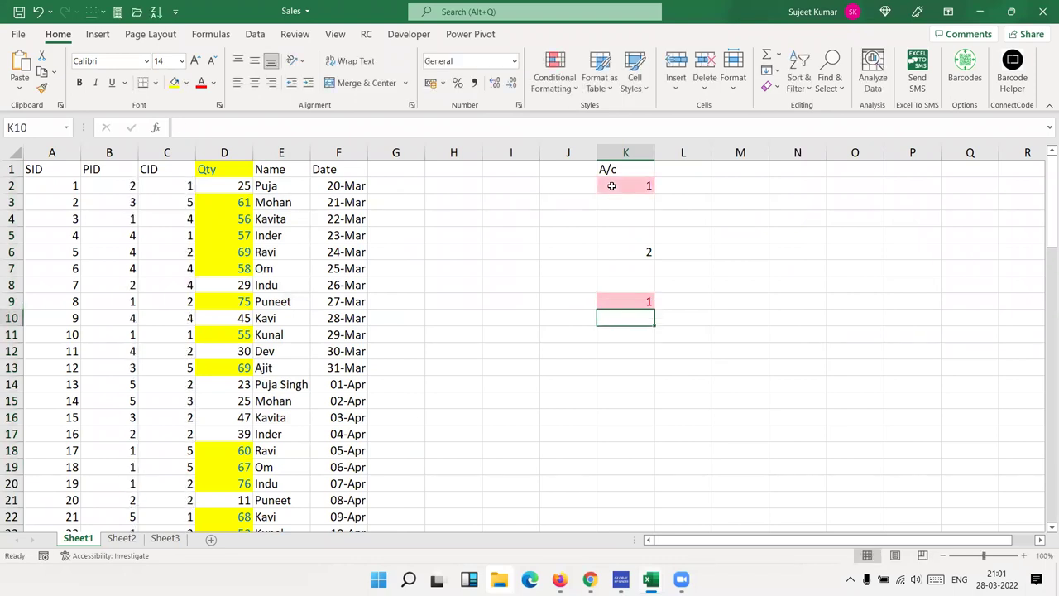
key("Down")
key("Down")
key("Down")
key("Down")
type("1")
key("Return")
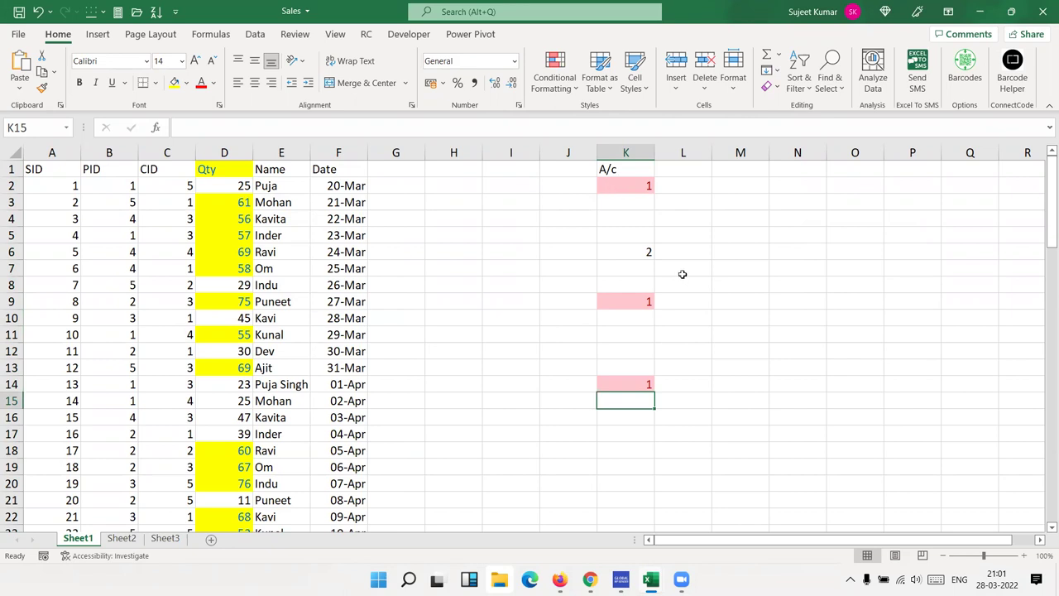
- Recheck the Duplicate Values rule on K2, keeping Duplicate with the light red fill
mouse_move(629, 172)
left_mouse_down()
mouse_move(635, 401)
mouse_move(638, 384)
left_mouse_up()
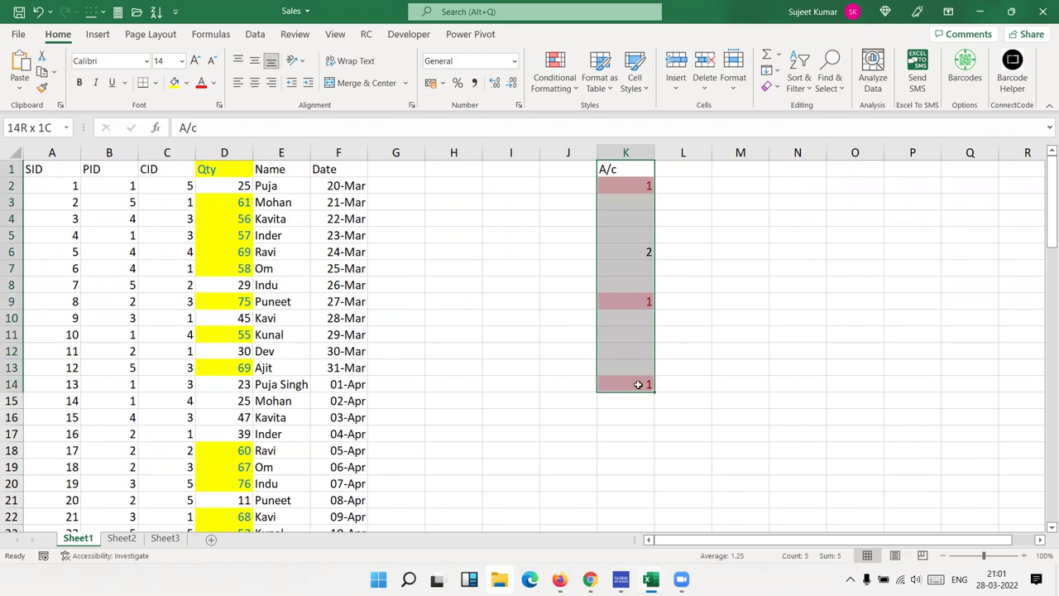
left_click(612, 189)
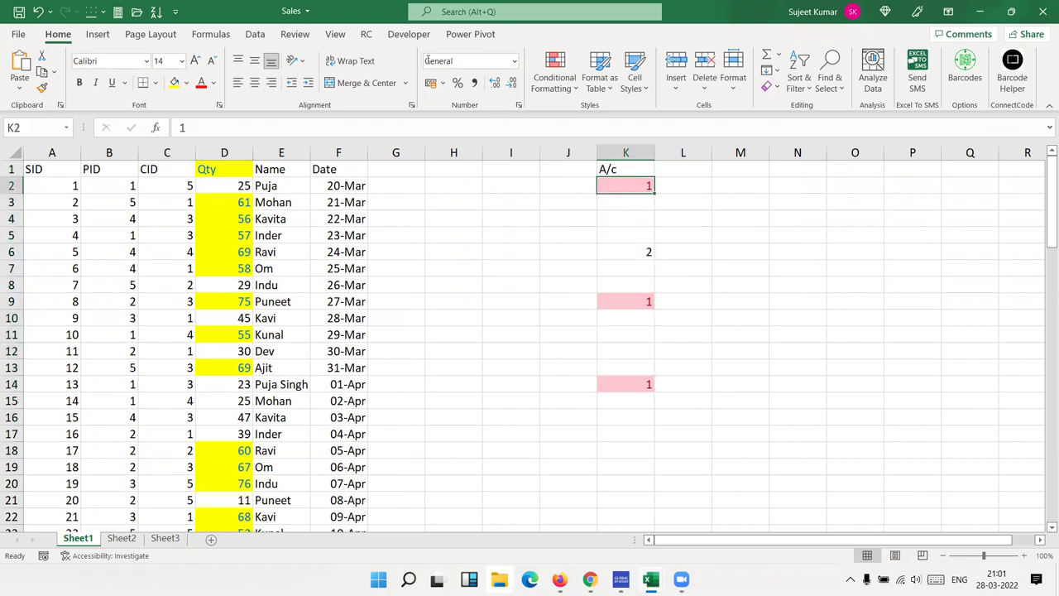
left_click(555, 70)
mouse_move(599, 116)
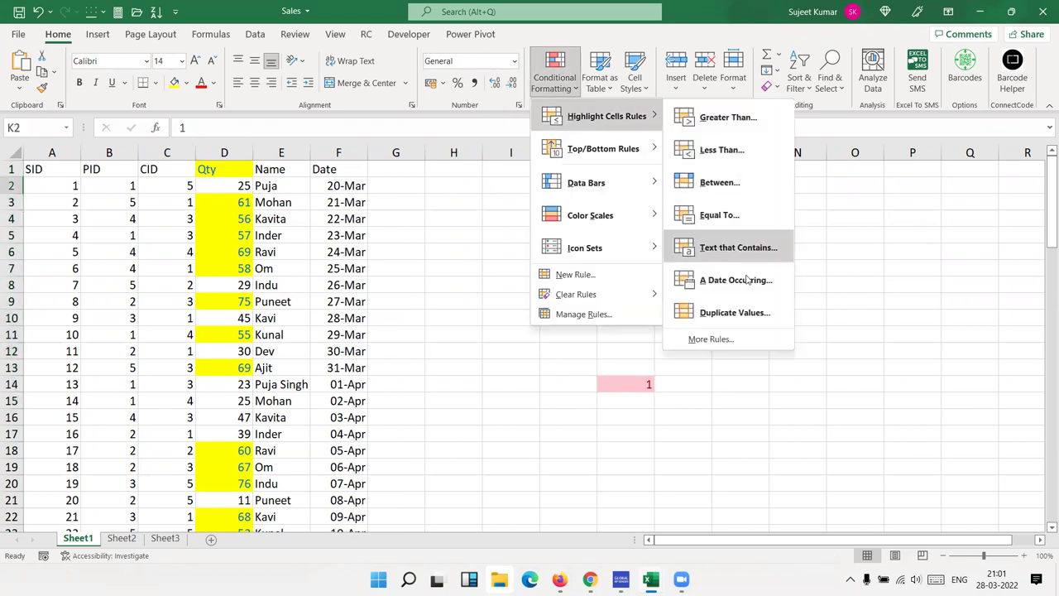
left_click(748, 316)
left_click(709, 285)
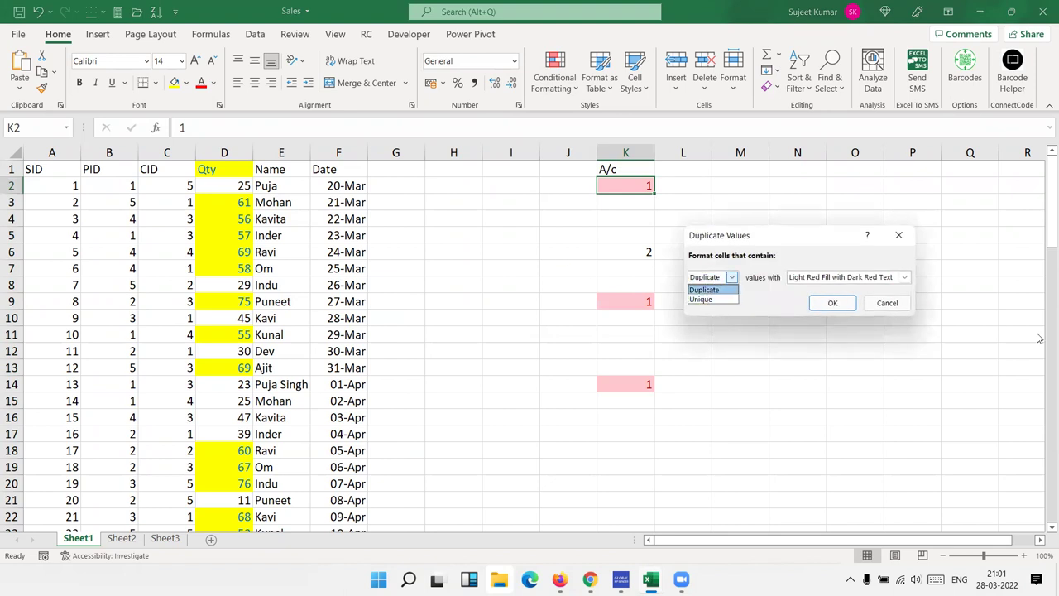
left_click(900, 310)
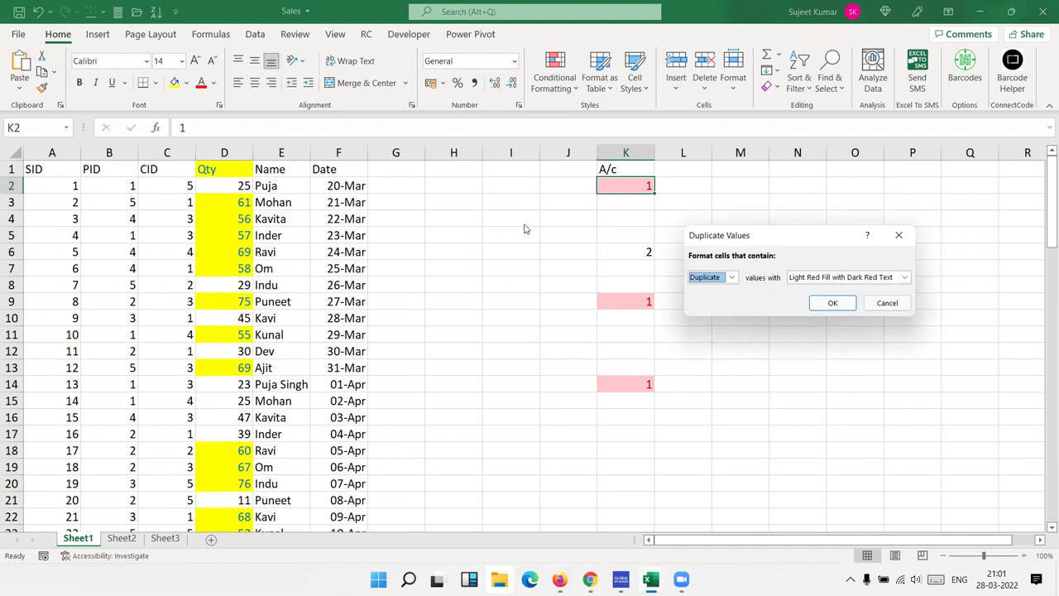
key("Return")
left_click(496, 244)
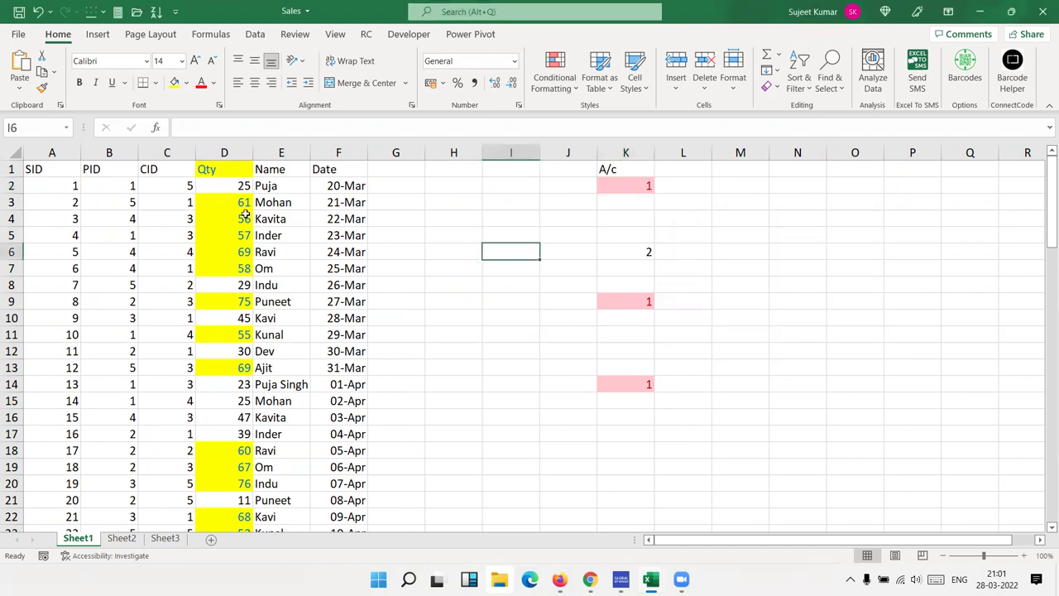
left_click_drag(236, 207, 669, 391)
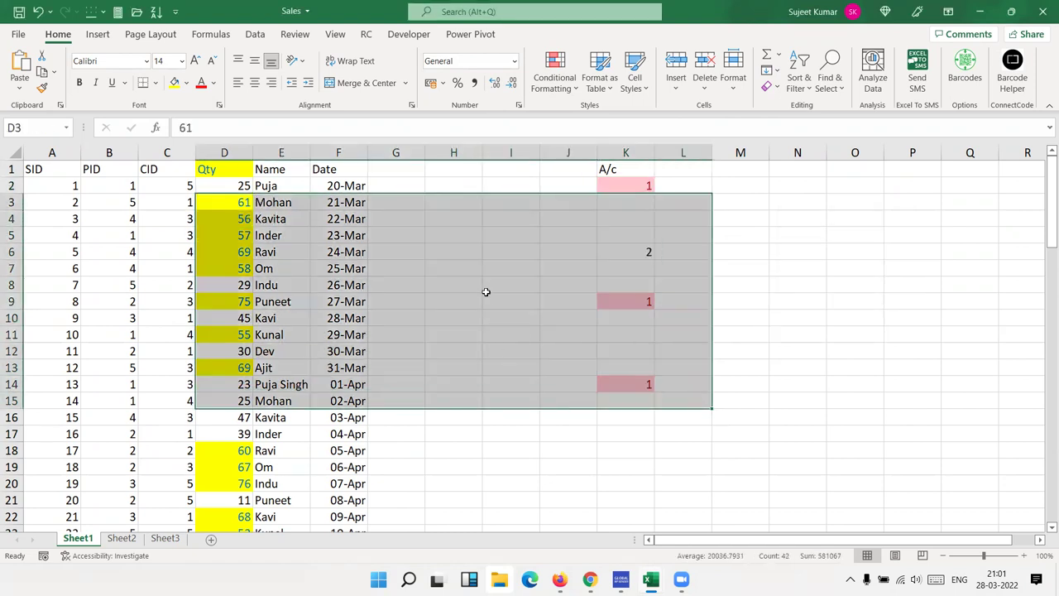
left_click(486, 290)
- Clear all conditional formatting rules from the entire sheet, removing the yellow and red highlights
left_click(553, 79)
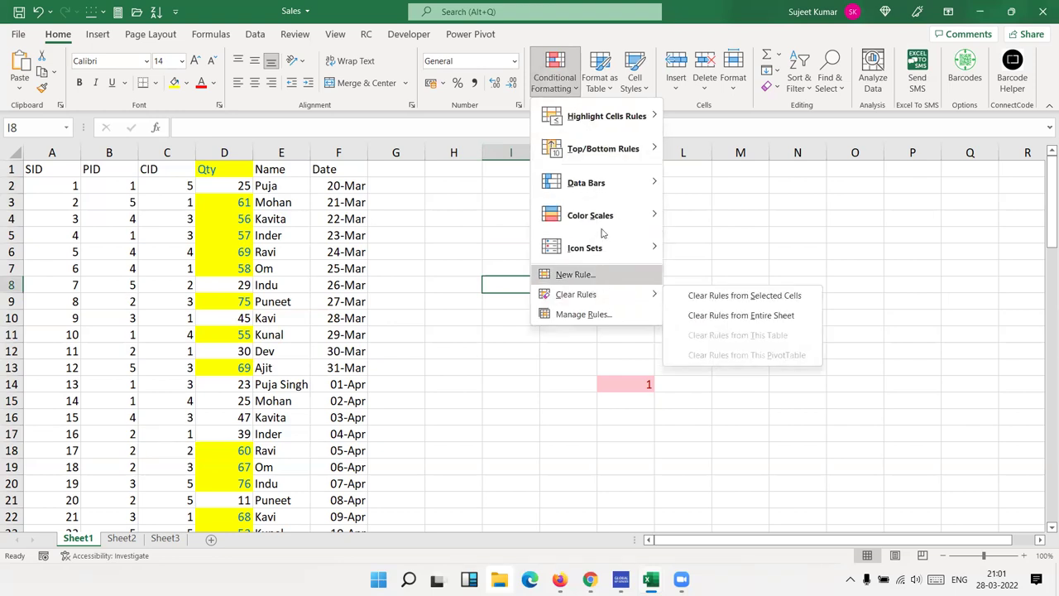
mouse_move(576, 295)
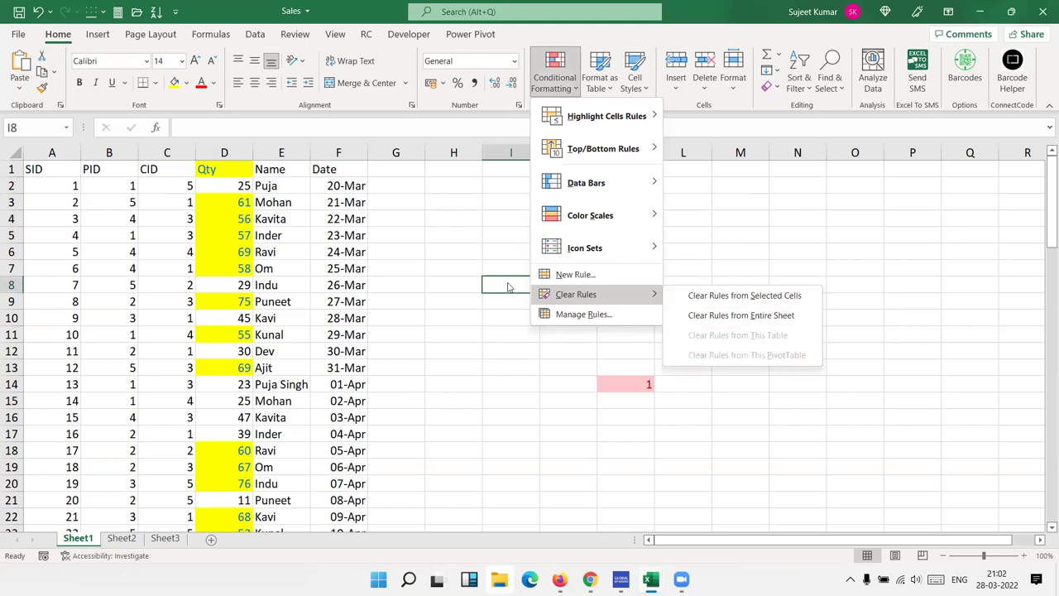
left_click(800, 320)
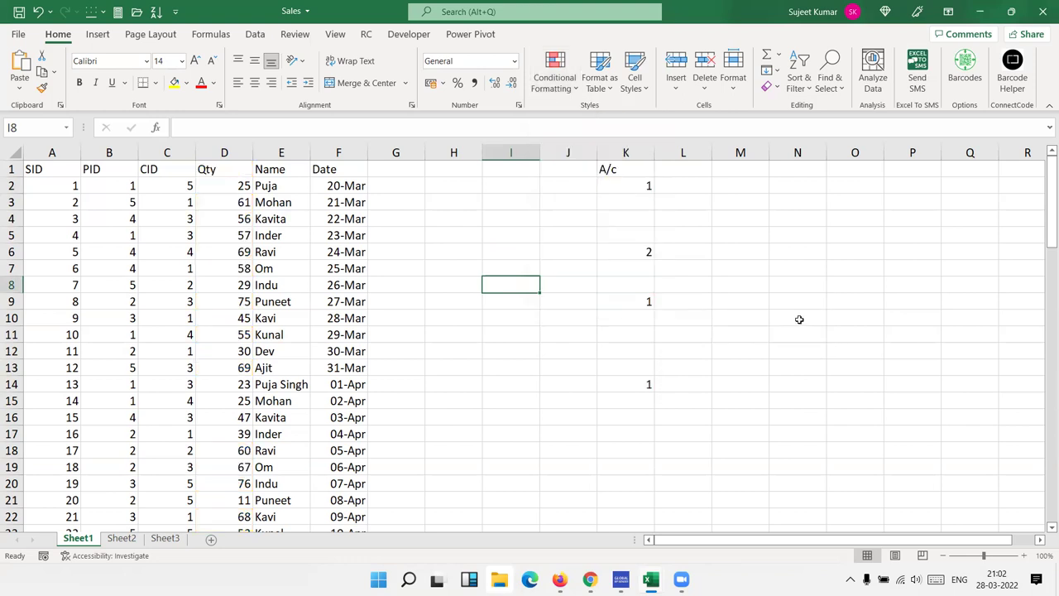
left_click(555, 76)
mouse_move(606, 116)
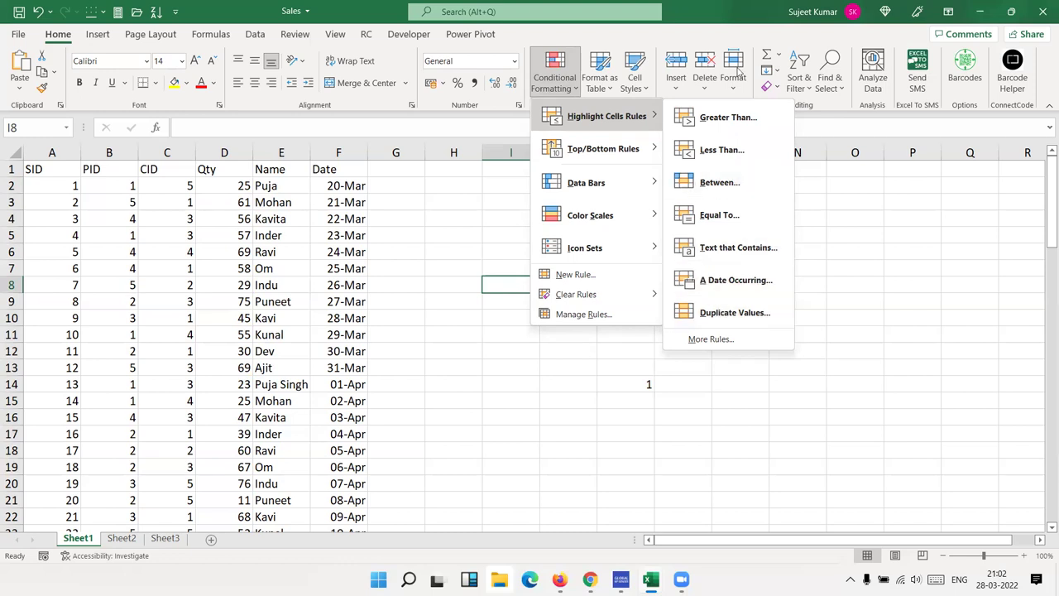
left_click(739, 72)
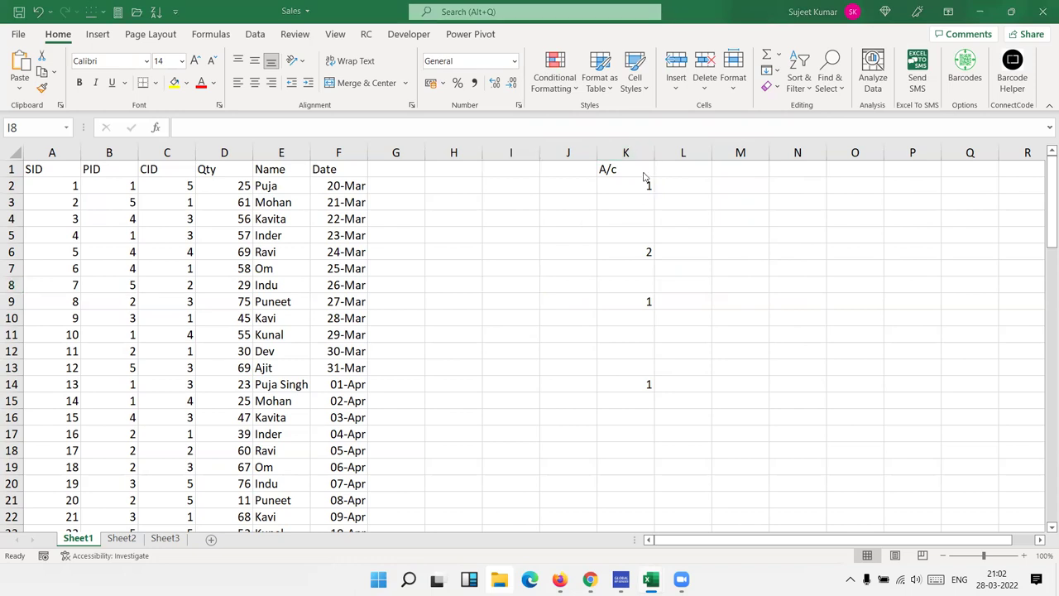
- Select the Qty values, then the whole column D via its header
mouse_move(239, 183)
left_mouse_down()
mouse_move(219, 357)
mouse_move(240, 484)
left_mouse_up()
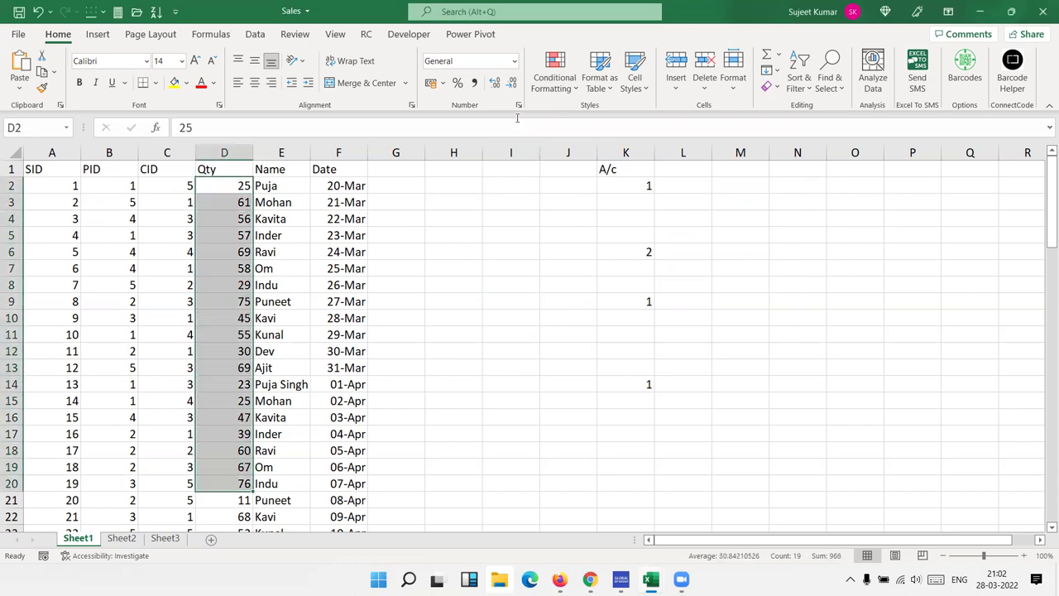
left_click(238, 201)
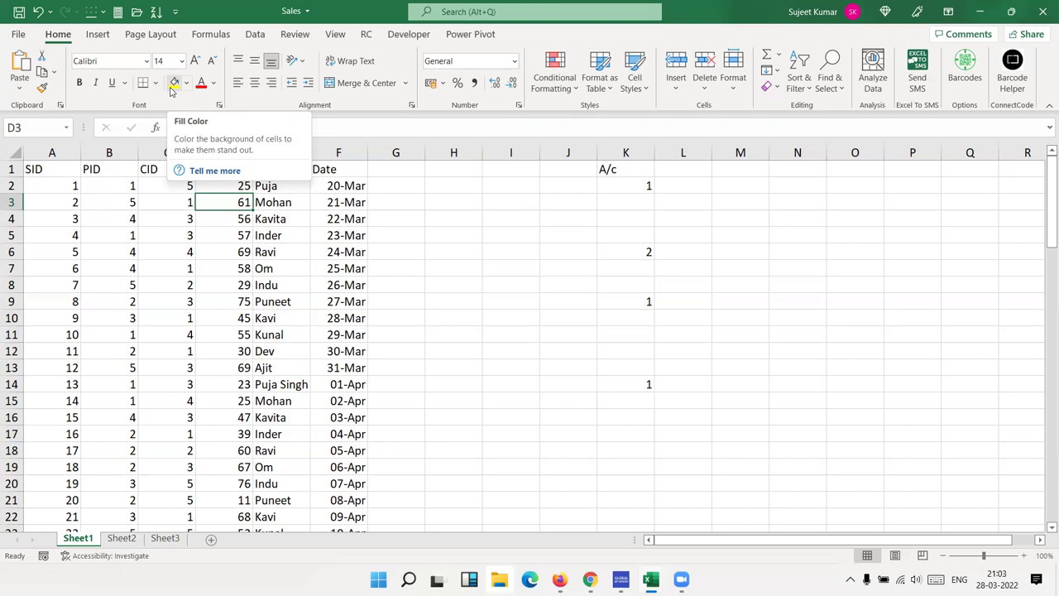
left_click(277, 252)
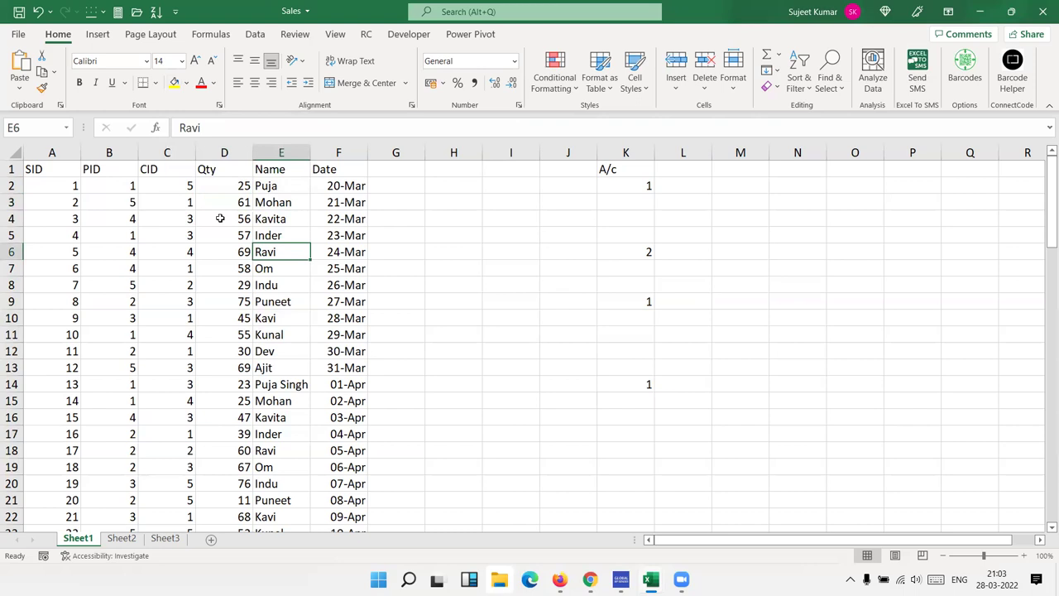
left_click(218, 154)
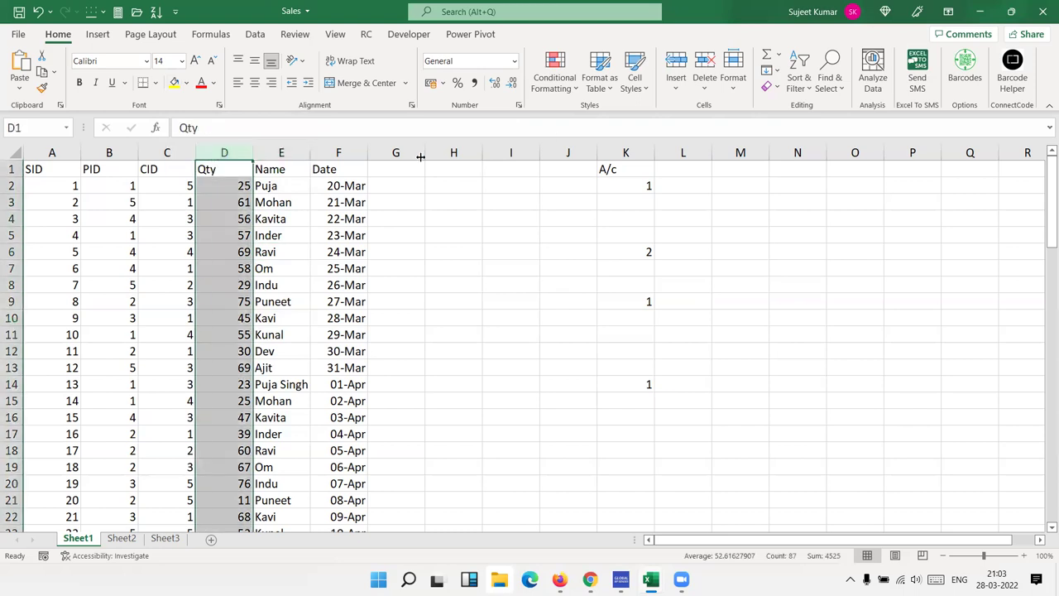
- Add a Greater Than 70 rule to the Qty column with a custom green fill
left_click(555, 71)
mouse_move(598, 116)
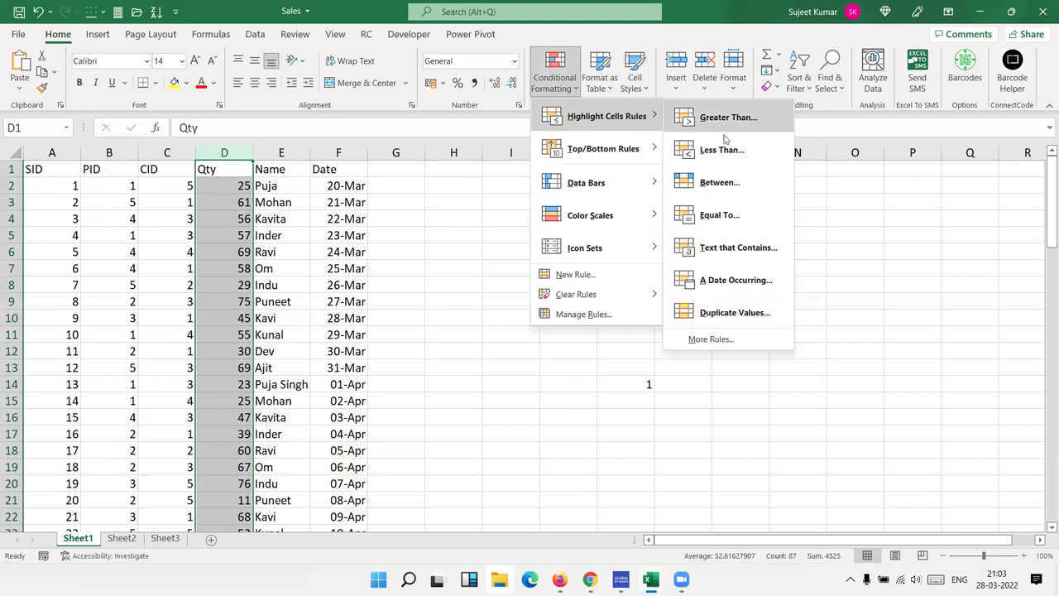
left_click(728, 120)
type("5")
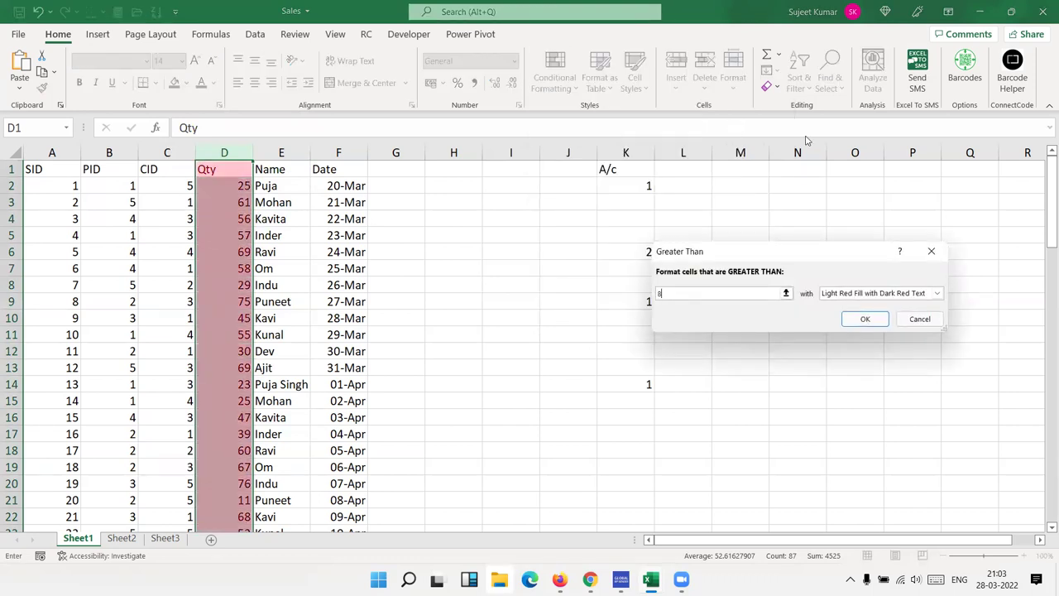
type("0")
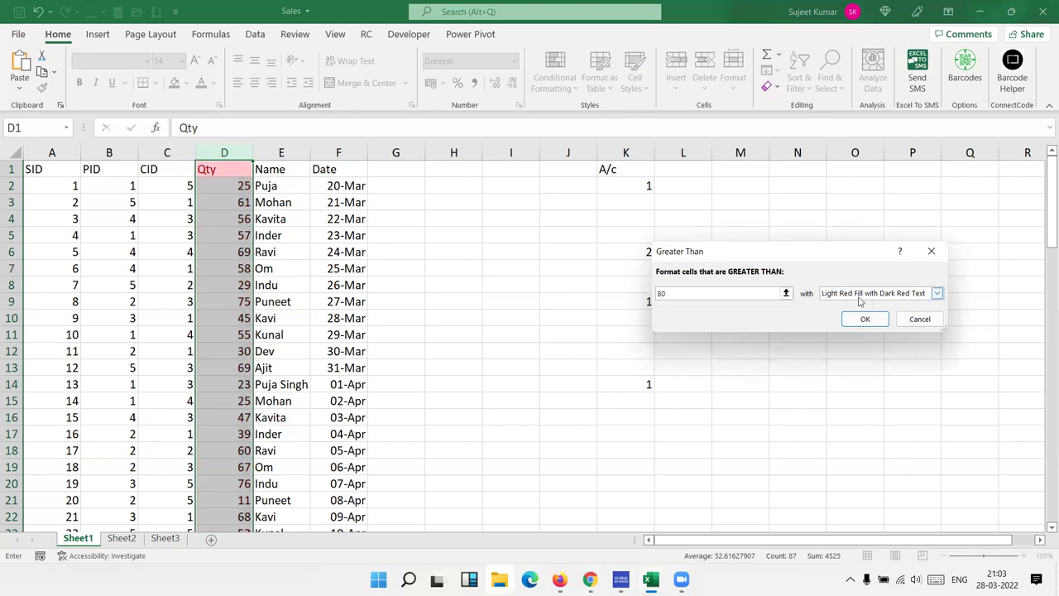
key("BackSpace")
key("BackSpace")
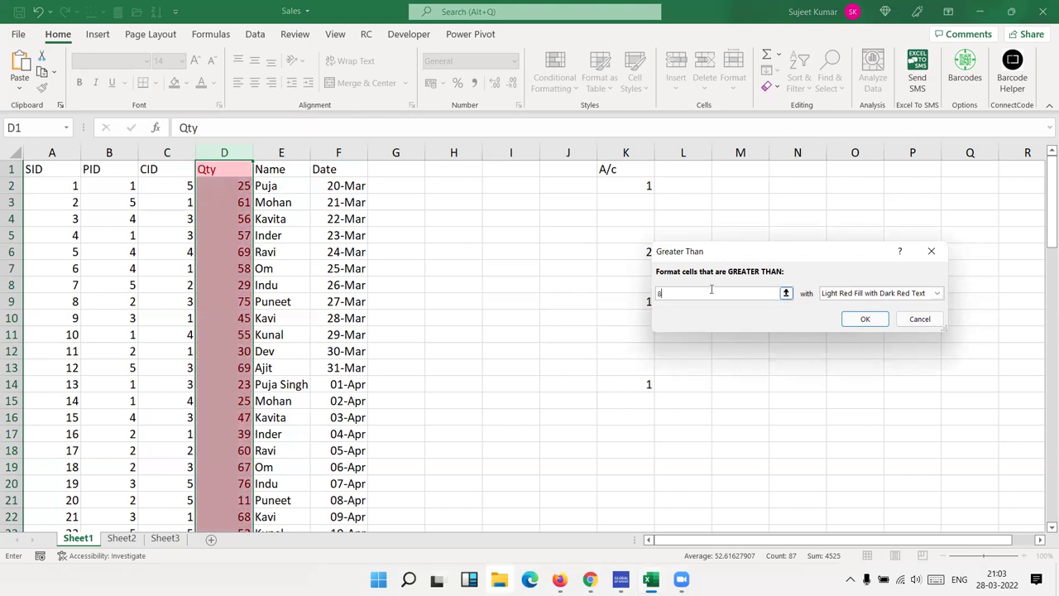
type("70")
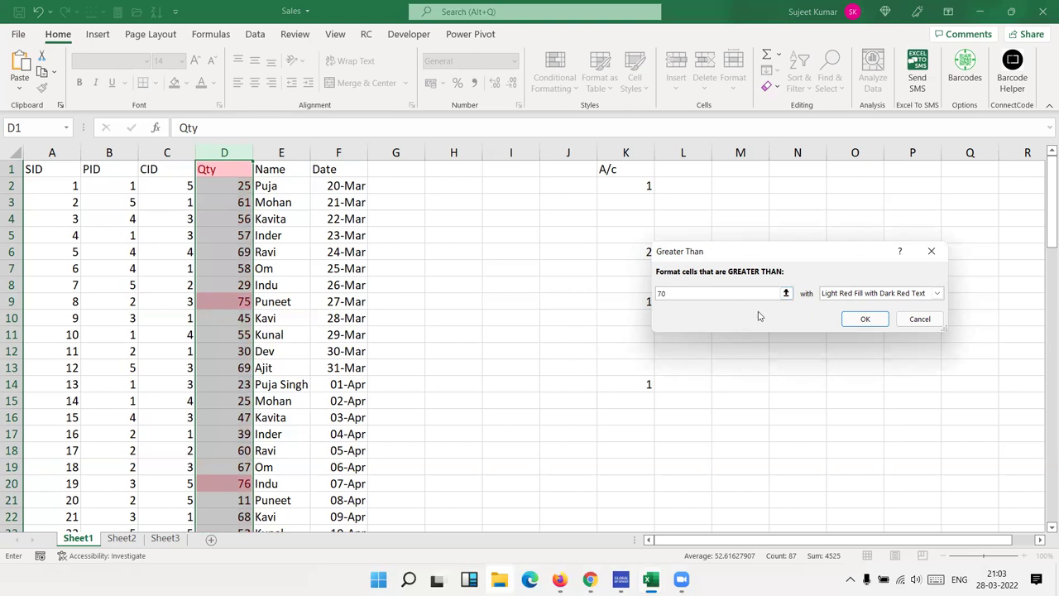
left_click(856, 293)
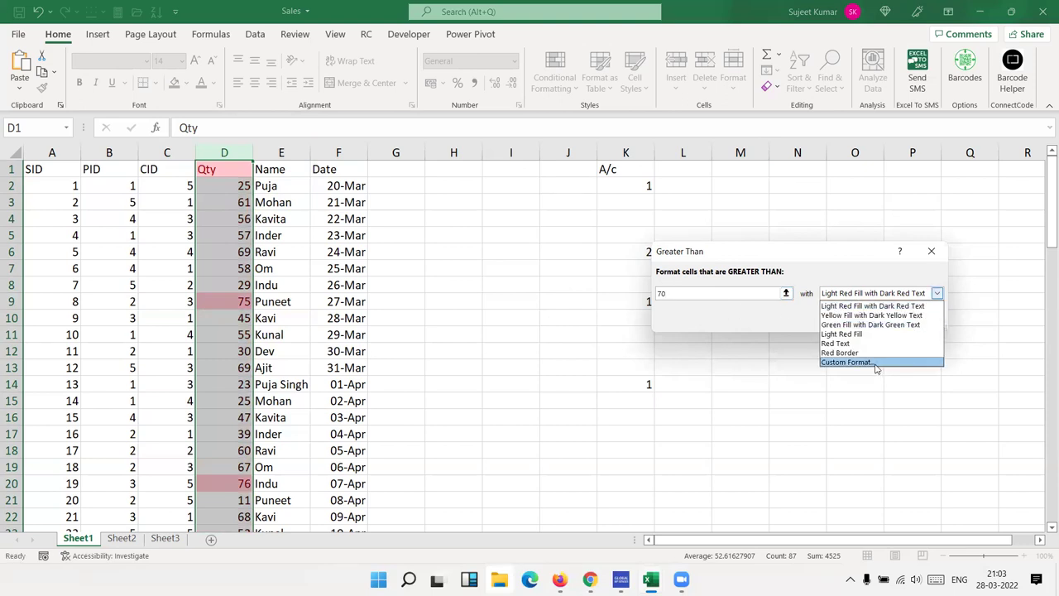
left_click(876, 366)
left_click(699, 243)
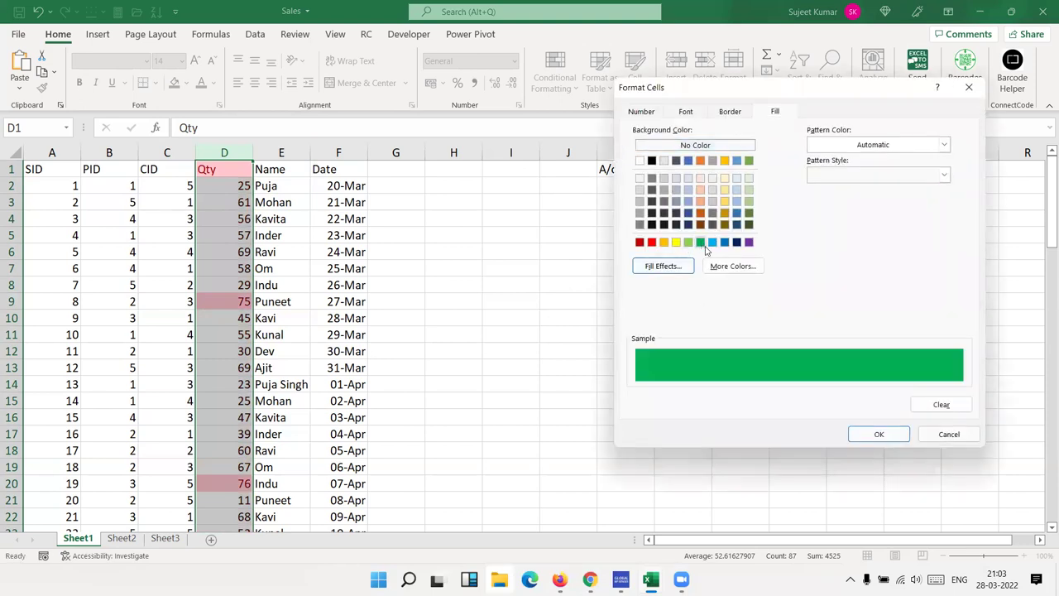
left_click(860, 435)
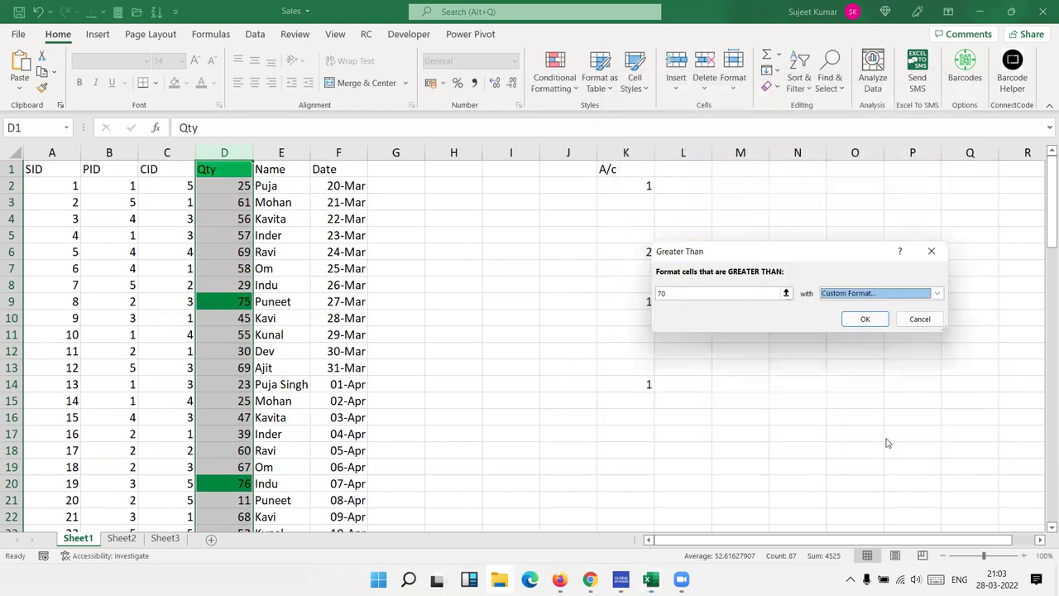
left_click(870, 321)
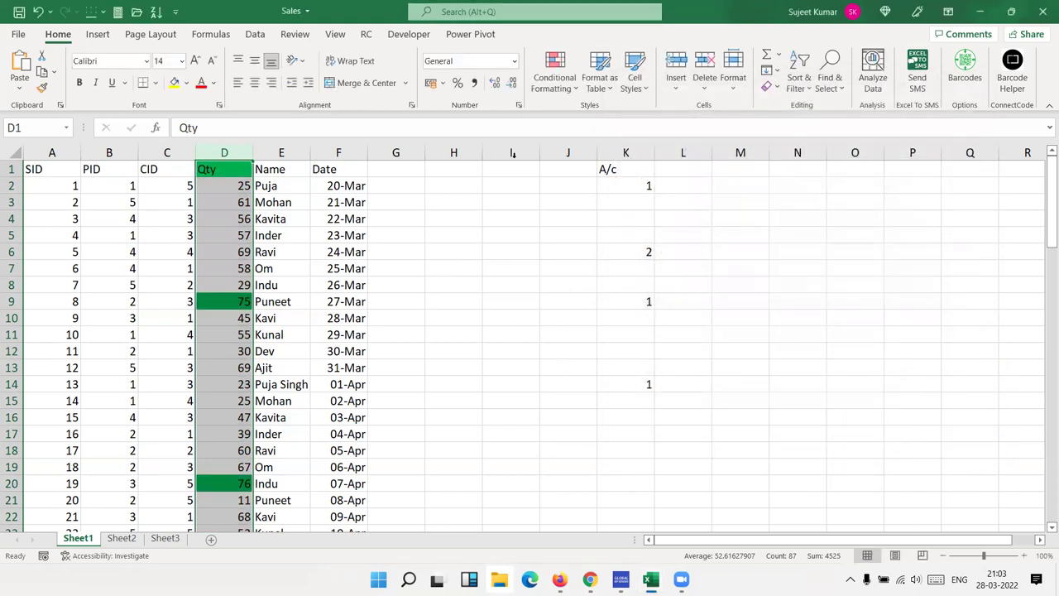
left_click(555, 72)
mouse_move(606, 116)
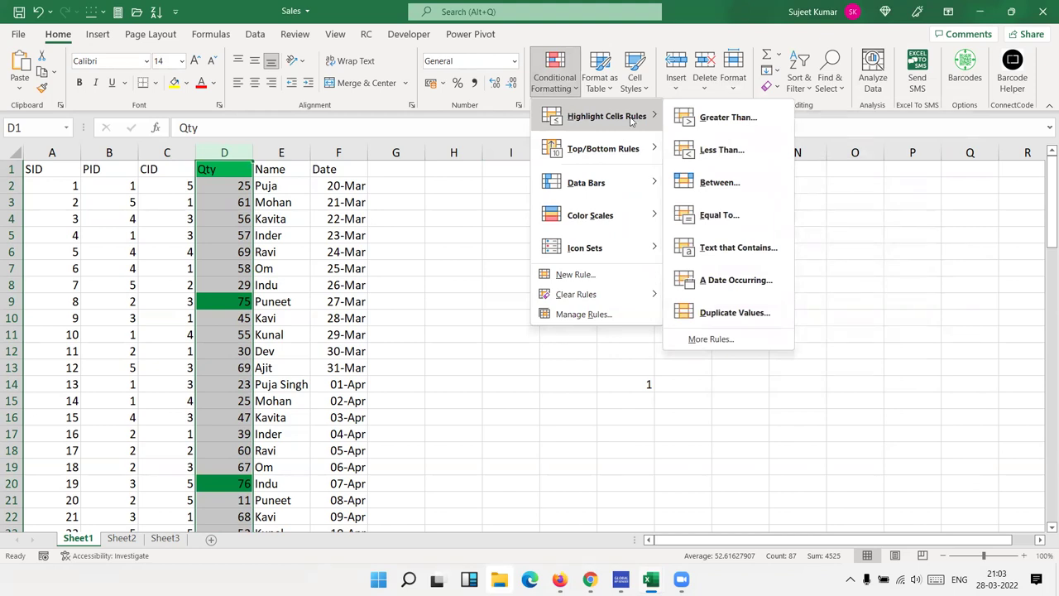
- Add a Less Than 30 rule with Light Red Fill and Dark Red Text to the Qty column
left_click(738, 151)
type("30")
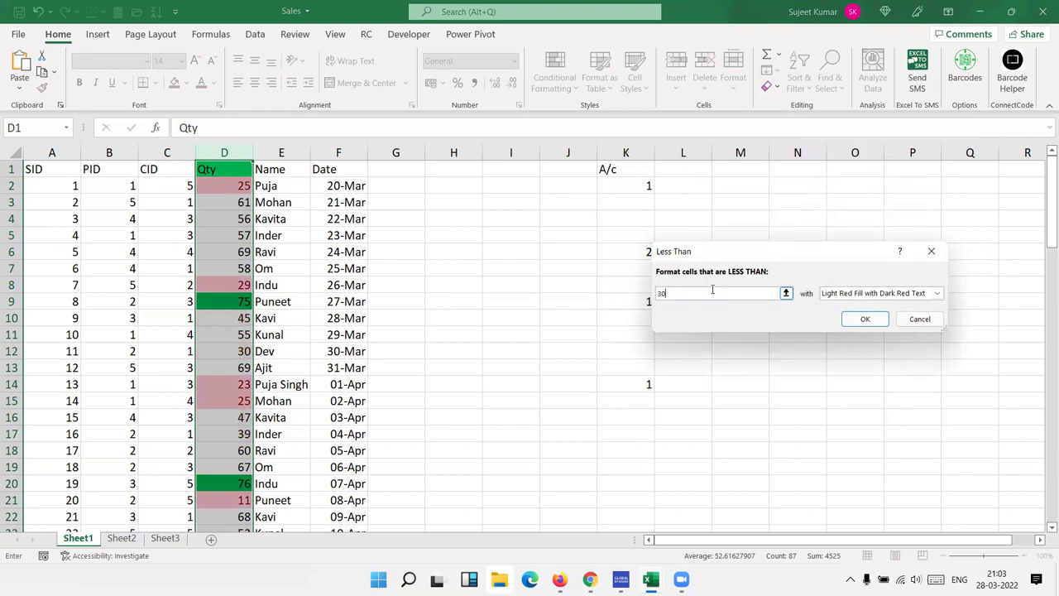
left_click(880, 319)
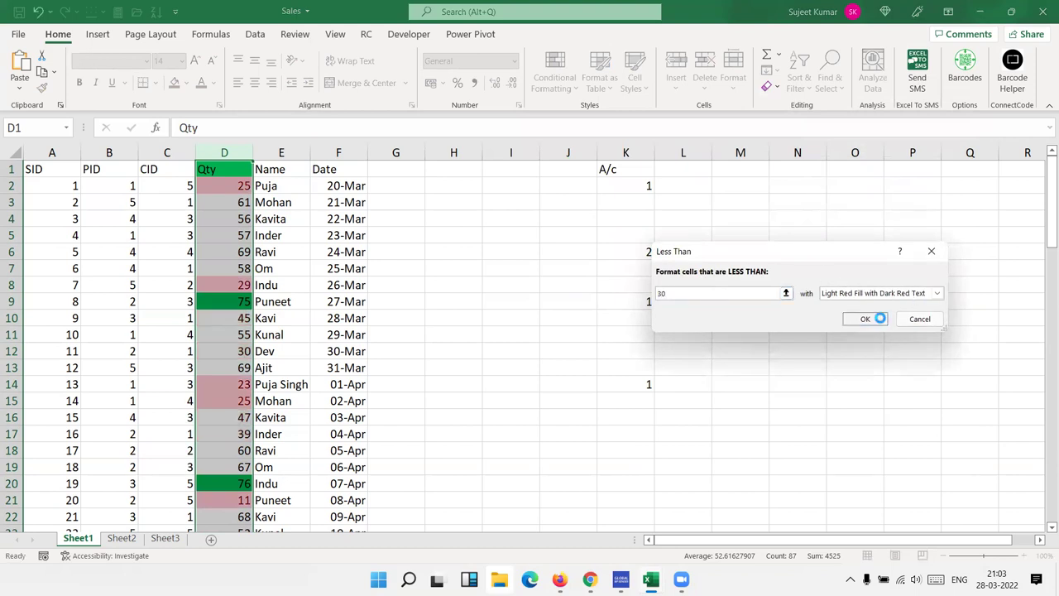
left_click(389, 284)
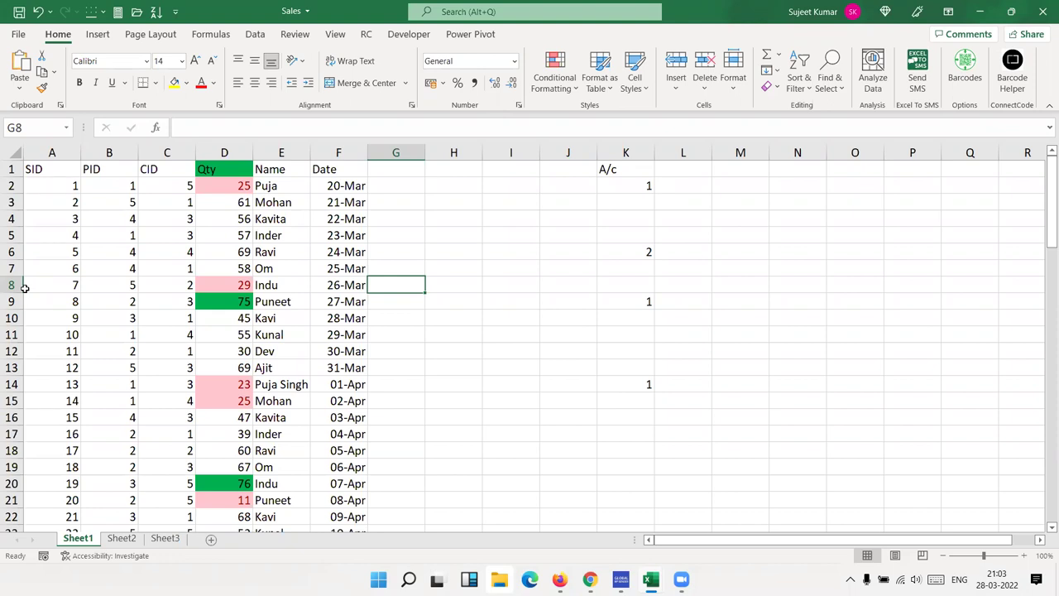
key("Up")
key("Up")
key("Up")
key("Up")
key("Up")
key("Up")
key("Left")
key("Left")
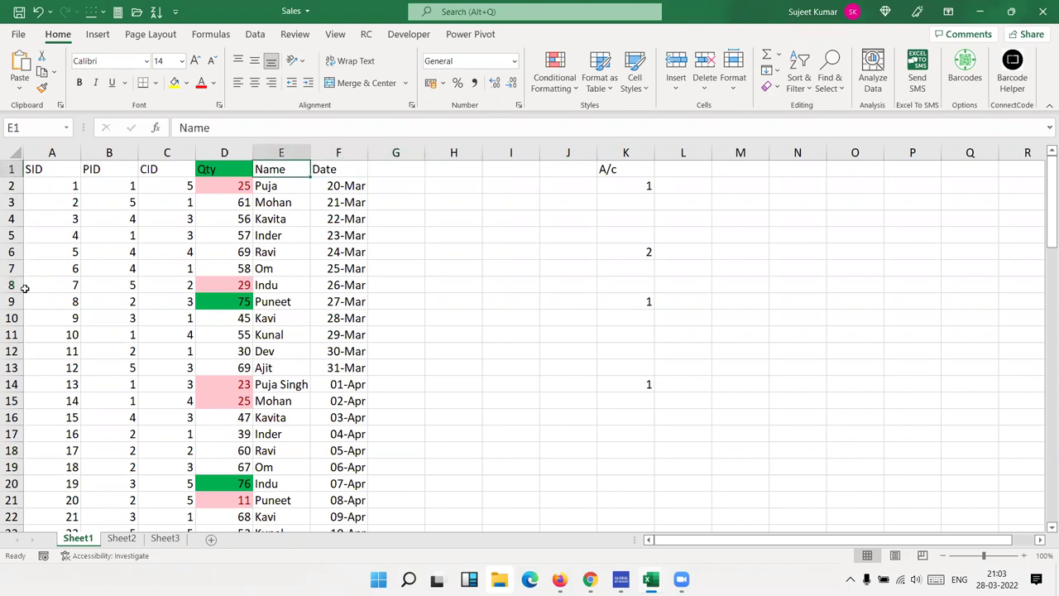
key("Left")
key("ctrl+shift+Right")
key("ctrl+shift+Down")
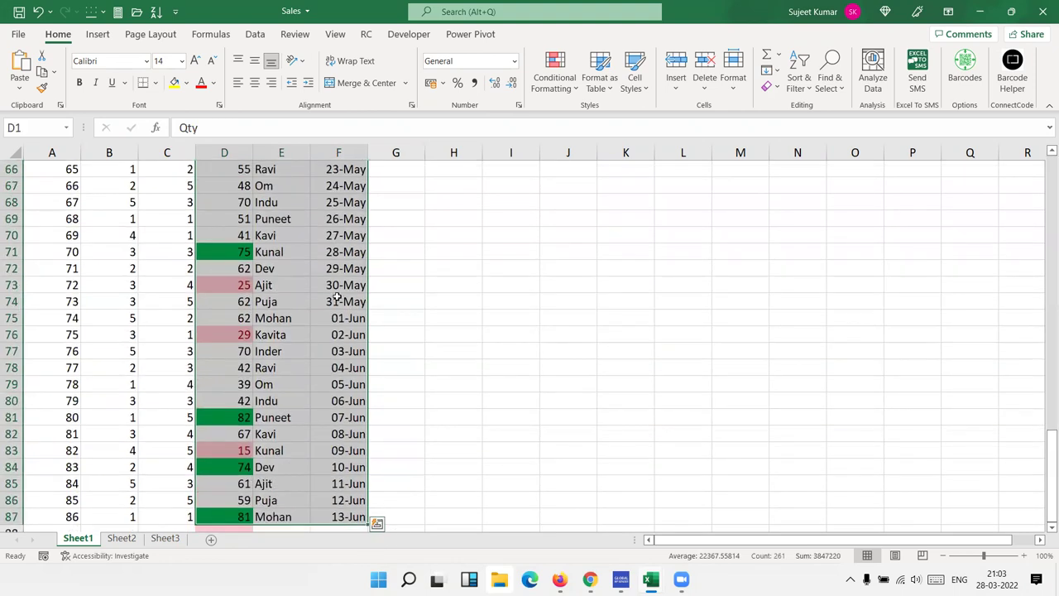
left_click(830, 83)
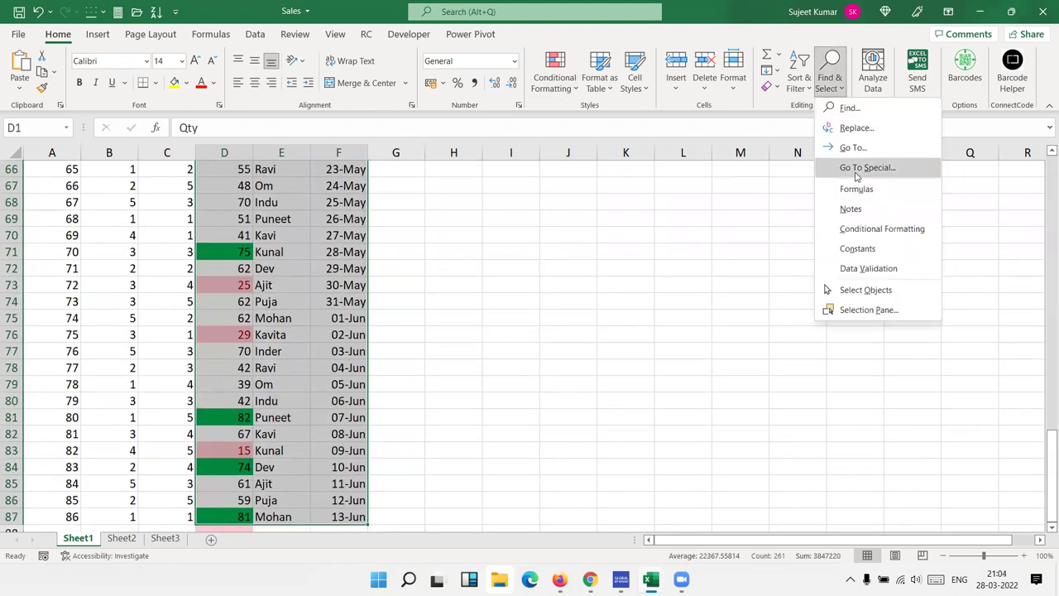
left_click(798, 79)
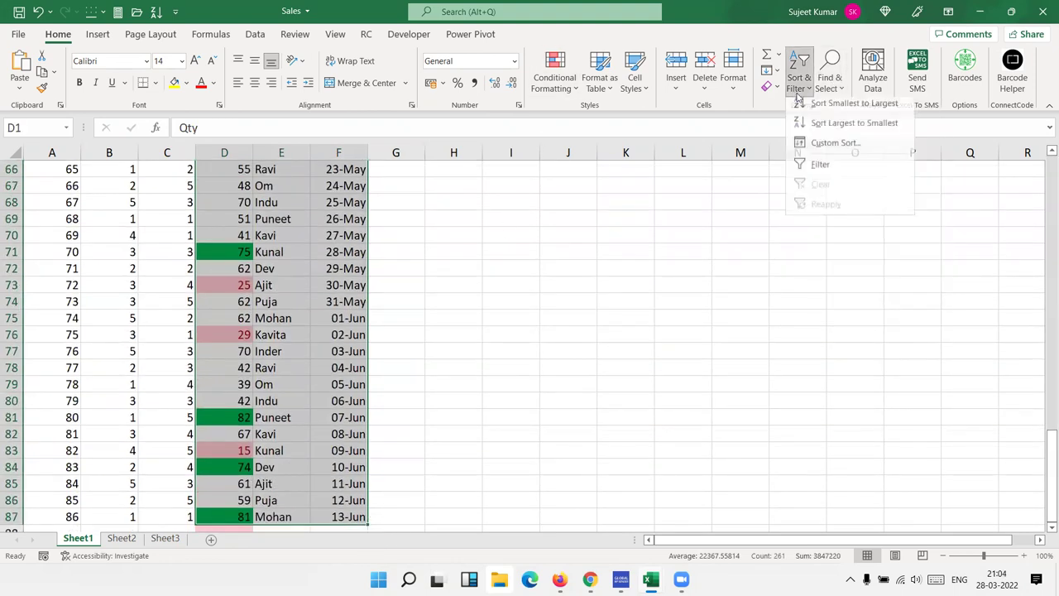
left_click(829, 149)
left_click(722, 245)
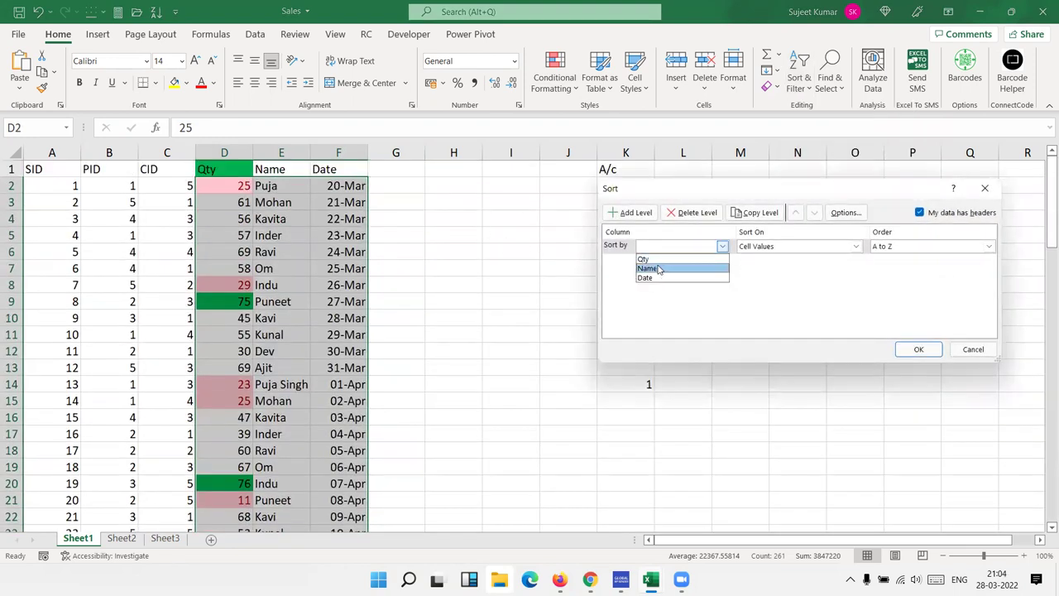
left_click(658, 269)
left_click(661, 248)
left_click(661, 258)
left_click(760, 247)
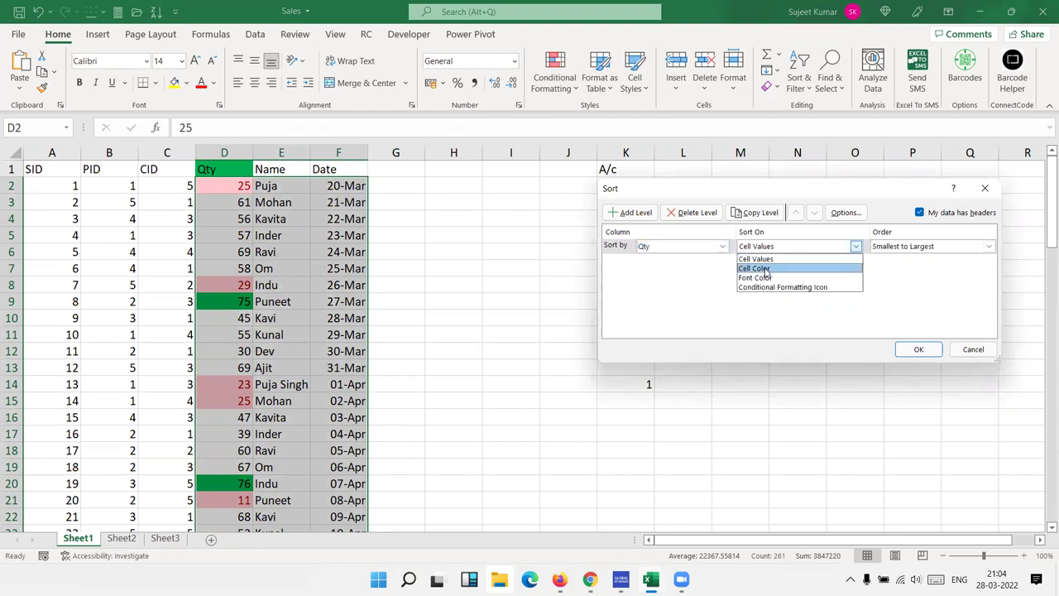
left_click(766, 269)
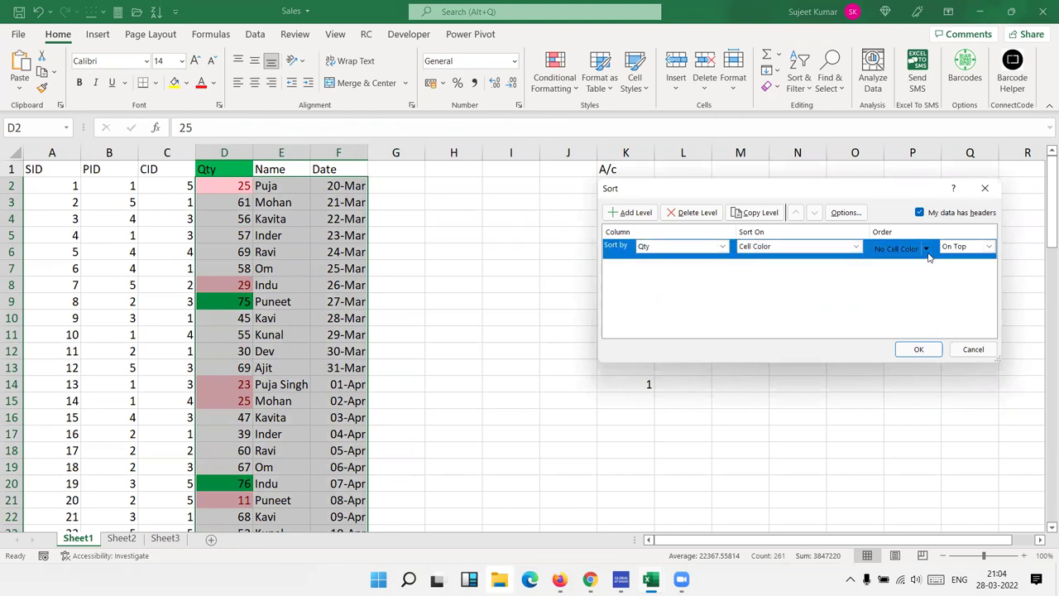
left_click(926, 249)
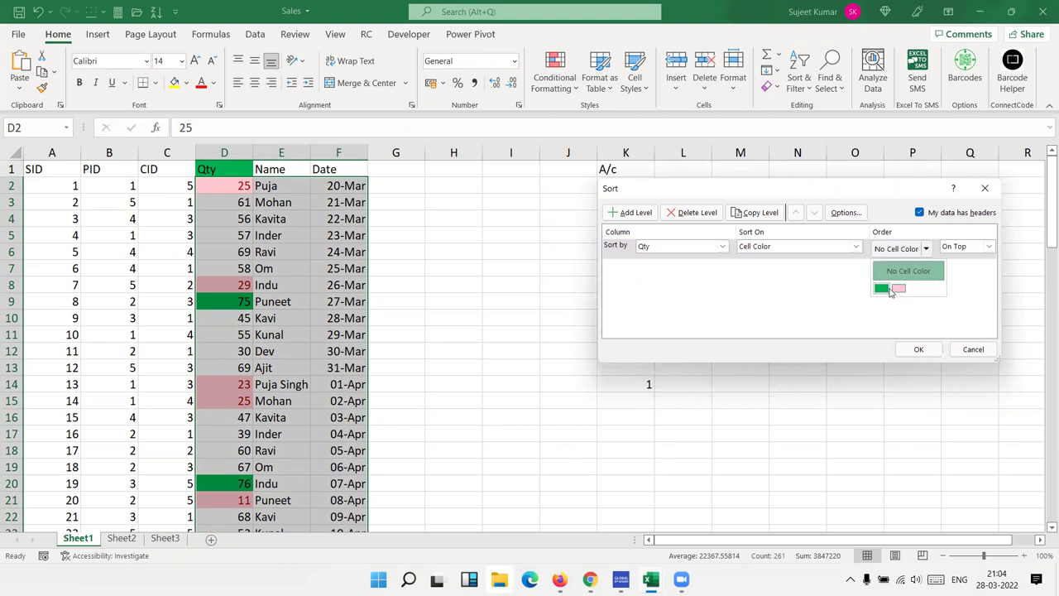
left_click(899, 289)
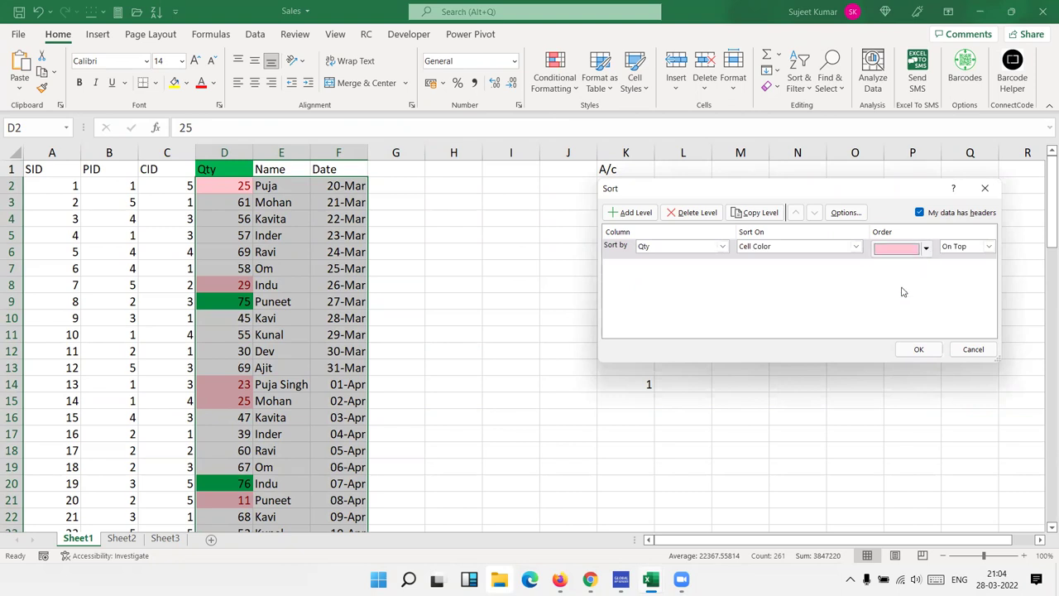
left_click(631, 214)
left_click(721, 266)
left_click(714, 275)
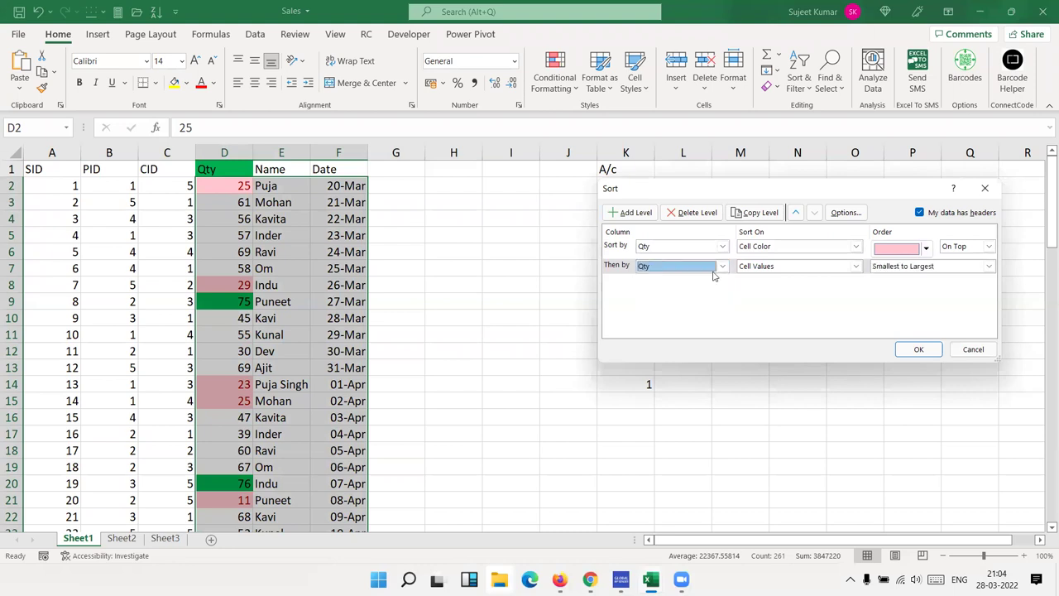
left_click(855, 266)
left_click(767, 287)
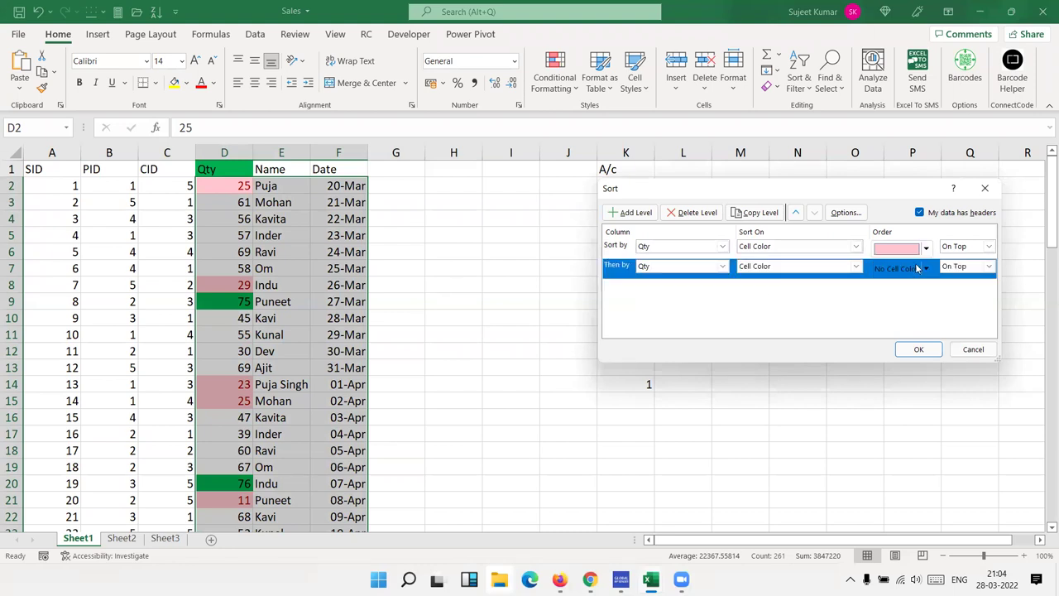
left_click(925, 268)
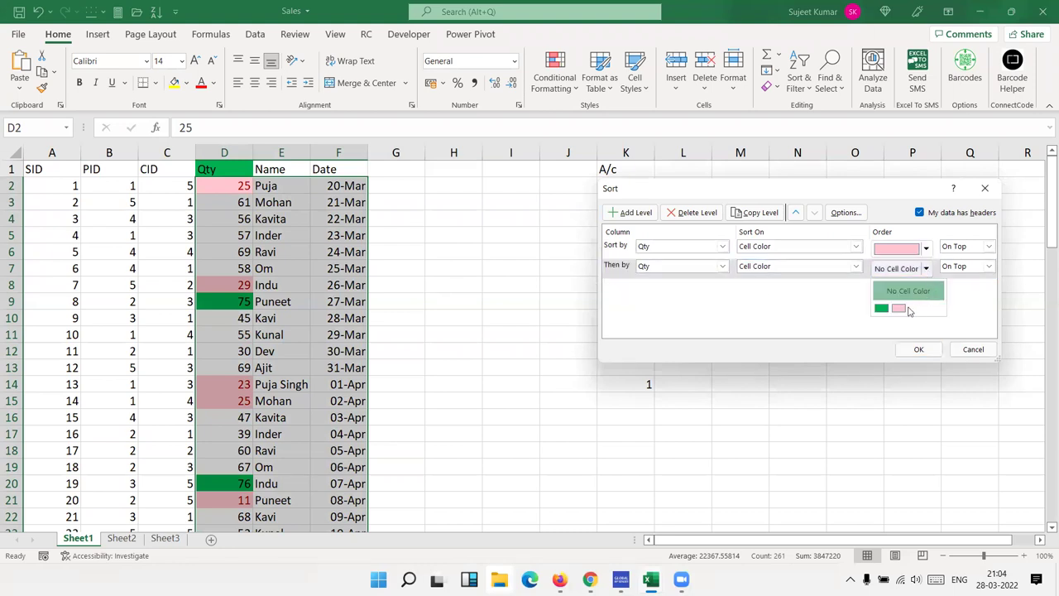
left_click(881, 307)
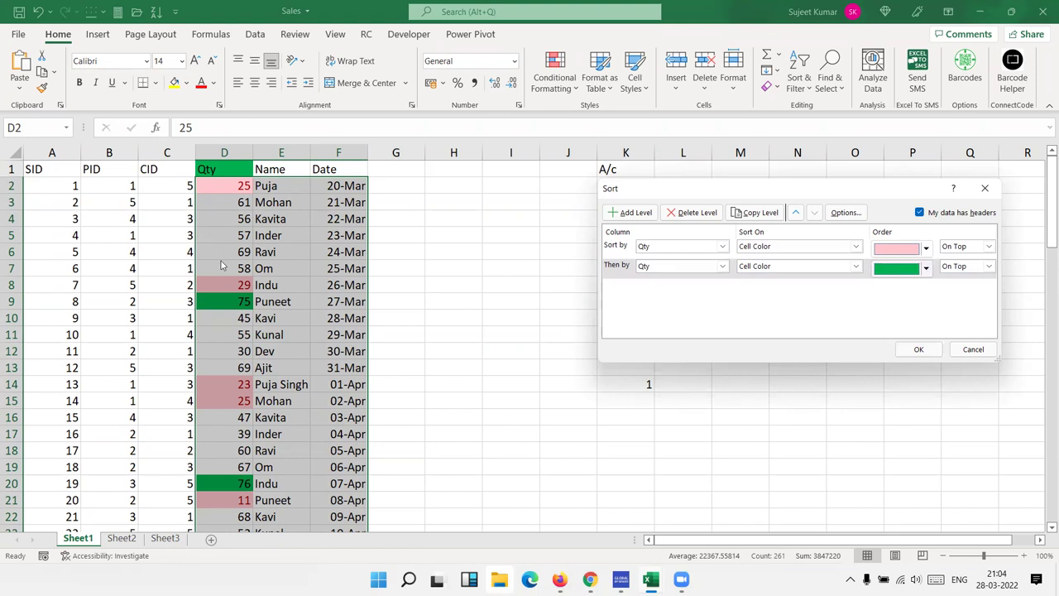
left_click(918, 349)
scroll(261, 341, "down", 12)
scroll(262, 341, "up", 6)
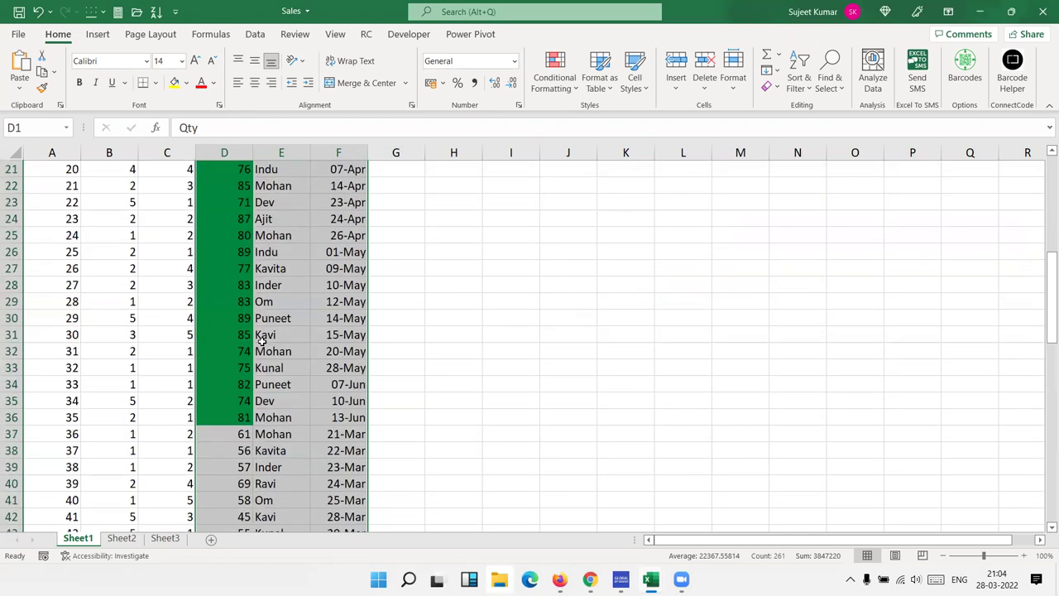
scroll(262, 341, "up", 7)
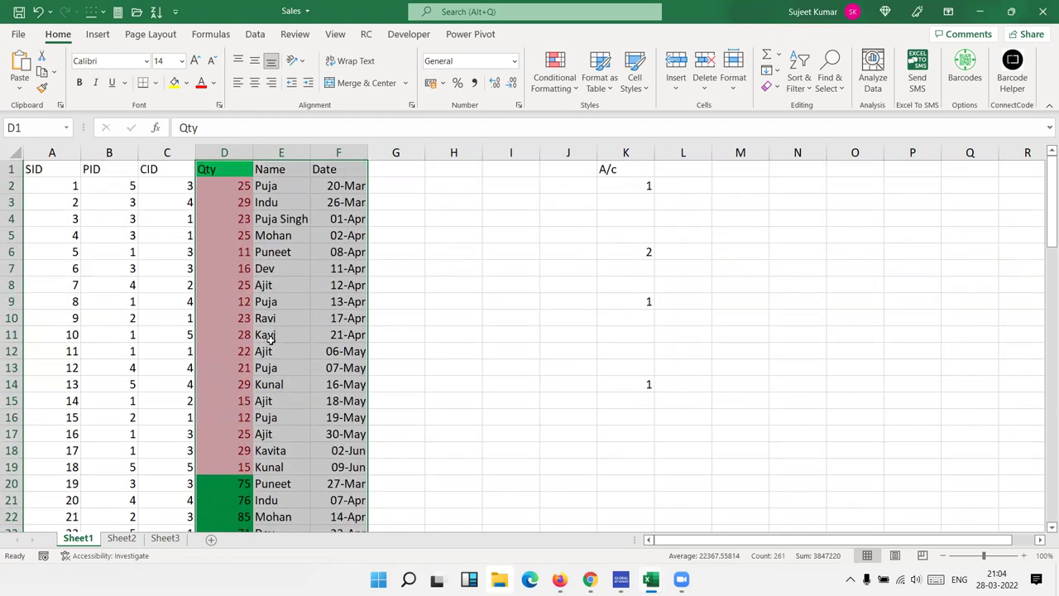
key("ctrl+z")
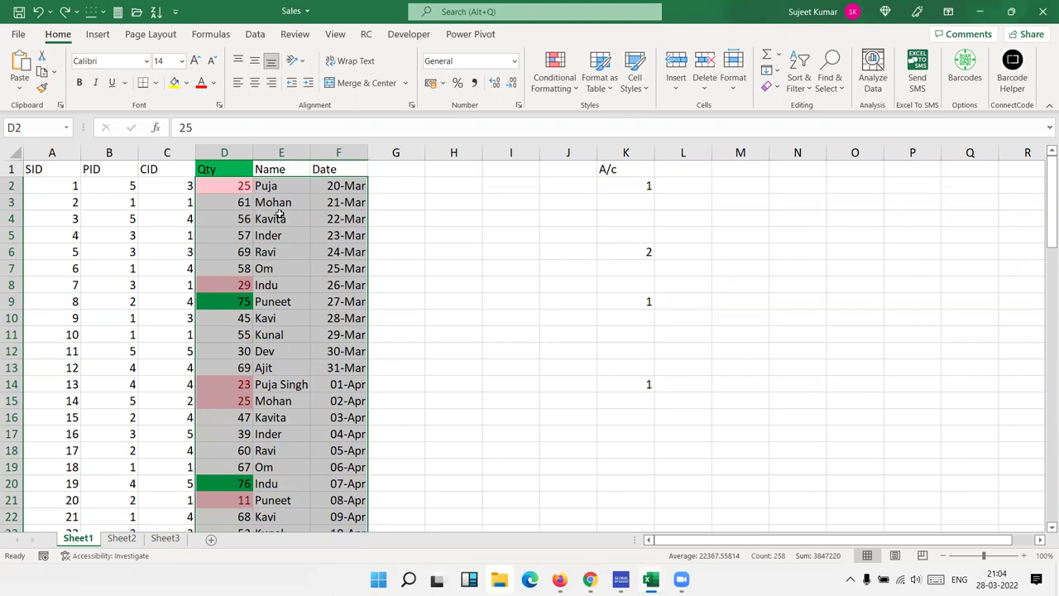
- Clear rules from the entire sheet, then select the whole Qty column D again
left_click(555, 73)
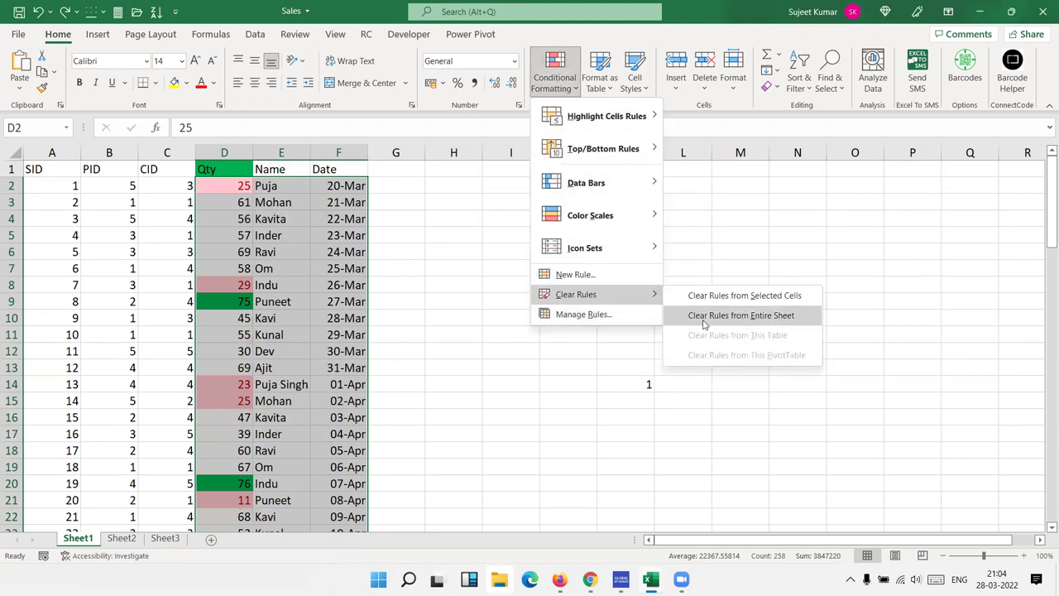
left_click(702, 317)
left_click(284, 237)
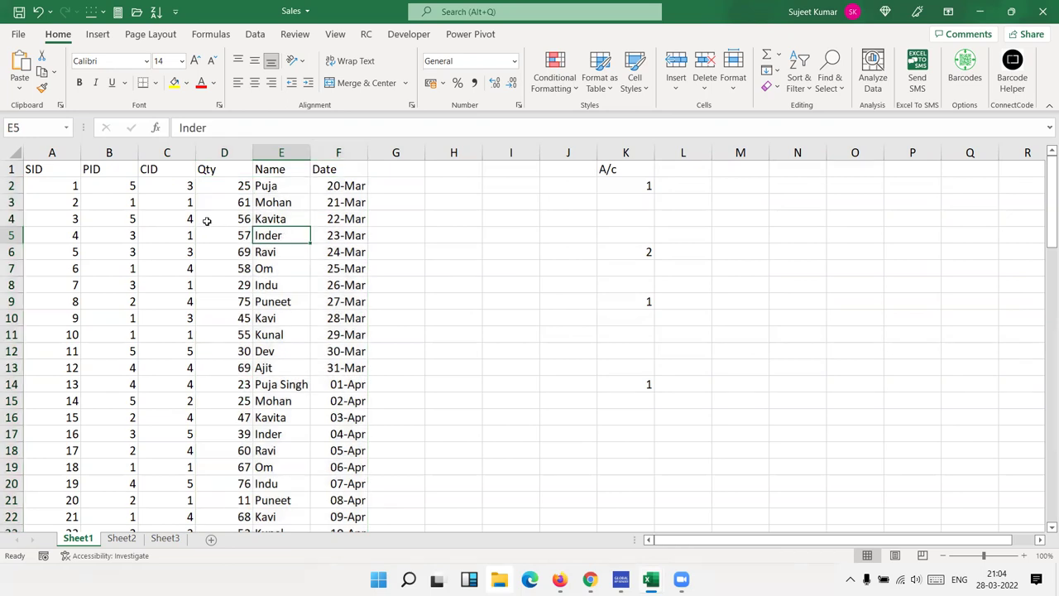
left_click(245, 153)
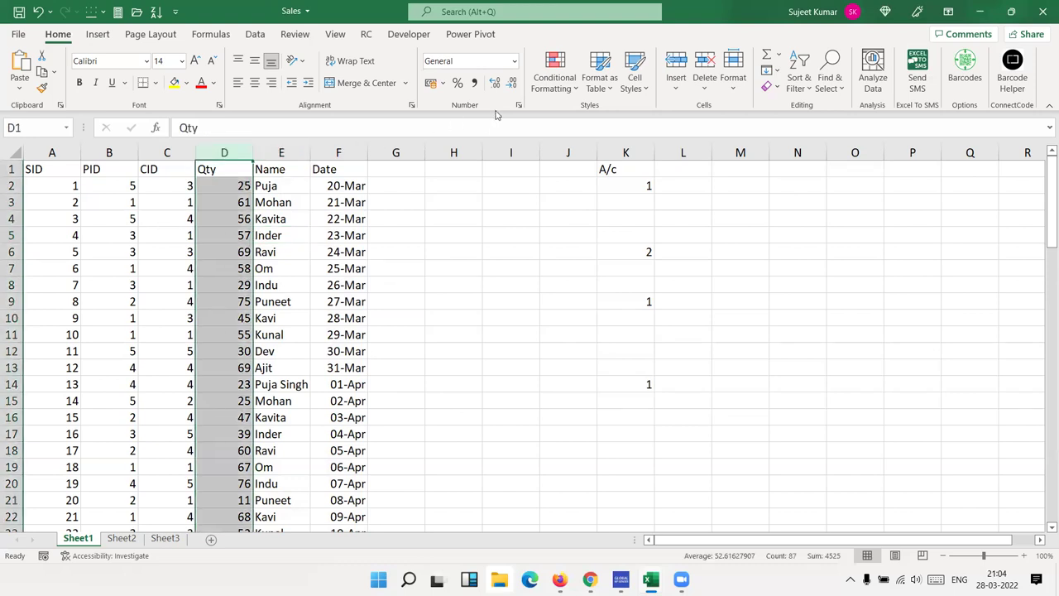
left_click(539, 89)
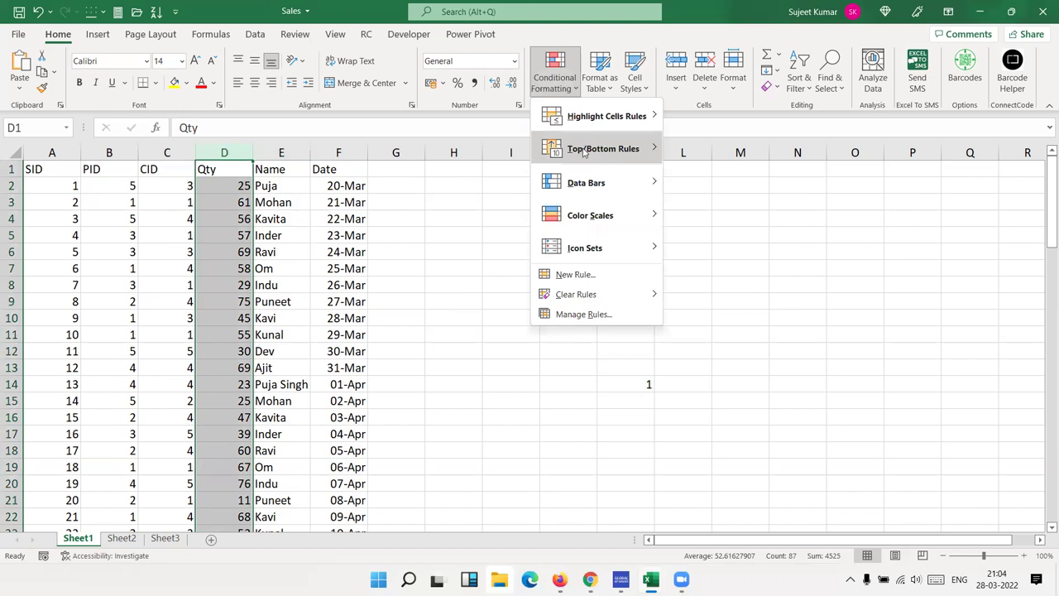
mouse_move(602, 149)
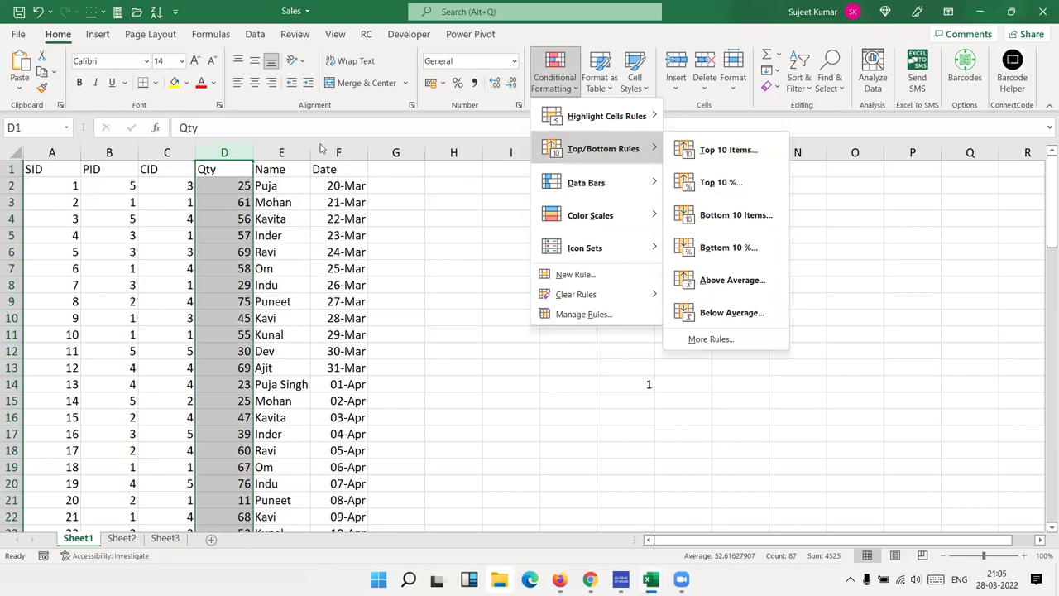
- Apply a Top Items rule highlighting the 5 largest Qty values in light red
left_click(755, 151)
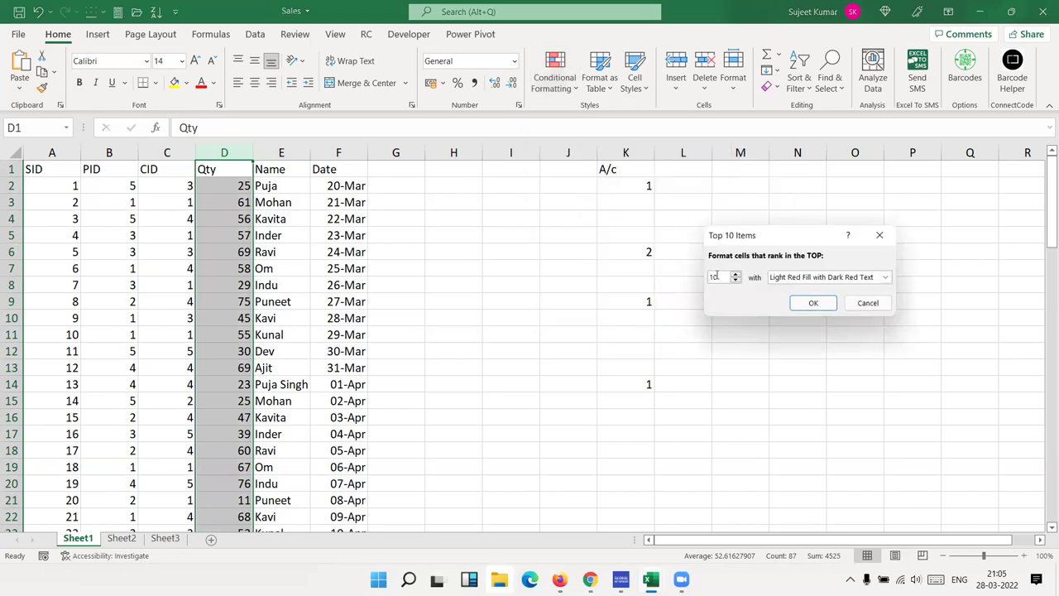
double_click(717, 278)
type("20")
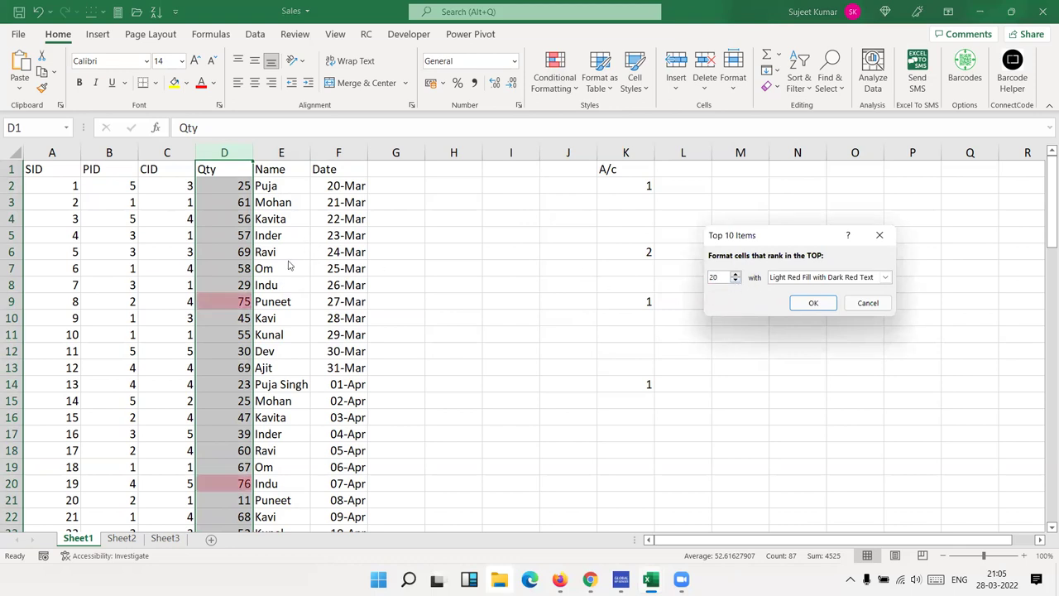
left_click(733, 275)
type("5")
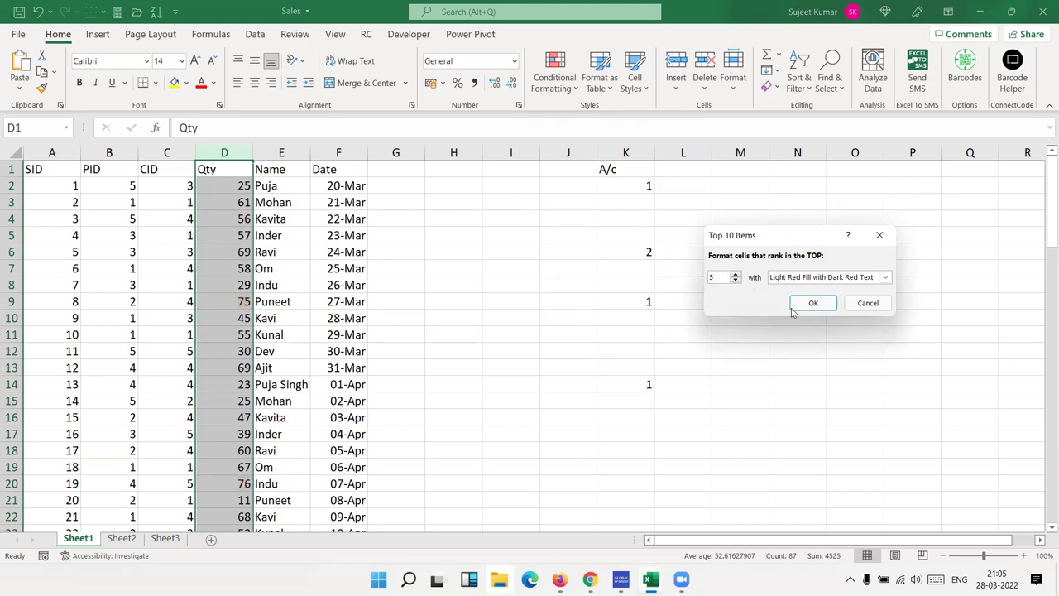
left_click(798, 303)
- Check the highlighted values such as 87, 89 and 85, then reselect column D
scroll(253, 325, "down", 6)
scroll(254, 325, "down", 4)
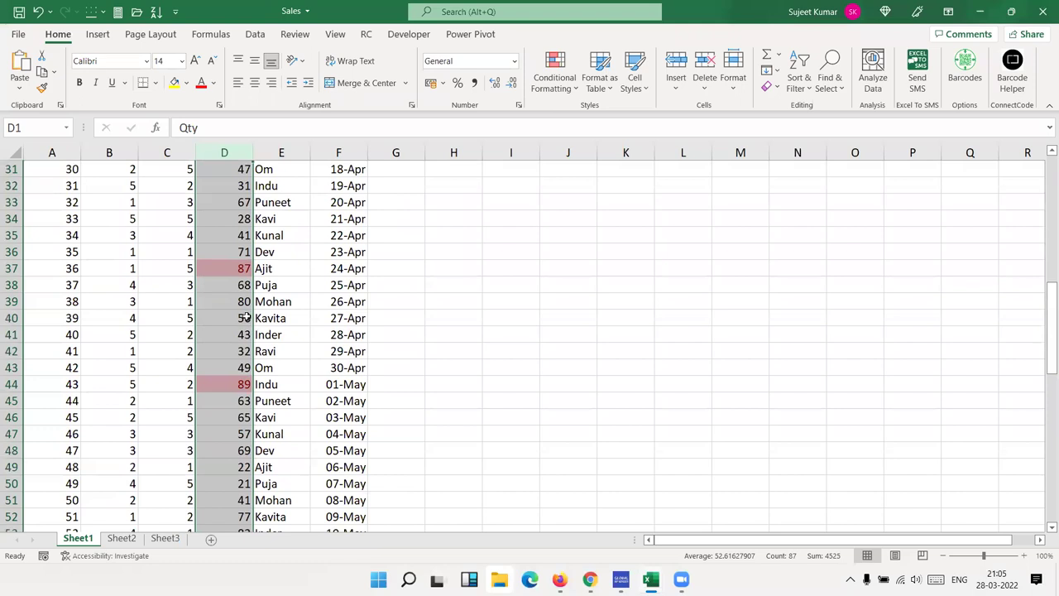
left_click(225, 274)
left_click(230, 375)
scroll(229, 377, "down", 7)
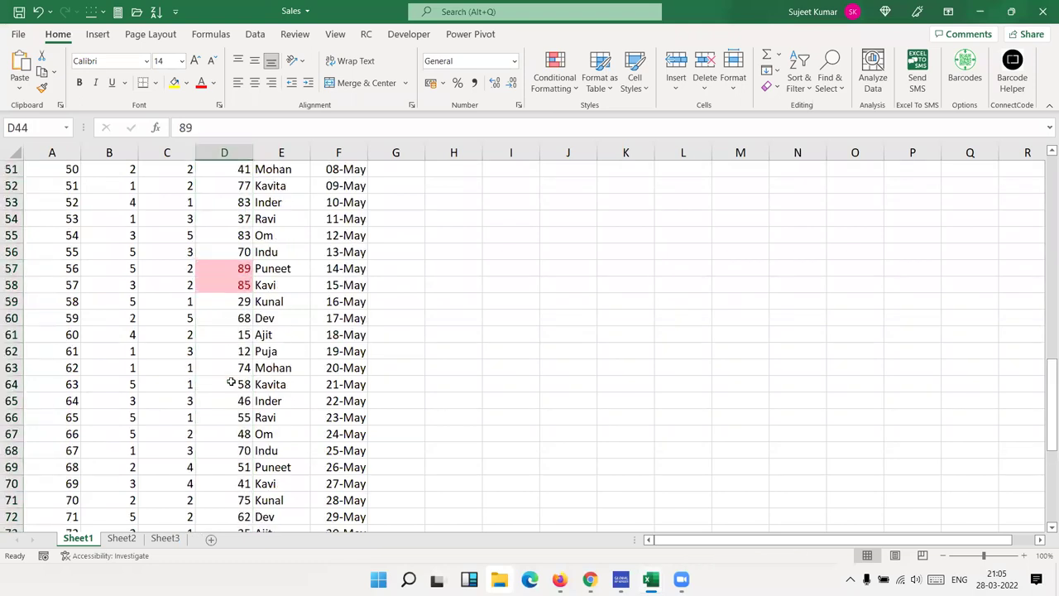
left_click(215, 273)
left_click(217, 281)
scroll(217, 281, "down", 7)
scroll(216, 281, "down", 3)
scroll(216, 282, "up", 20)
scroll(216, 282, "up", 7)
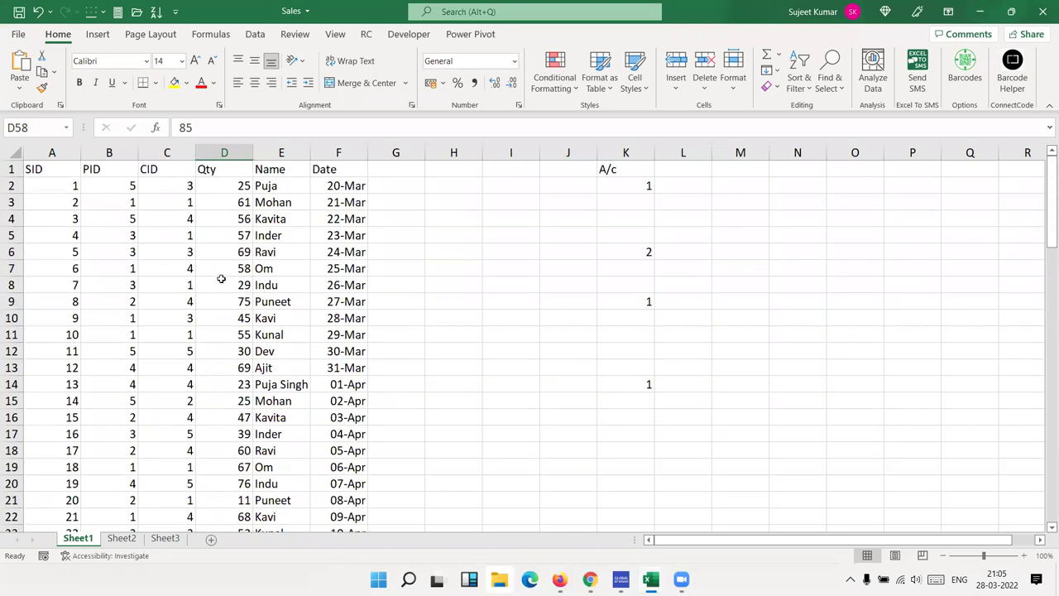
left_click(219, 153)
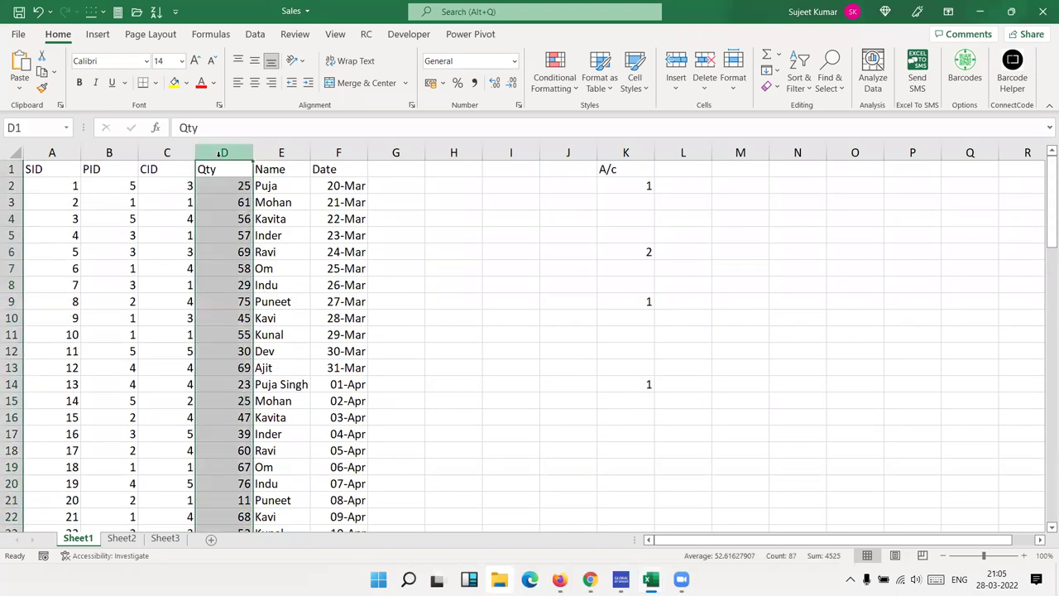
- Preview a Bottom 10 Items rule on the Qty column and cancel it, keeping only the Top 5 rule
left_click(570, 83)
mouse_move(603, 149)
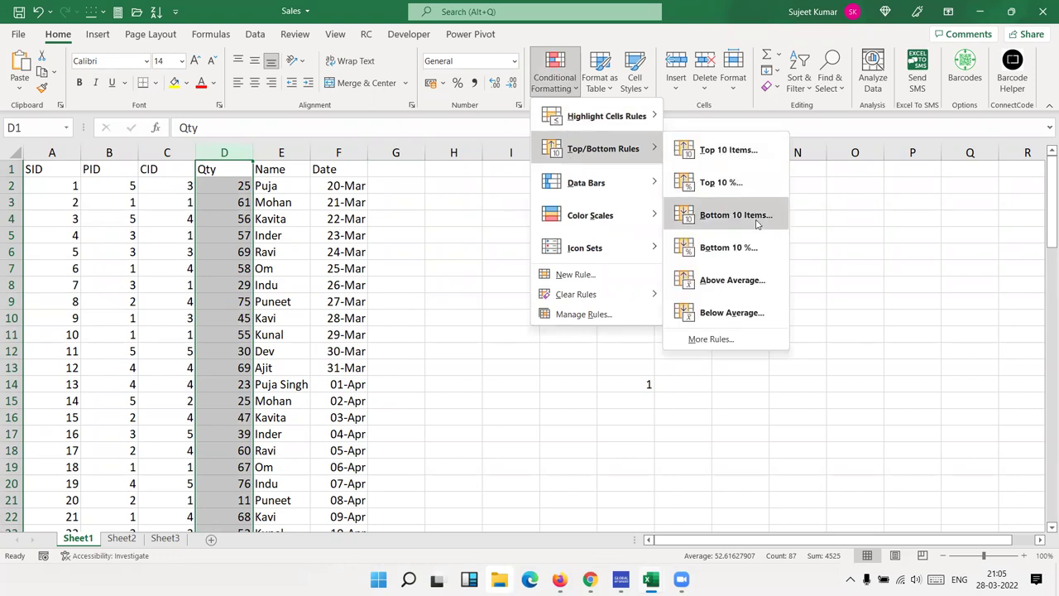
left_click(756, 216)
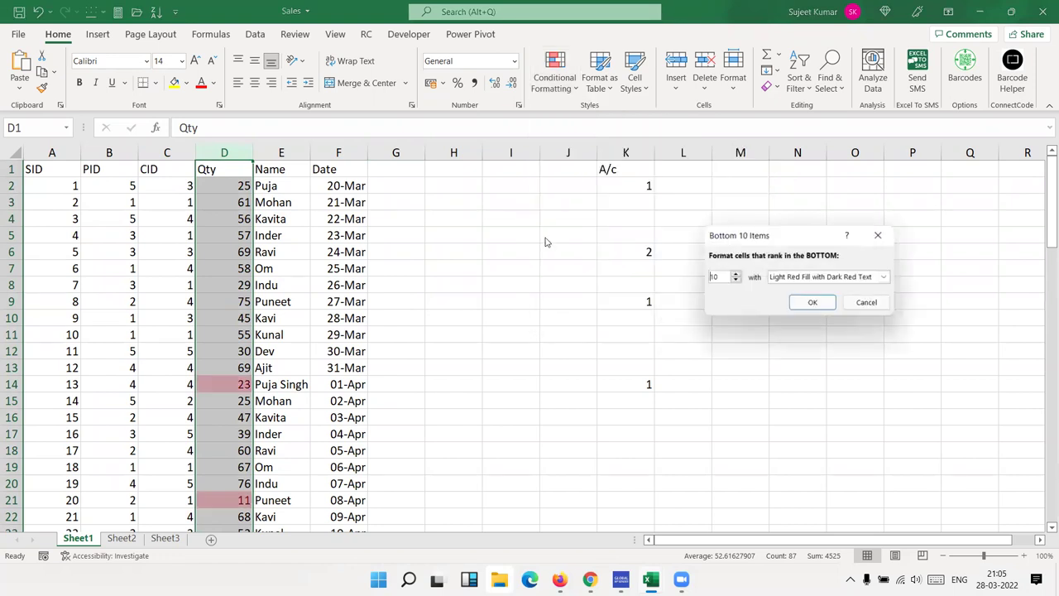
left_click(886, 303)
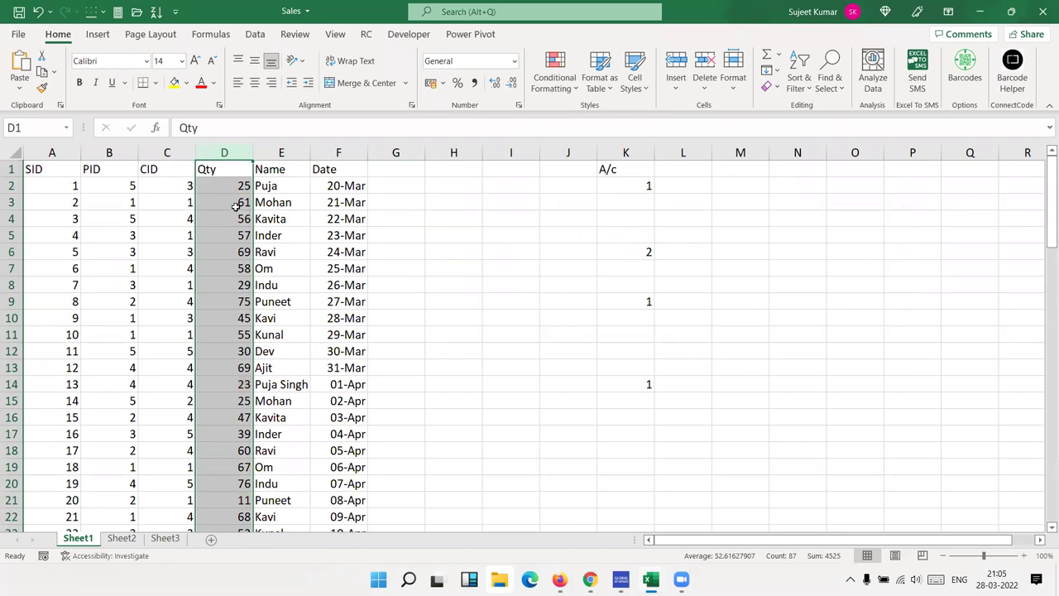
left_click(556, 79)
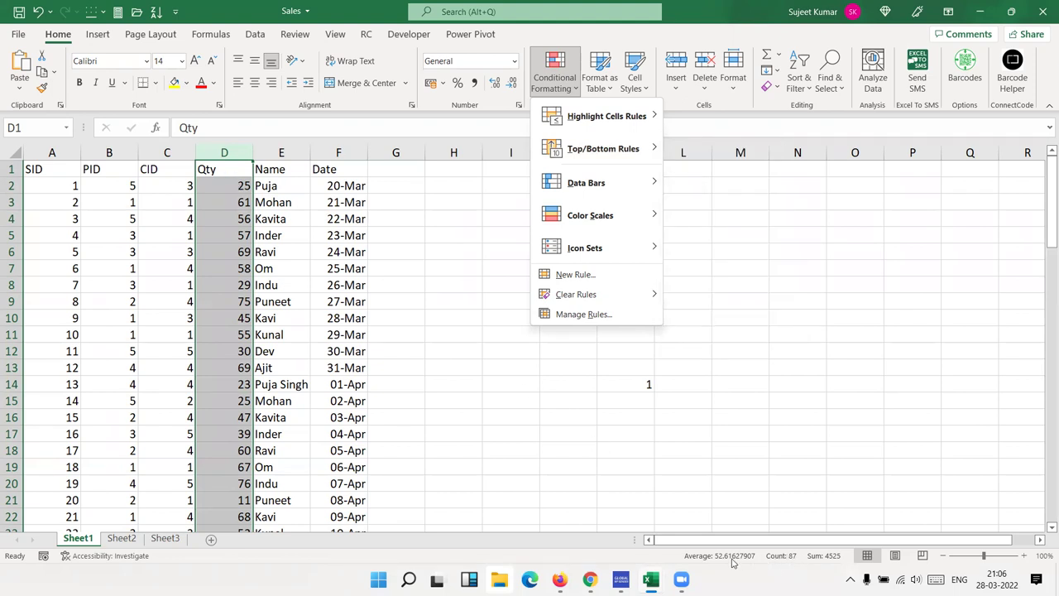
- Show the Top/Bottom Rules submenu with its Above Average and Below Average options
key("ctrl")
mouse_move(602, 149)
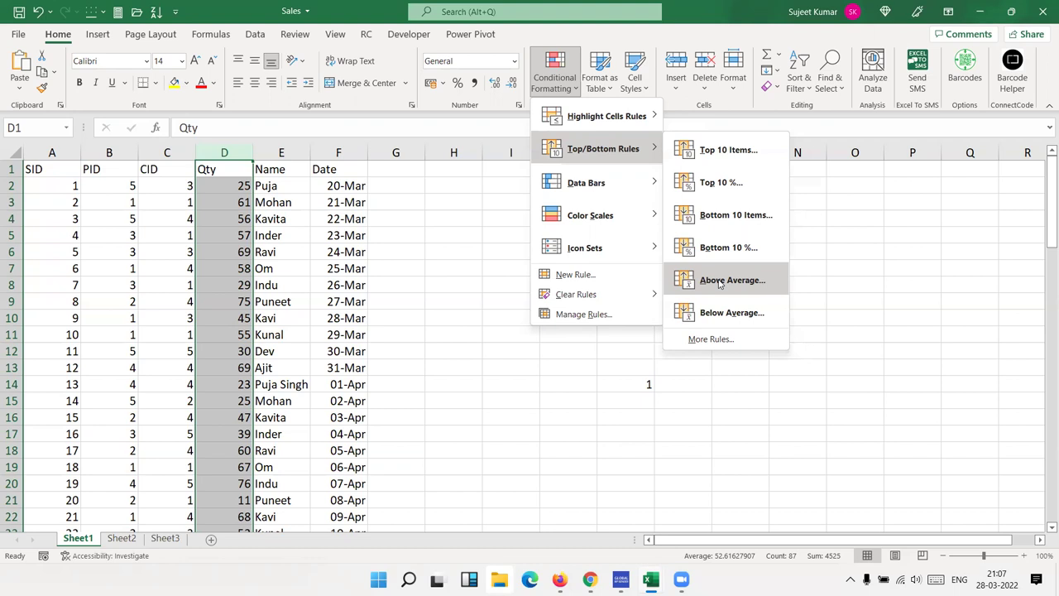
- Preview the Above Average highlight on the Qty column, cancel it, and go to the data bar styles
left_click(720, 282)
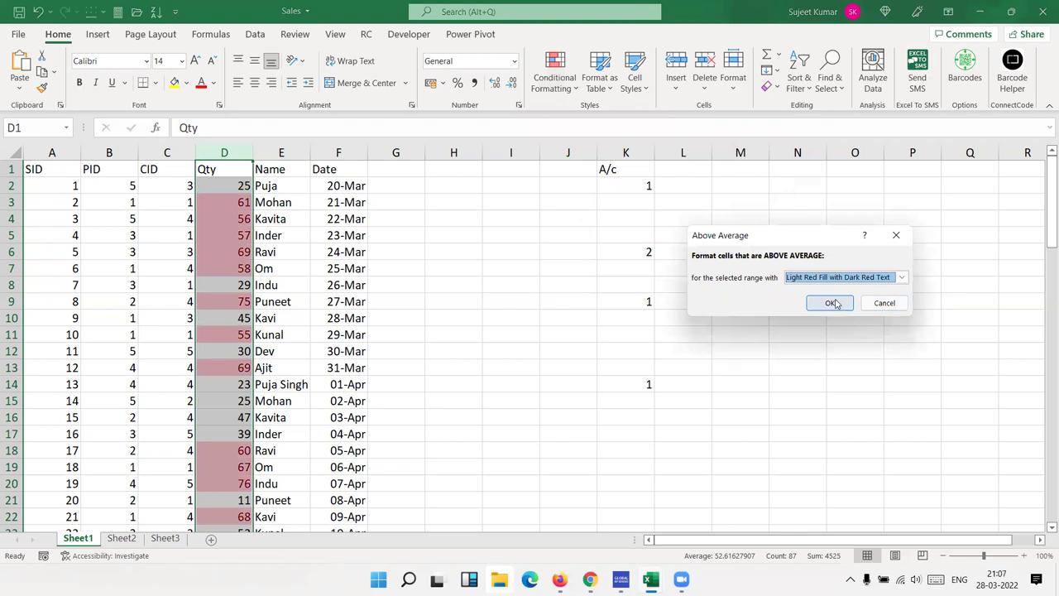
left_click_drag(765, 236, 542, 240)
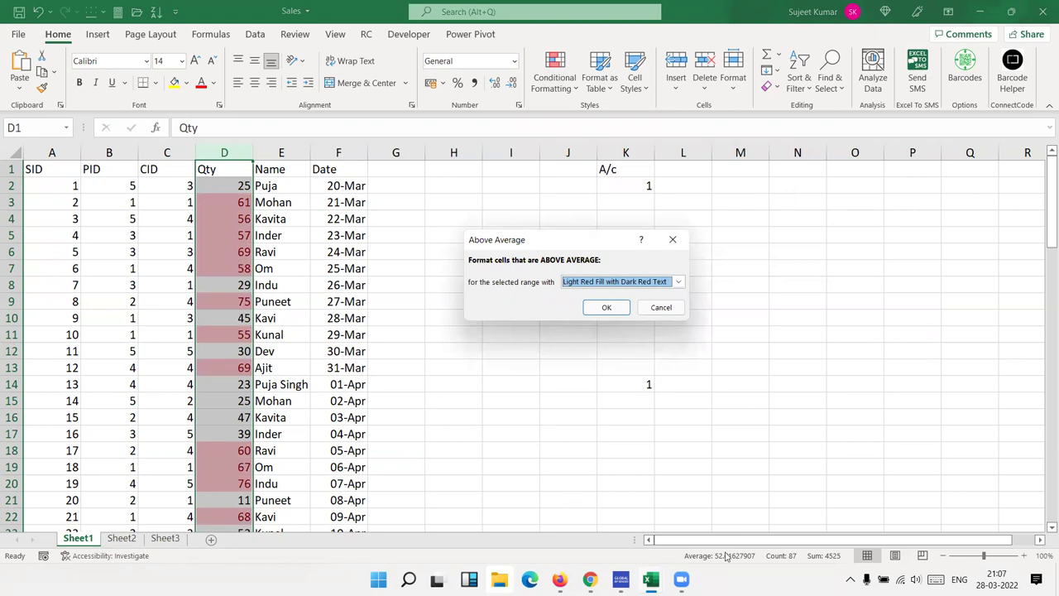
left_click(661, 308)
left_click(573, 86)
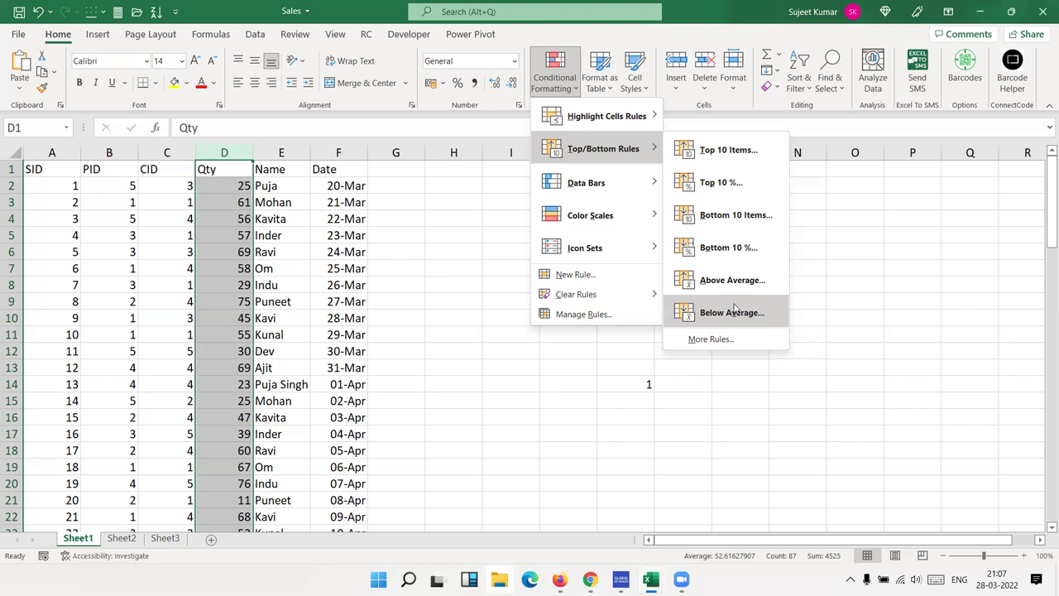
mouse_move(586, 183)
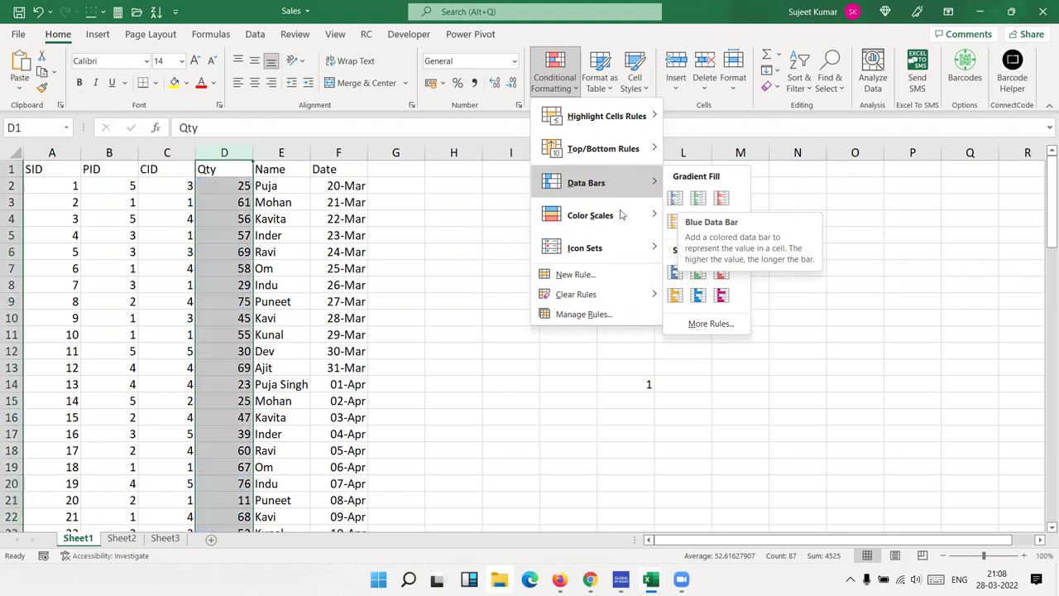
- Enter the numbers 1 through 8 and then 10 down cells M2 to M10
left_click(483, 201)
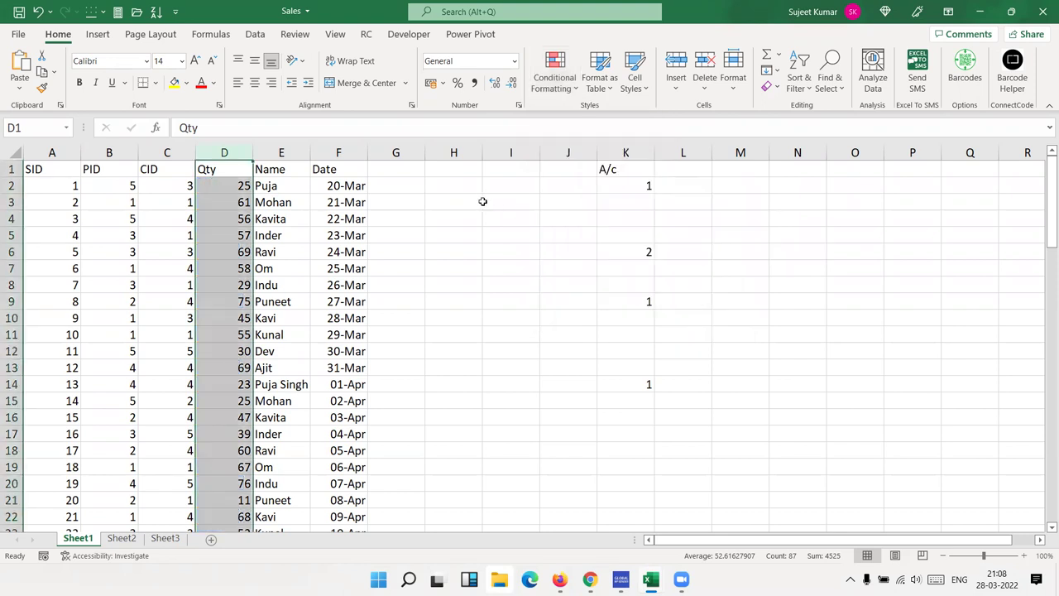
left_click(744, 184)
type("1")
key("Return")
type("2")
key("Return")
type("3 4")
key("Return")
type("5")
key("Return")
type("6")
key("Return")
type("7")
key("Return")
type("8")
key("Return")
type("10")
key("Return")
- Select the new numbers in M2:M10 and scroll right to bring column M into view
key("Up")
key("ctrl+shift+Up")
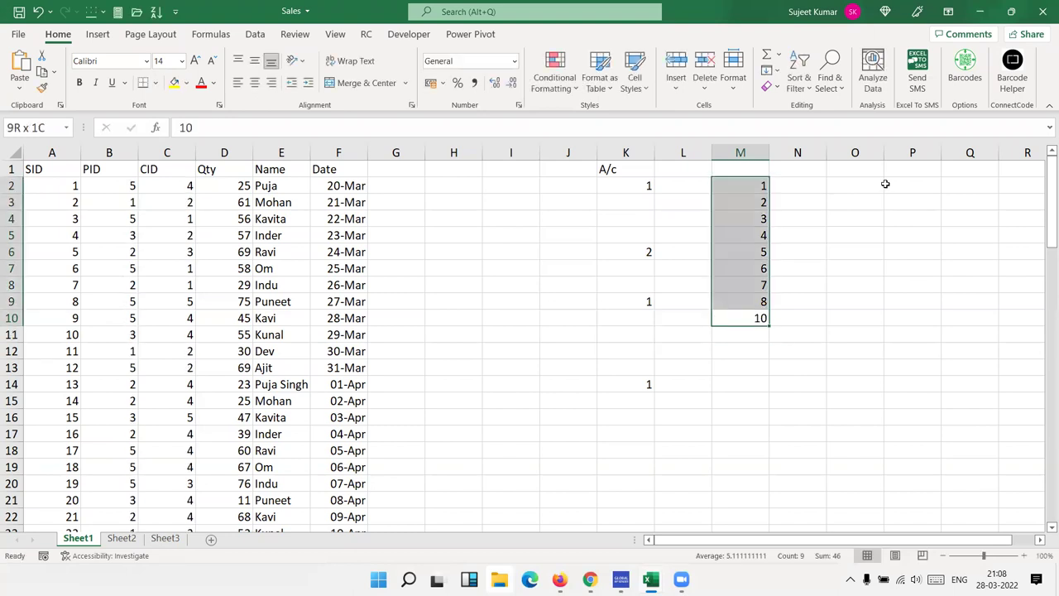
left_click(567, 86)
mouse_move(604, 148)
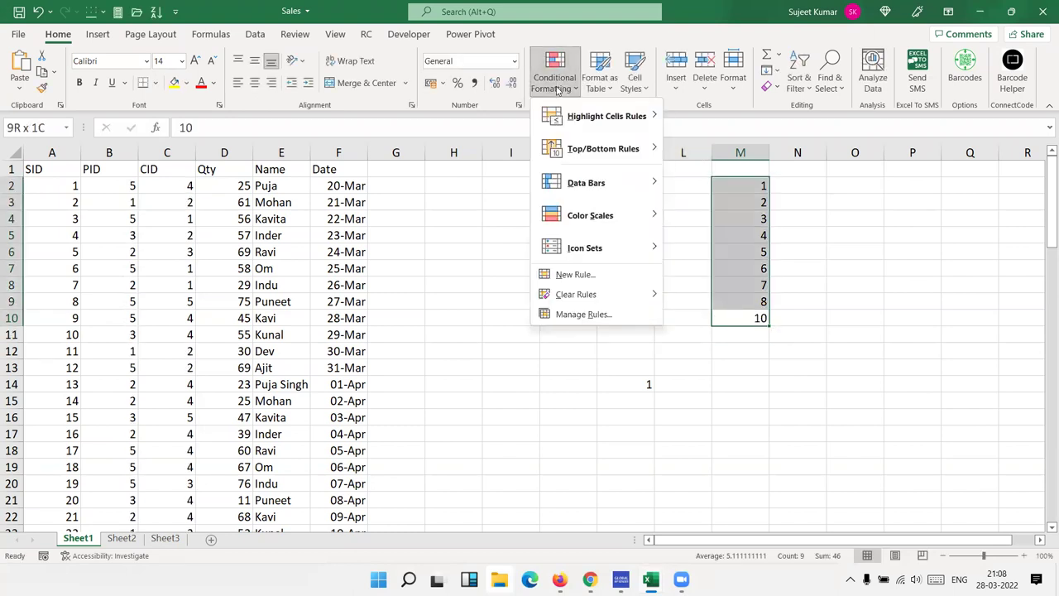
left_click(1041, 261)
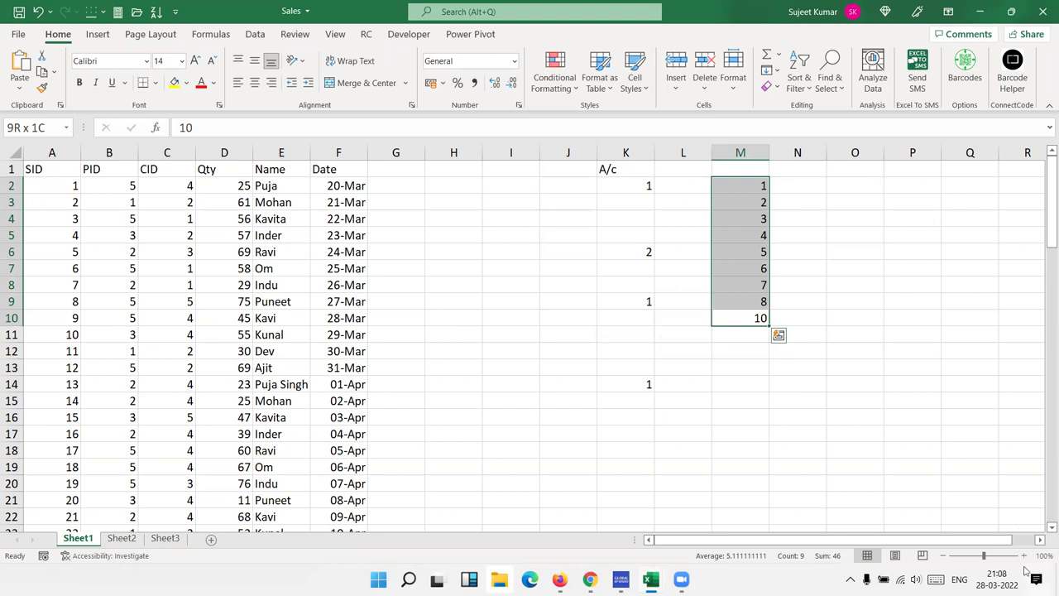
left_click(1041, 540)
left_click(1041, 539)
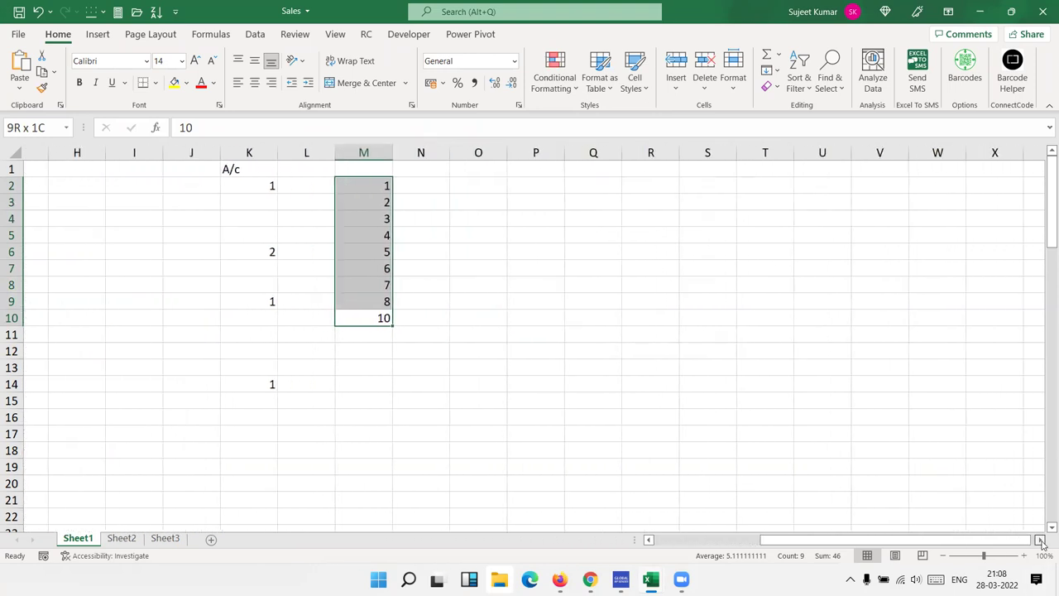
left_click(568, 86)
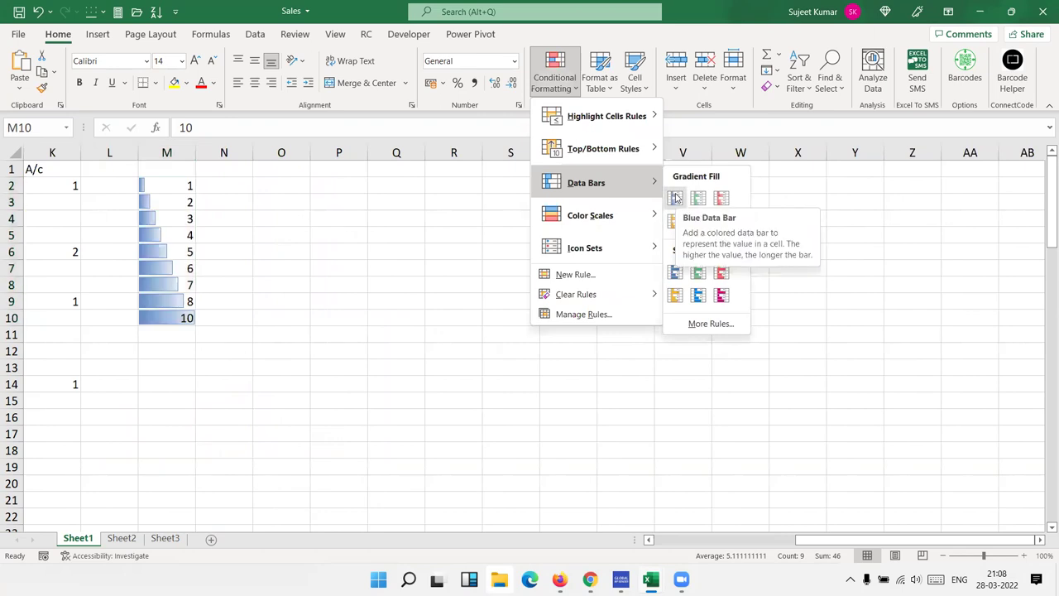
left_click(675, 197)
left_click(169, 231)
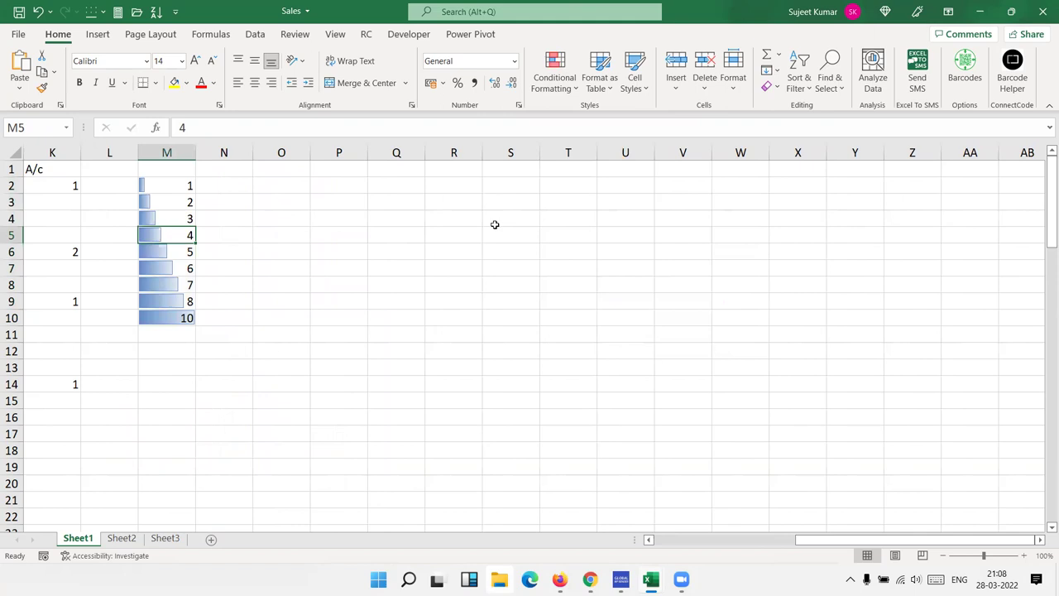
type("11")
key("Return")
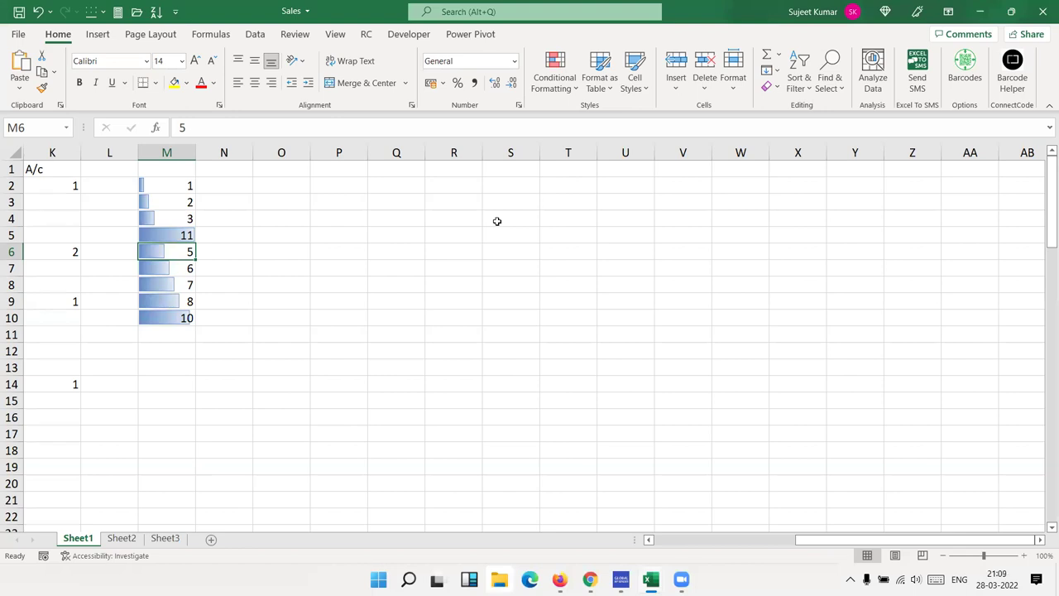
key("ctrl+z")
left_click_drag(144, 187, 157, 335)
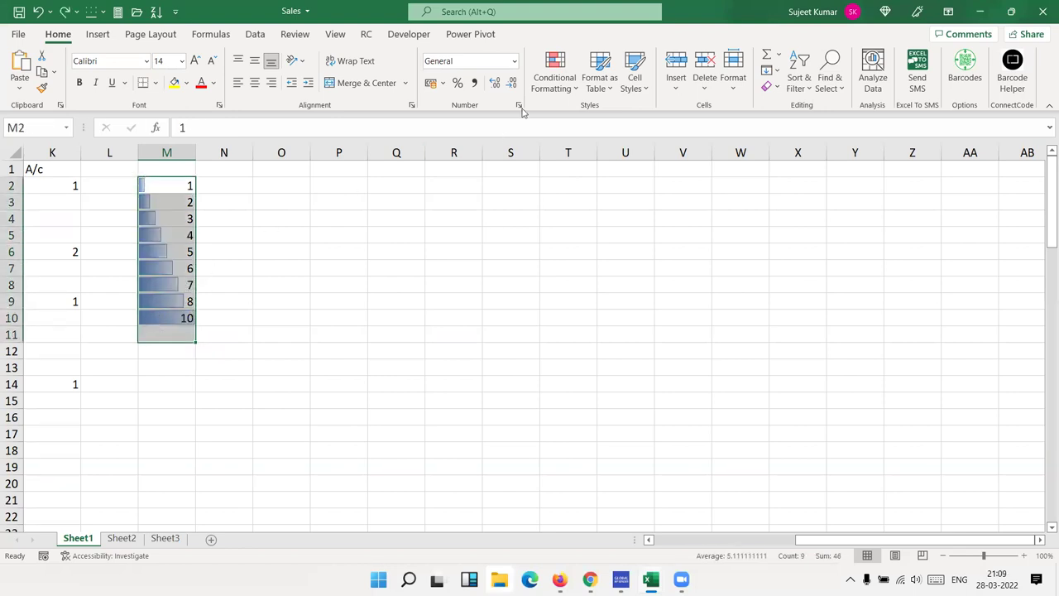
left_click(536, 86)
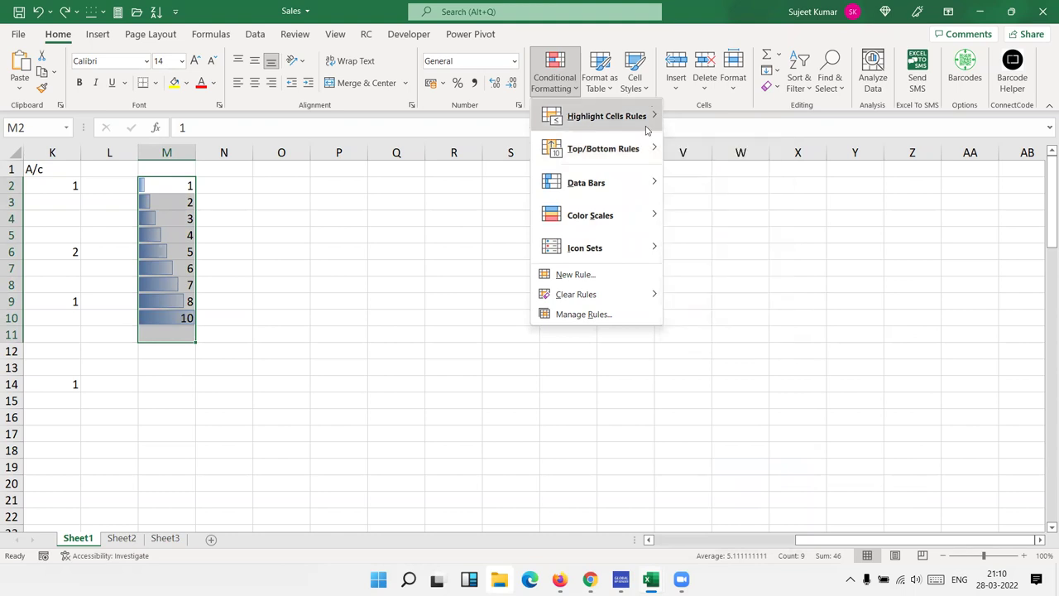
mouse_move(606, 116)
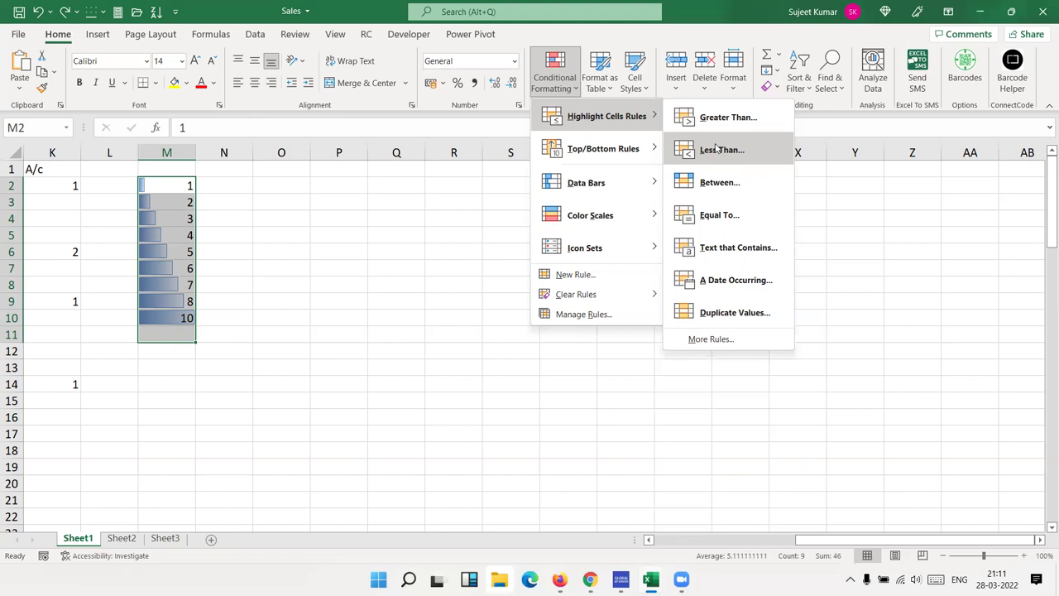
key("Escape")
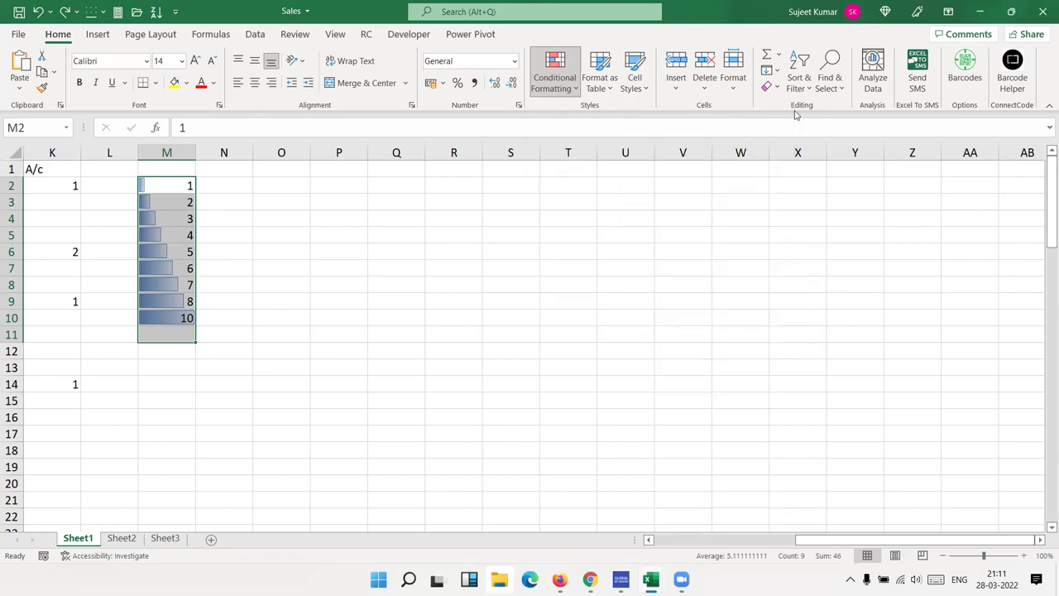